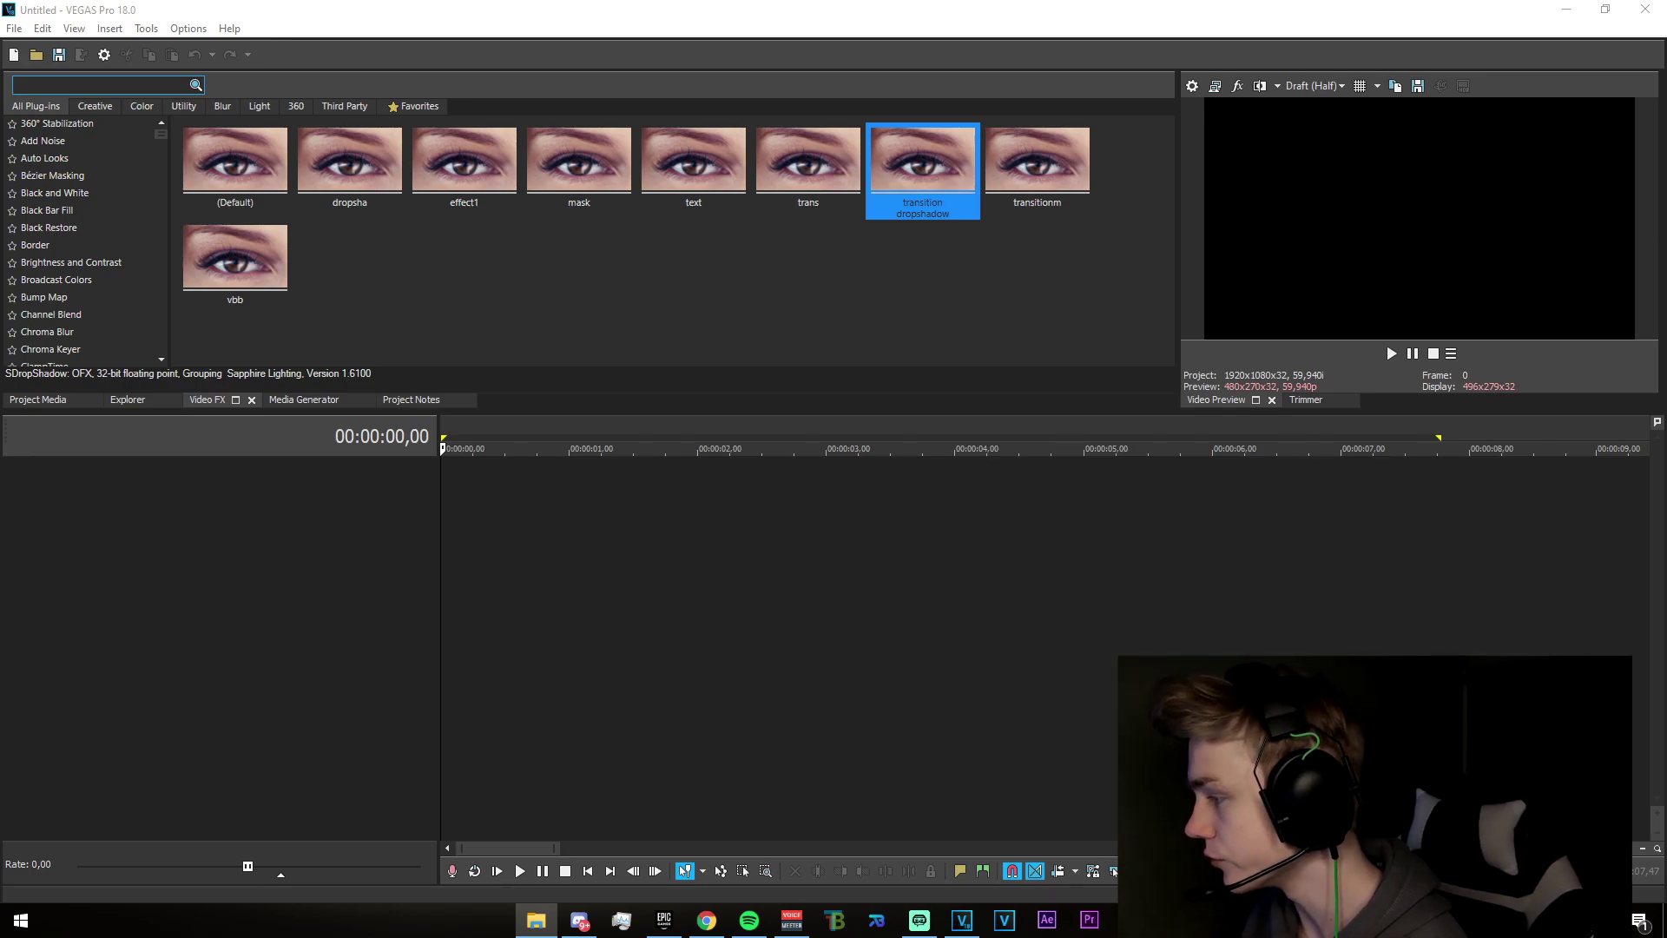
left_click_drag(550, 544, 420, 558)
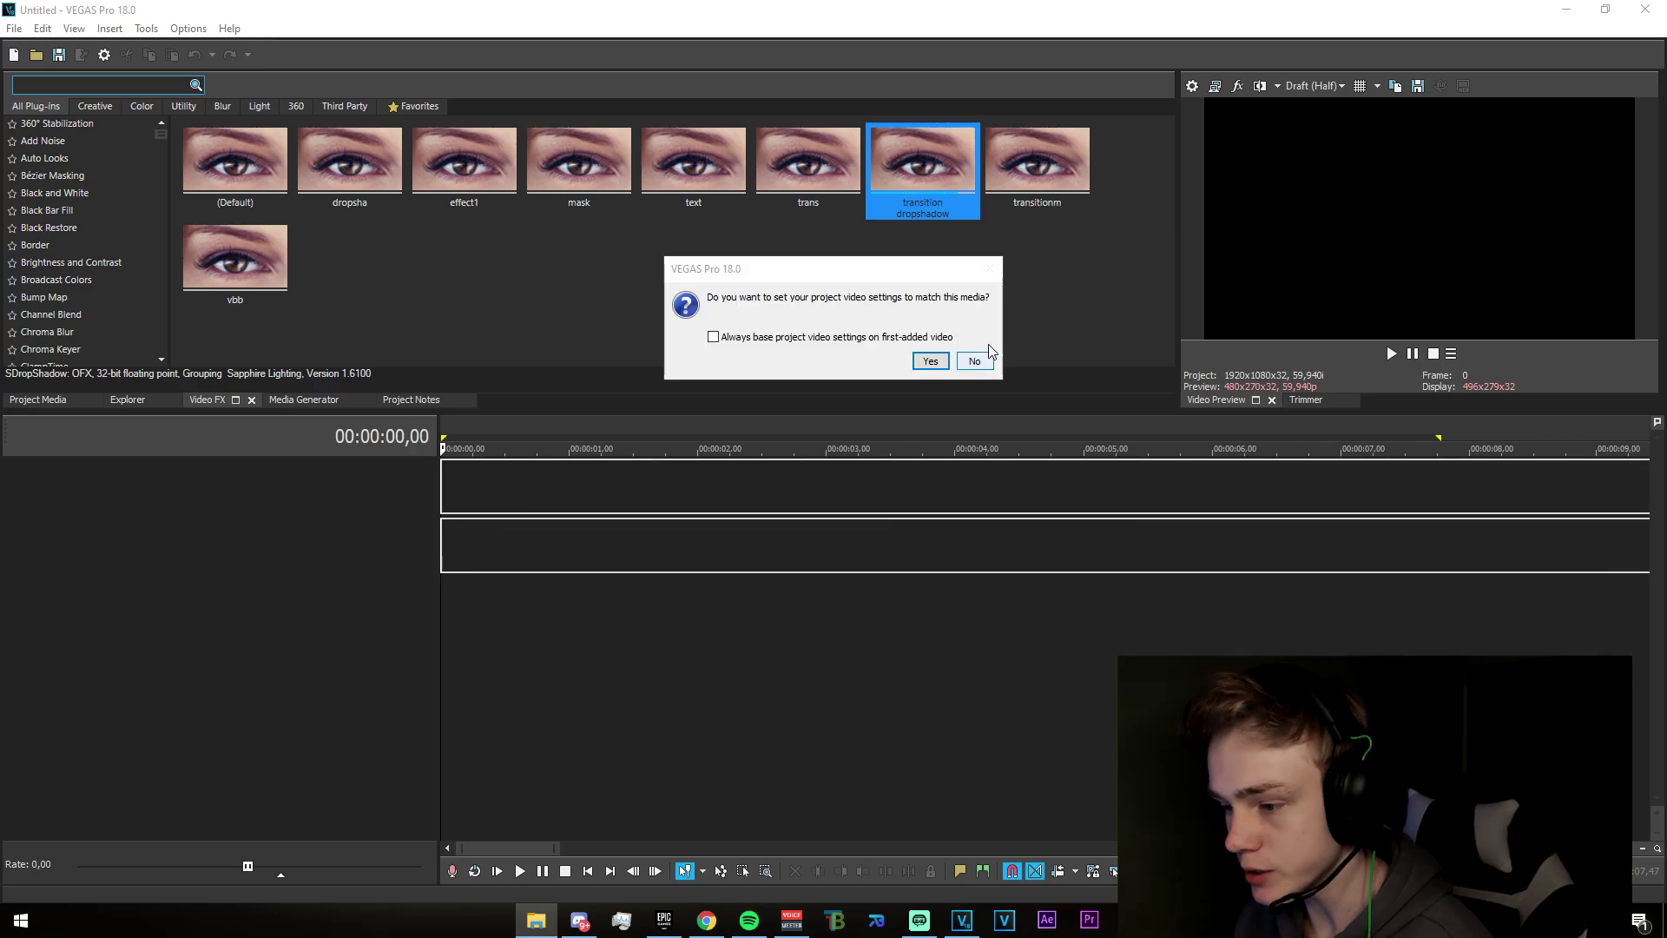
left_click(981, 360)
scroll(945, 666, "down", 4)
left_click_drag(791, 642, 1035, 608)
left_click(1122, 495)
key("Delete")
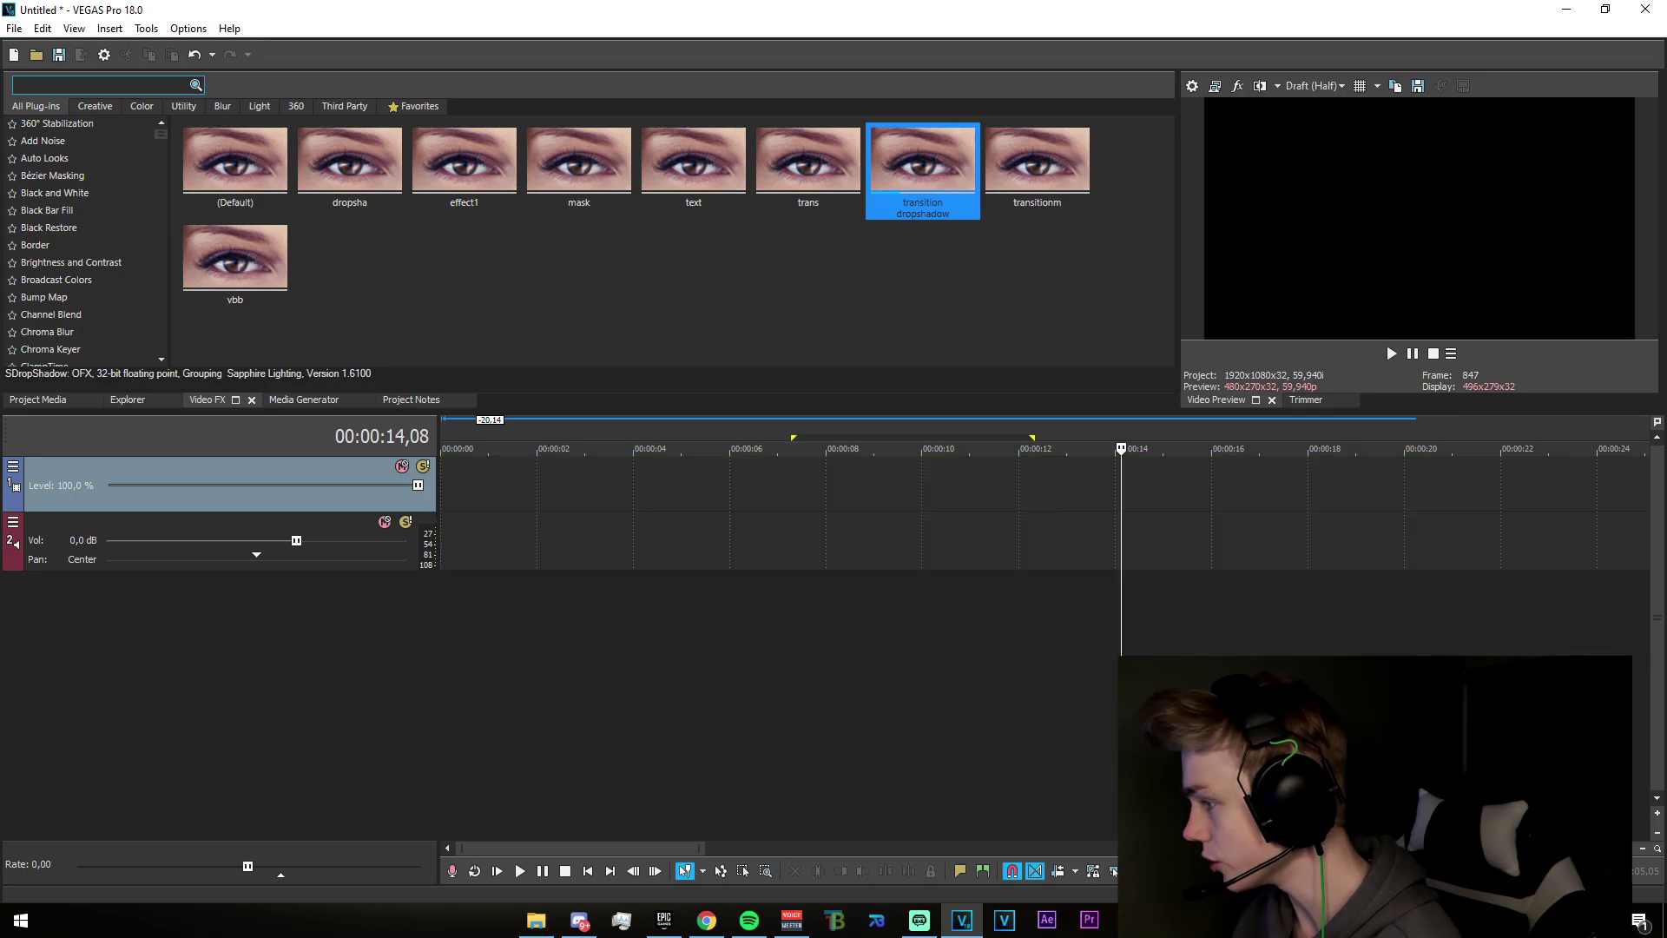
- Import the Fortnite 2021.04.22 - 17.43.37.31.DVR clip at the timeline start, keeping the project video settings, and split it at 00:00:11,35
left_click_drag(663, 596, 444, 556)
left_click(981, 368)
left_click_drag(849, 633, 998, 647)
left_click(998, 647)
key("s")
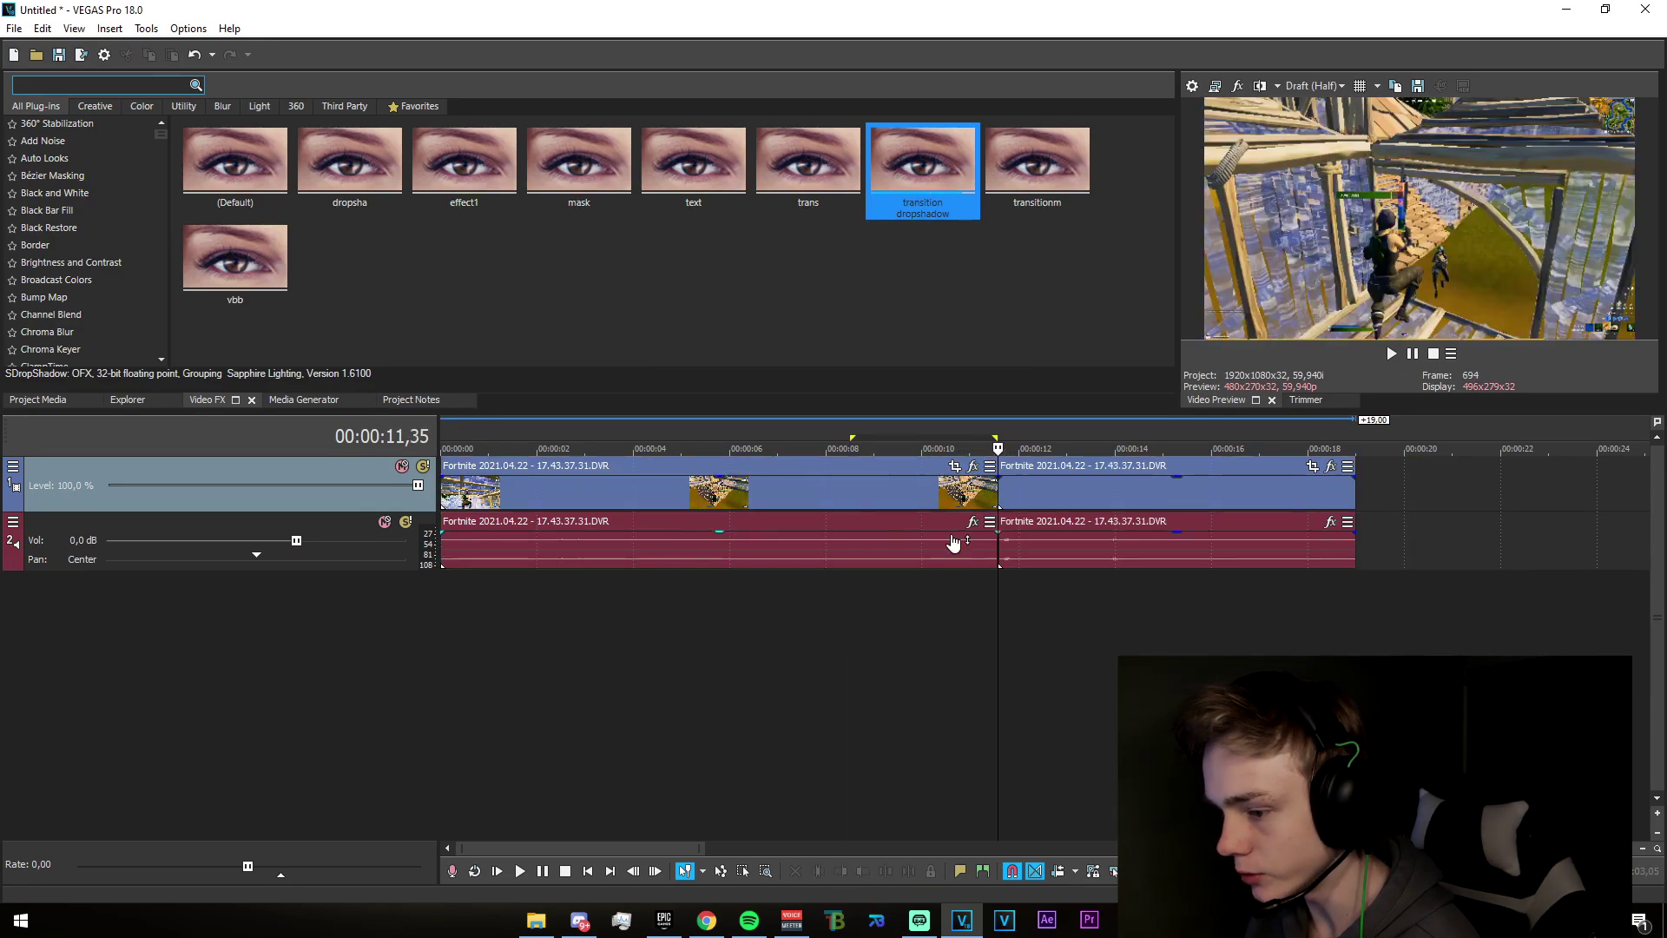
- Delete the part before the split and move the remaining clip to the start of the timeline
left_click(958, 544)
key("Delete")
left_click_drag(1014, 502, 418, 512)
- Delete the clip's audio track, keeping only the video track
left_click_drag(495, 626, 570, 615)
left_click(541, 608)
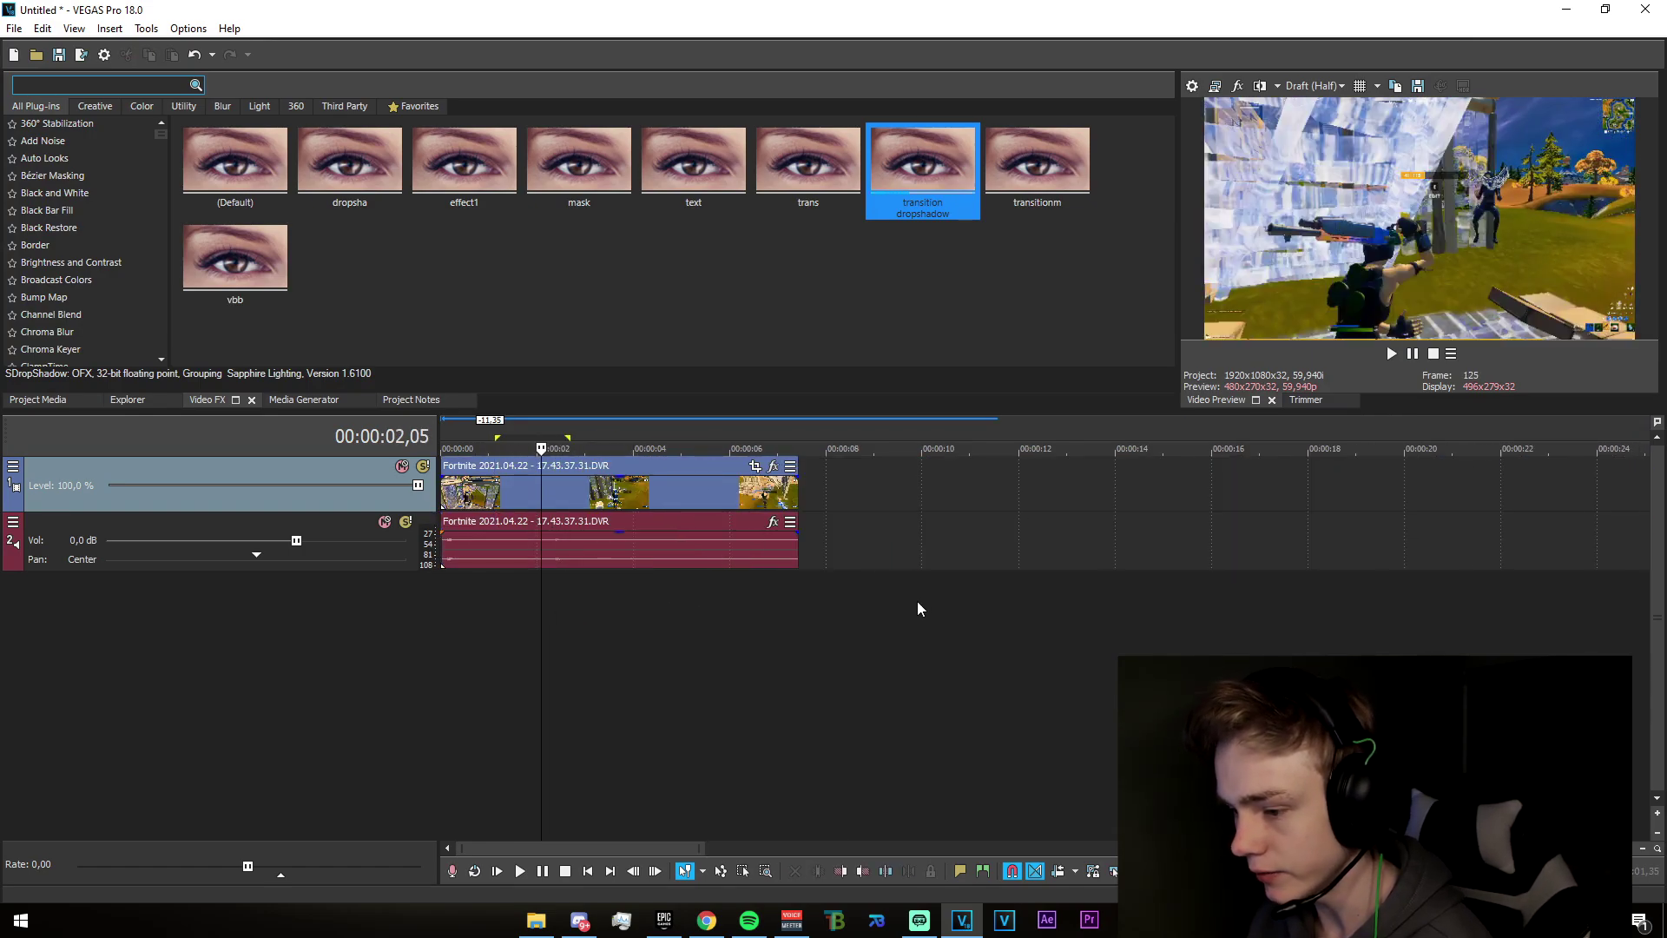
right_click(889, 556)
left_click(887, 429)
- Place the playhead at 00:00:03,03 on the elimination moment and insert a velocity envelope on the video clip
scroll(878, 617, "up", 3)
key("space")
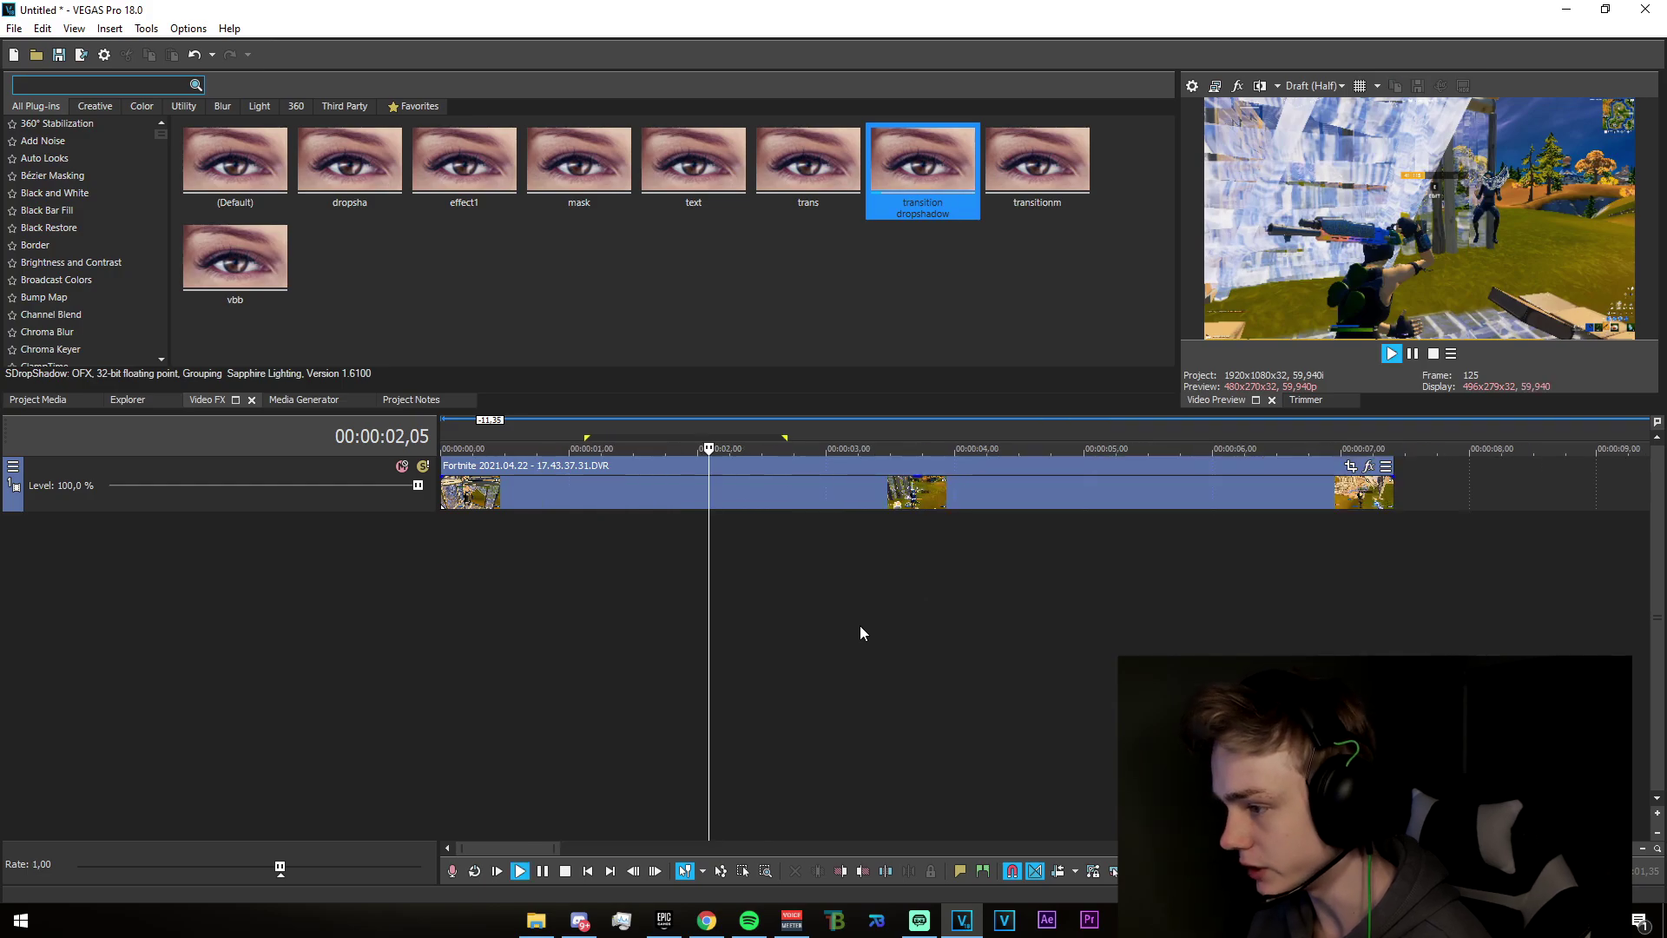
key("space")
left_click_drag(711, 613, 832, 624)
left_click(834, 629)
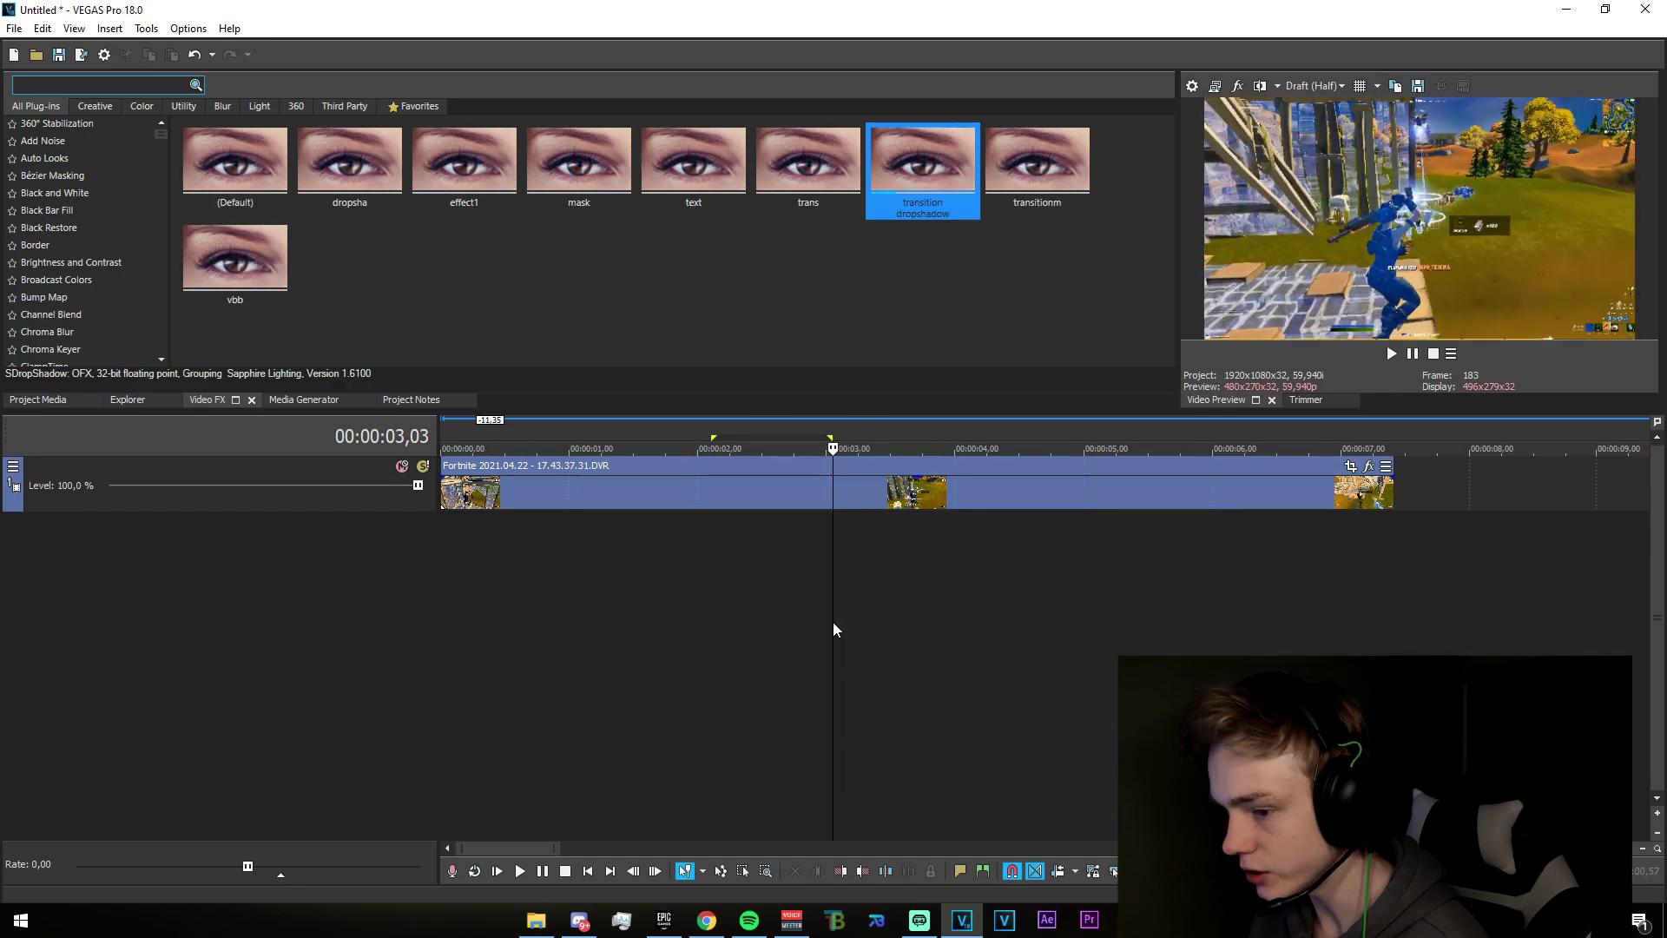
right_click(840, 502)
mouse_move(952, 722)
left_click(1101, 721)
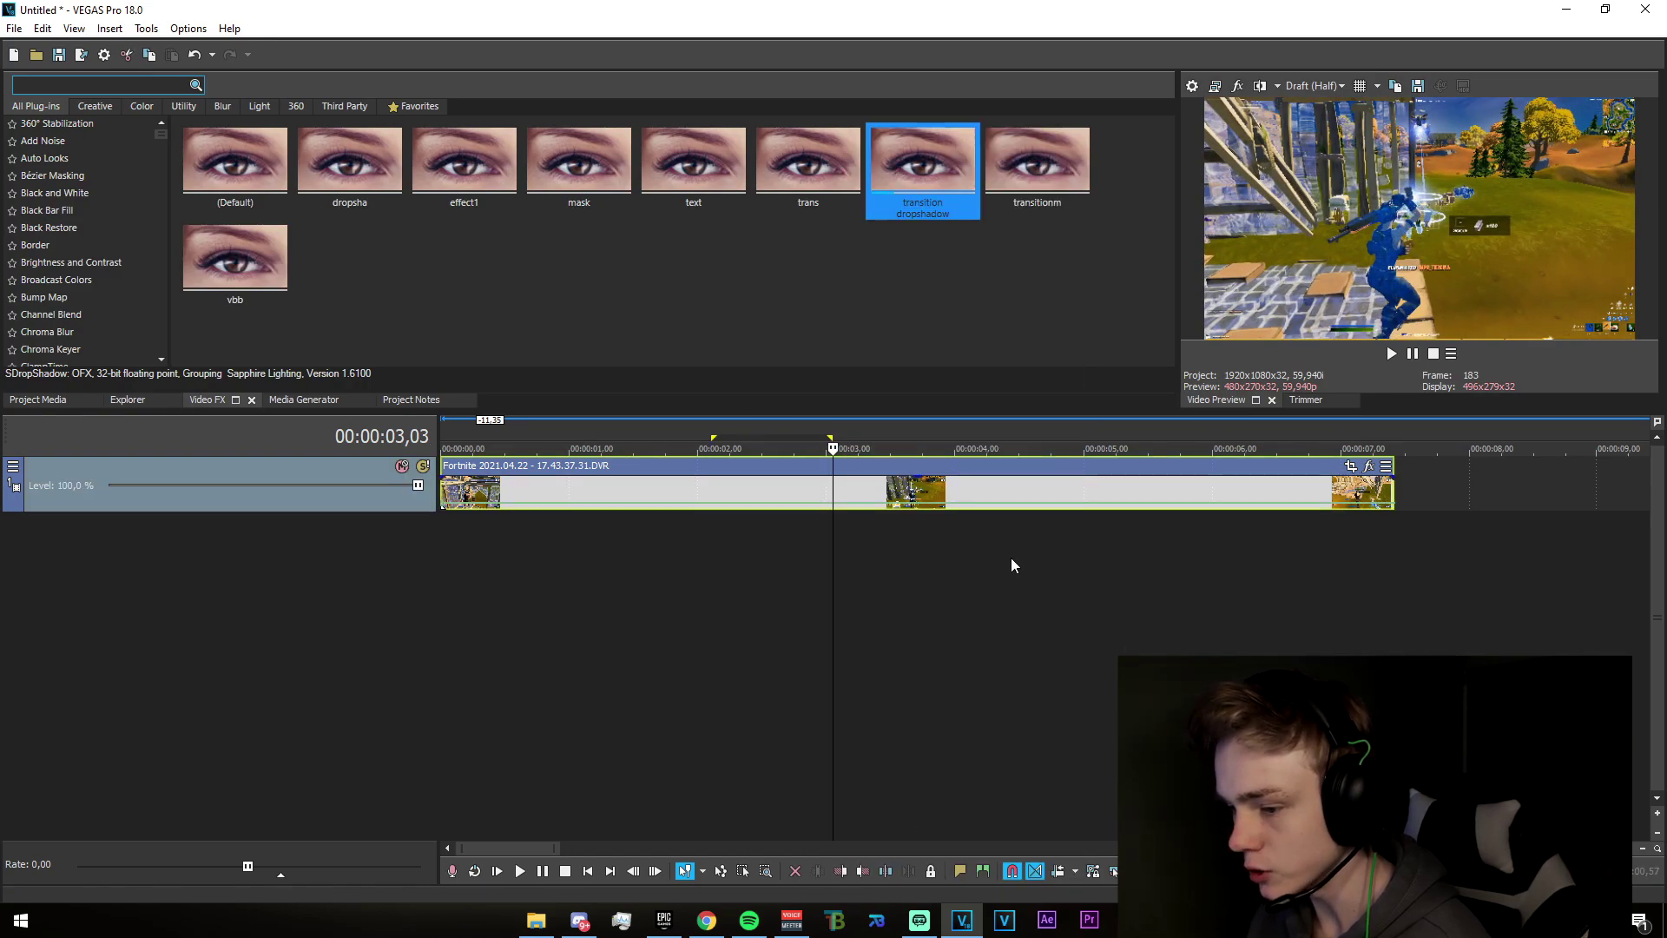
- Add velocity points at 00:00:03,03 and 00:00:03,13, lowering the second one to slow the footage down
scroll(1028, 521, "up", 5)
scroll(1041, 572, "down", 3)
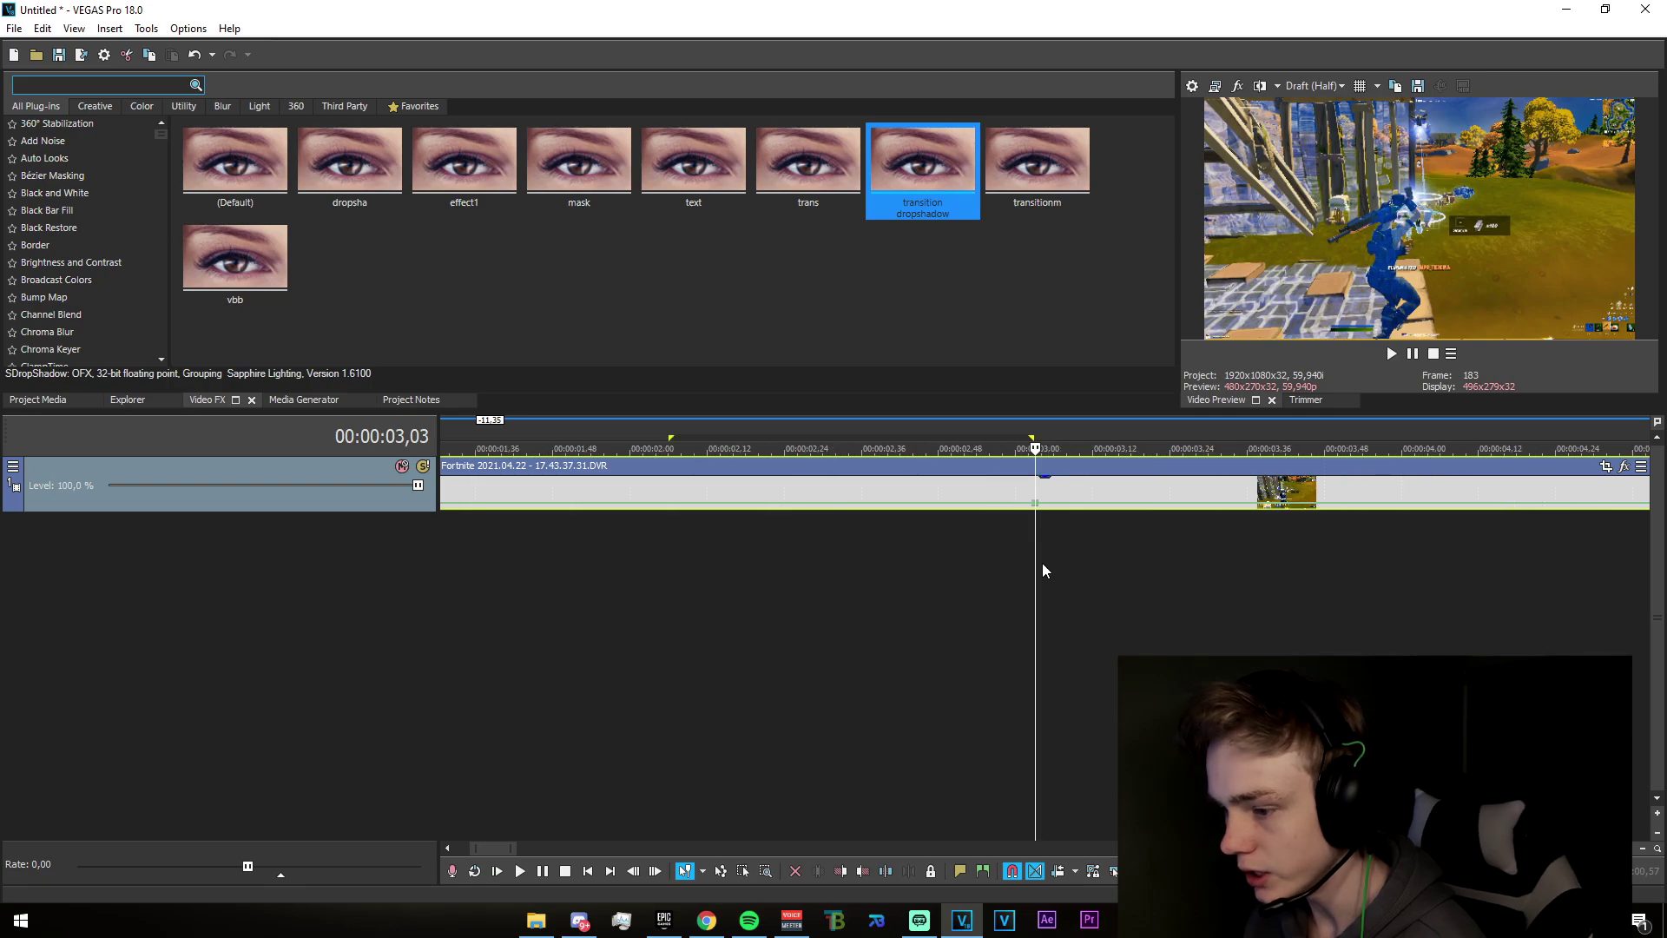
left_click_drag(1037, 564, 1096, 570)
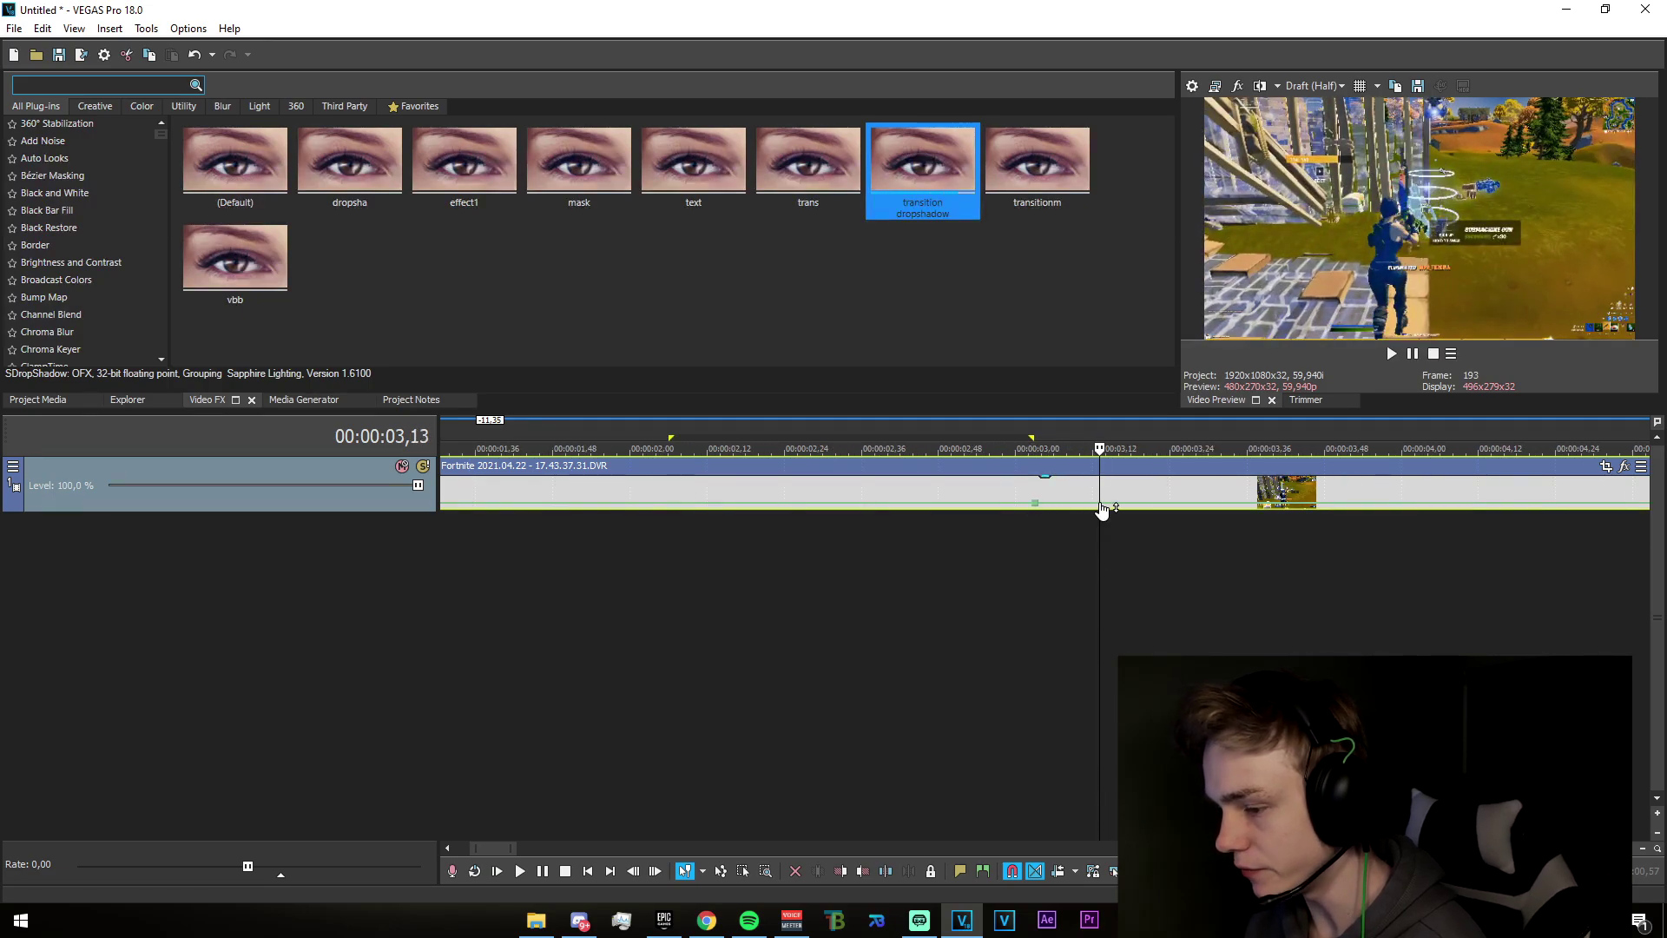
right_click(1101, 510)
left_click(1138, 238)
- Play the clip through the velocity change to check the slowdown
left_click(829, 622)
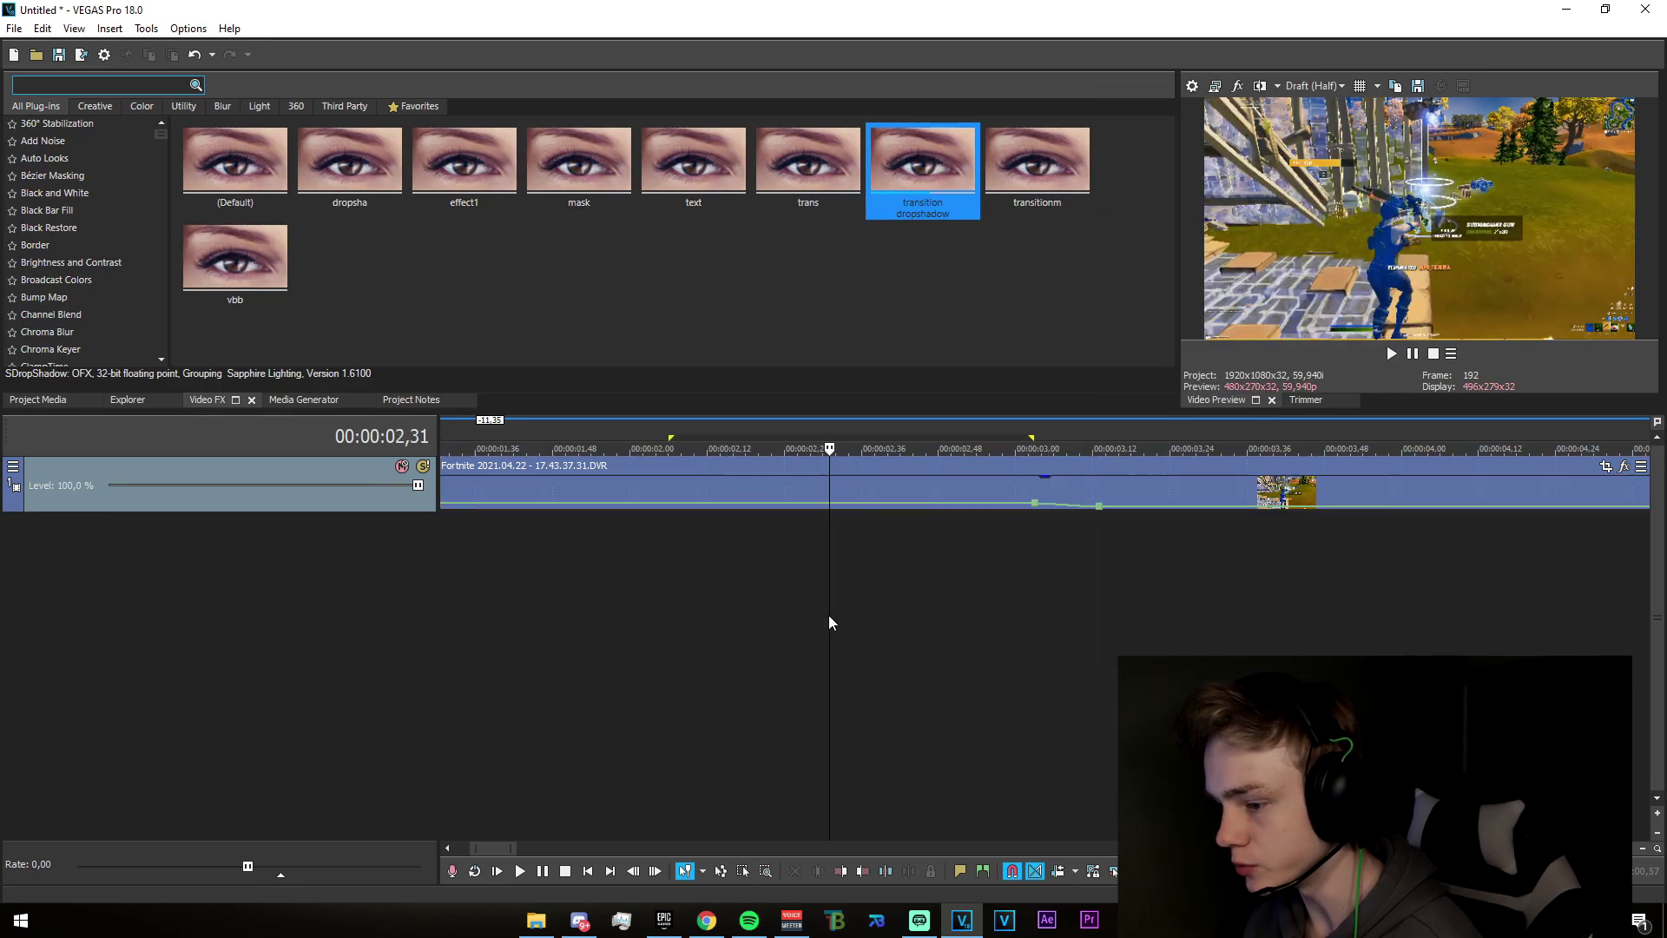
key("space")
key("space")
key("space")
mouse_move(1021, 632)
left_mouse_down()
mouse_move(1116, 637)
mouse_move(979, 637)
mouse_move(1105, 636)
mouse_move(1017, 630)
mouse_move(1041, 632)
left_mouse_up()
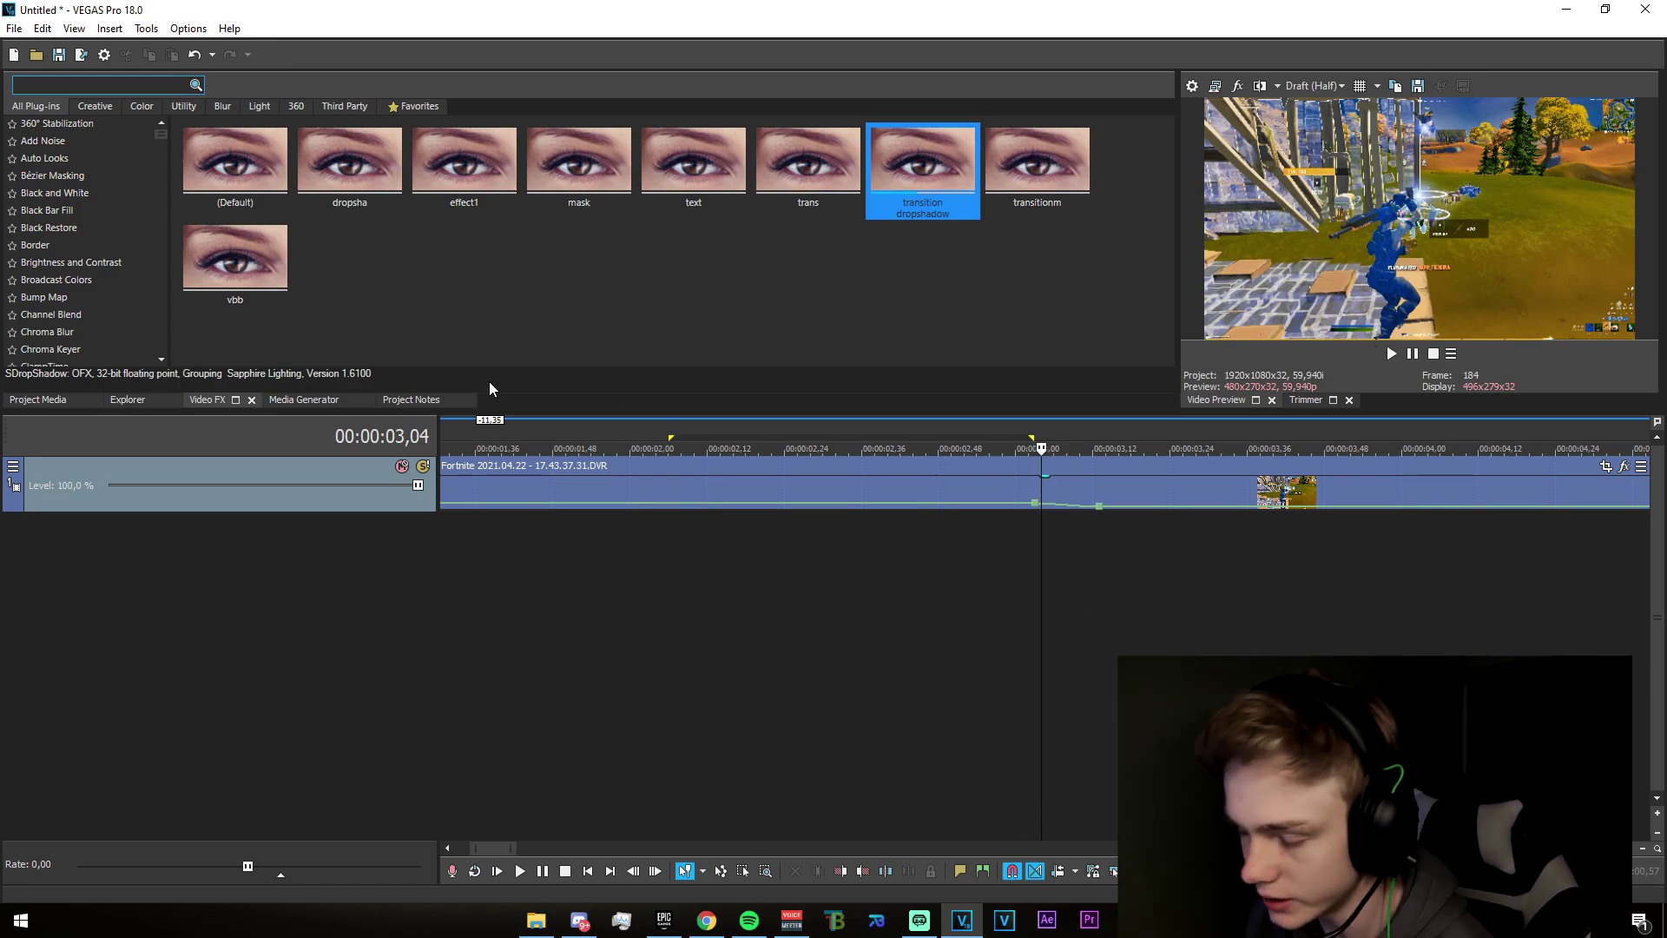
- Position the playhead at 00:00:03,13 on the second velocity point, open the clip's Event Pan/Crop and enable Mask
scroll(545, 535, "down", 3)
scroll(1059, 572, "down", 2)
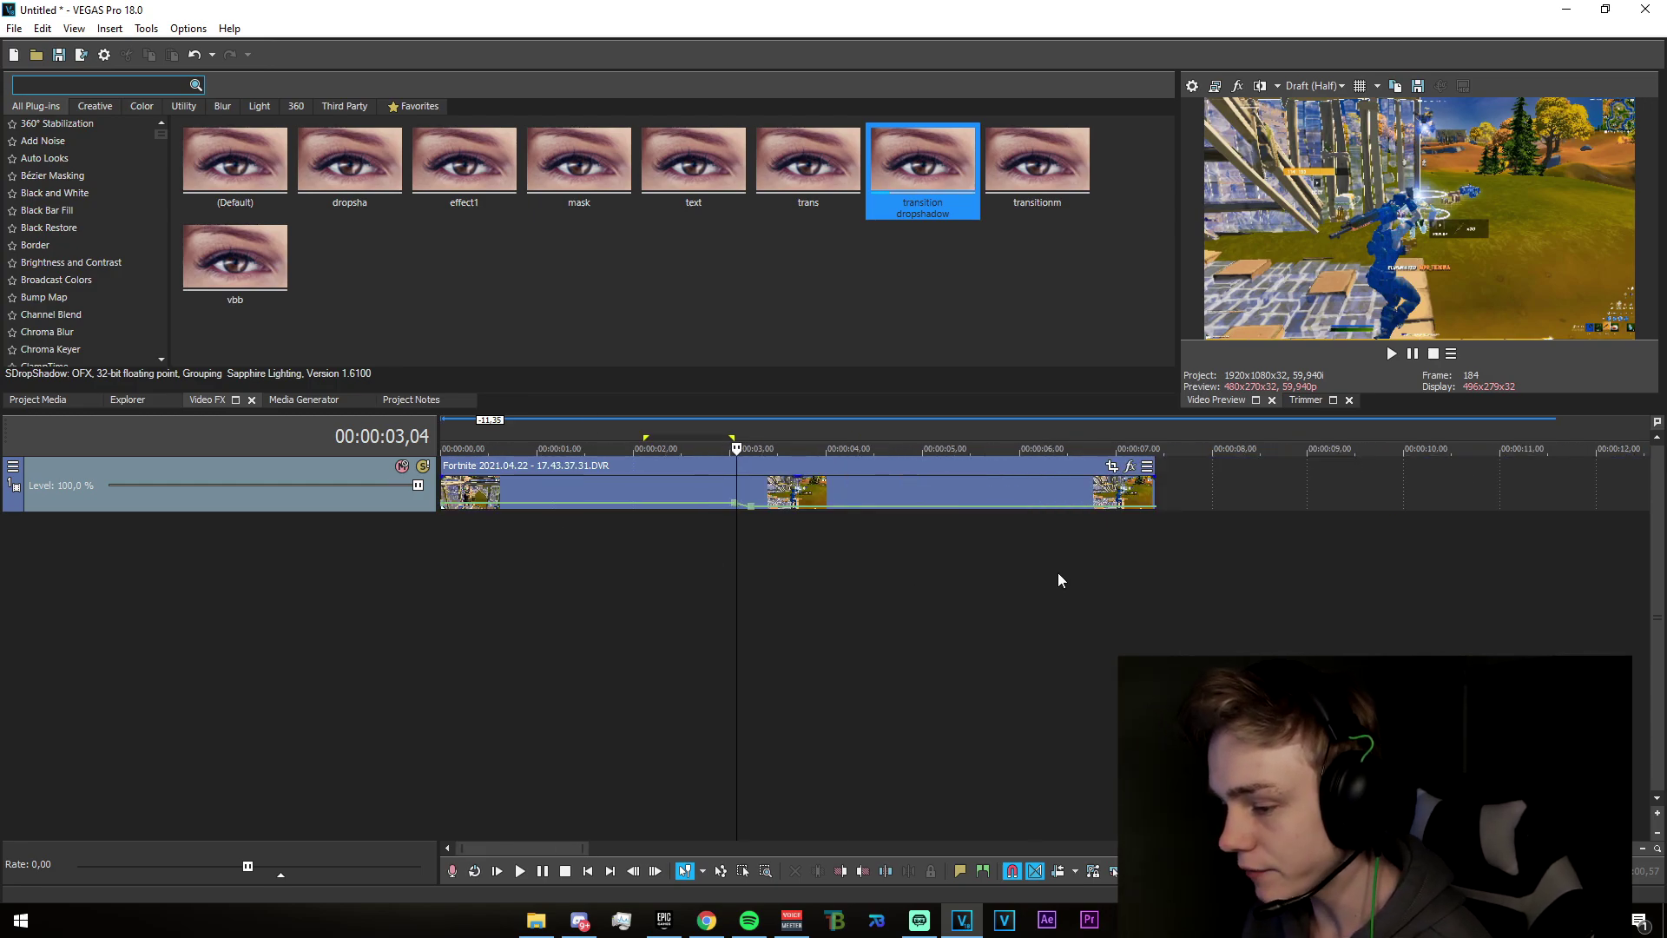
left_click(749, 499)
scroll(819, 577, "up", 4)
left_click(1041, 494)
scroll(1076, 530, "down", 2)
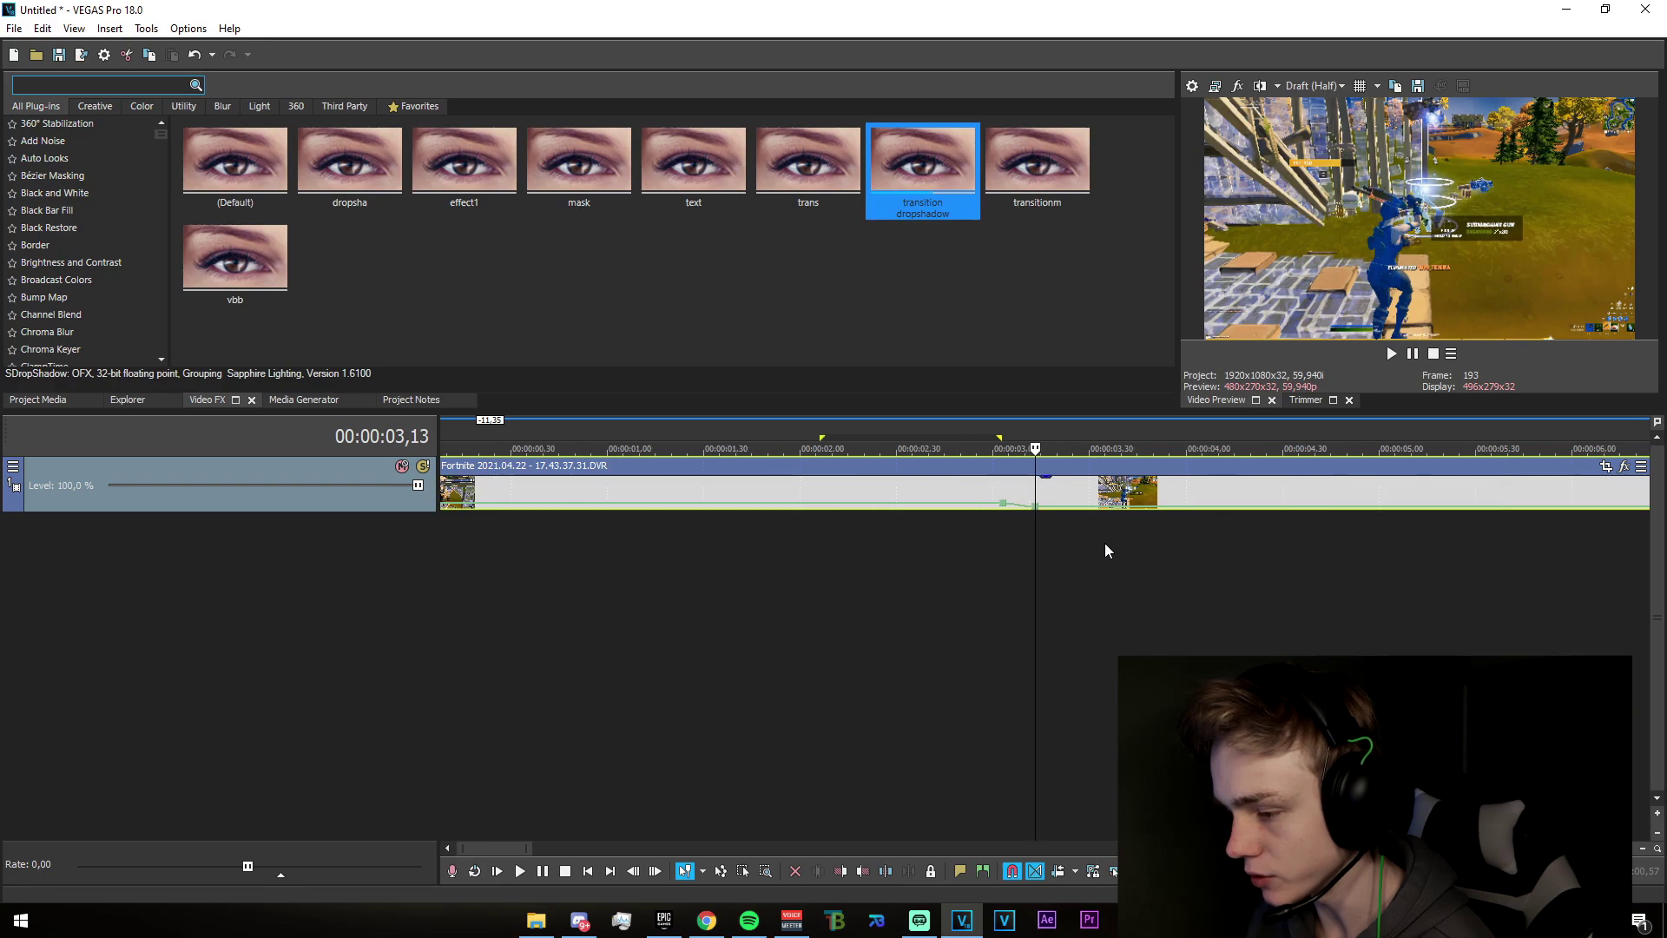
left_click(1606, 466)
left_click(89, 762)
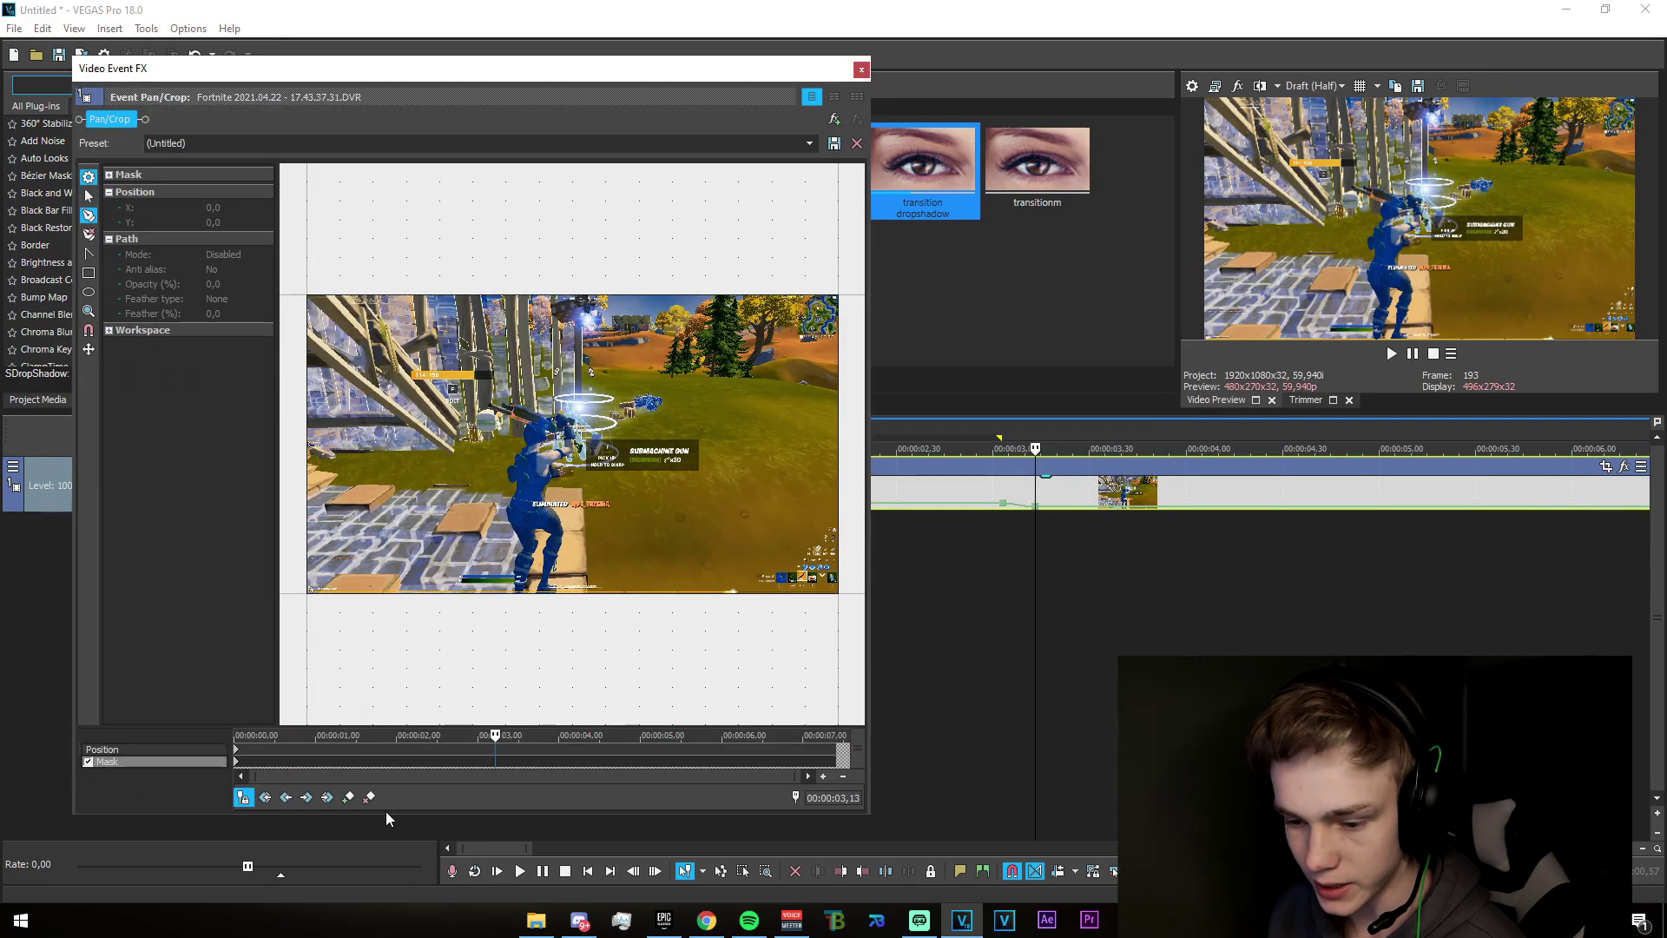
- Add mask keyframes at 00:00:03,12 and 00:00:03,13
scroll(498, 778, "up", 8)
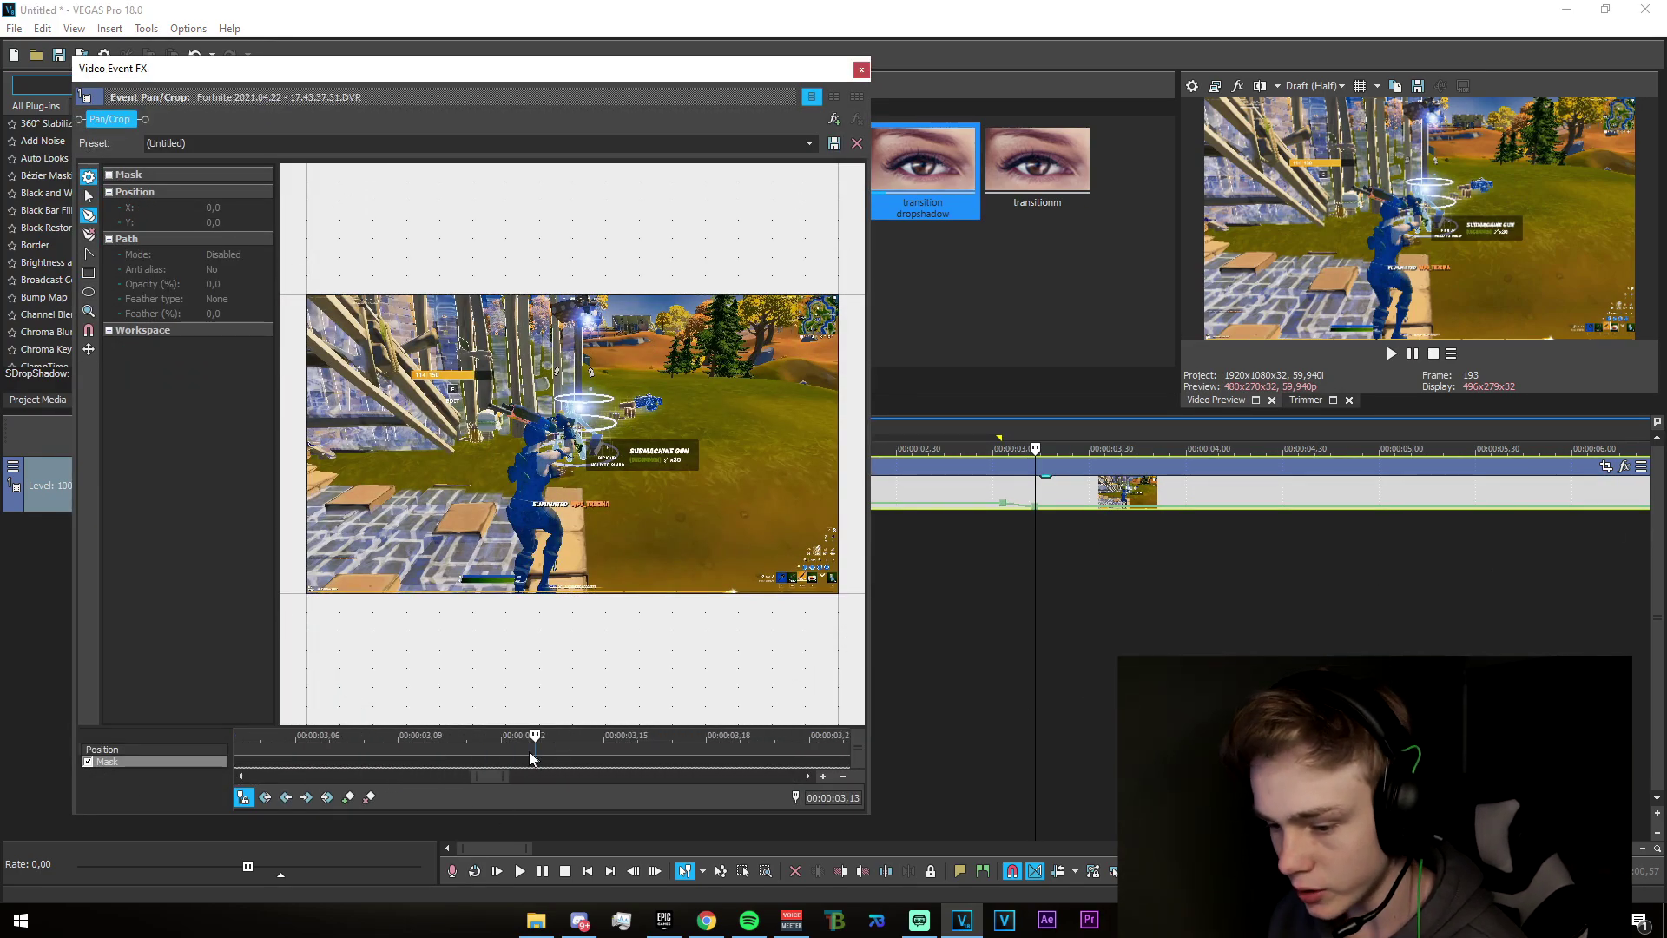
key("Left")
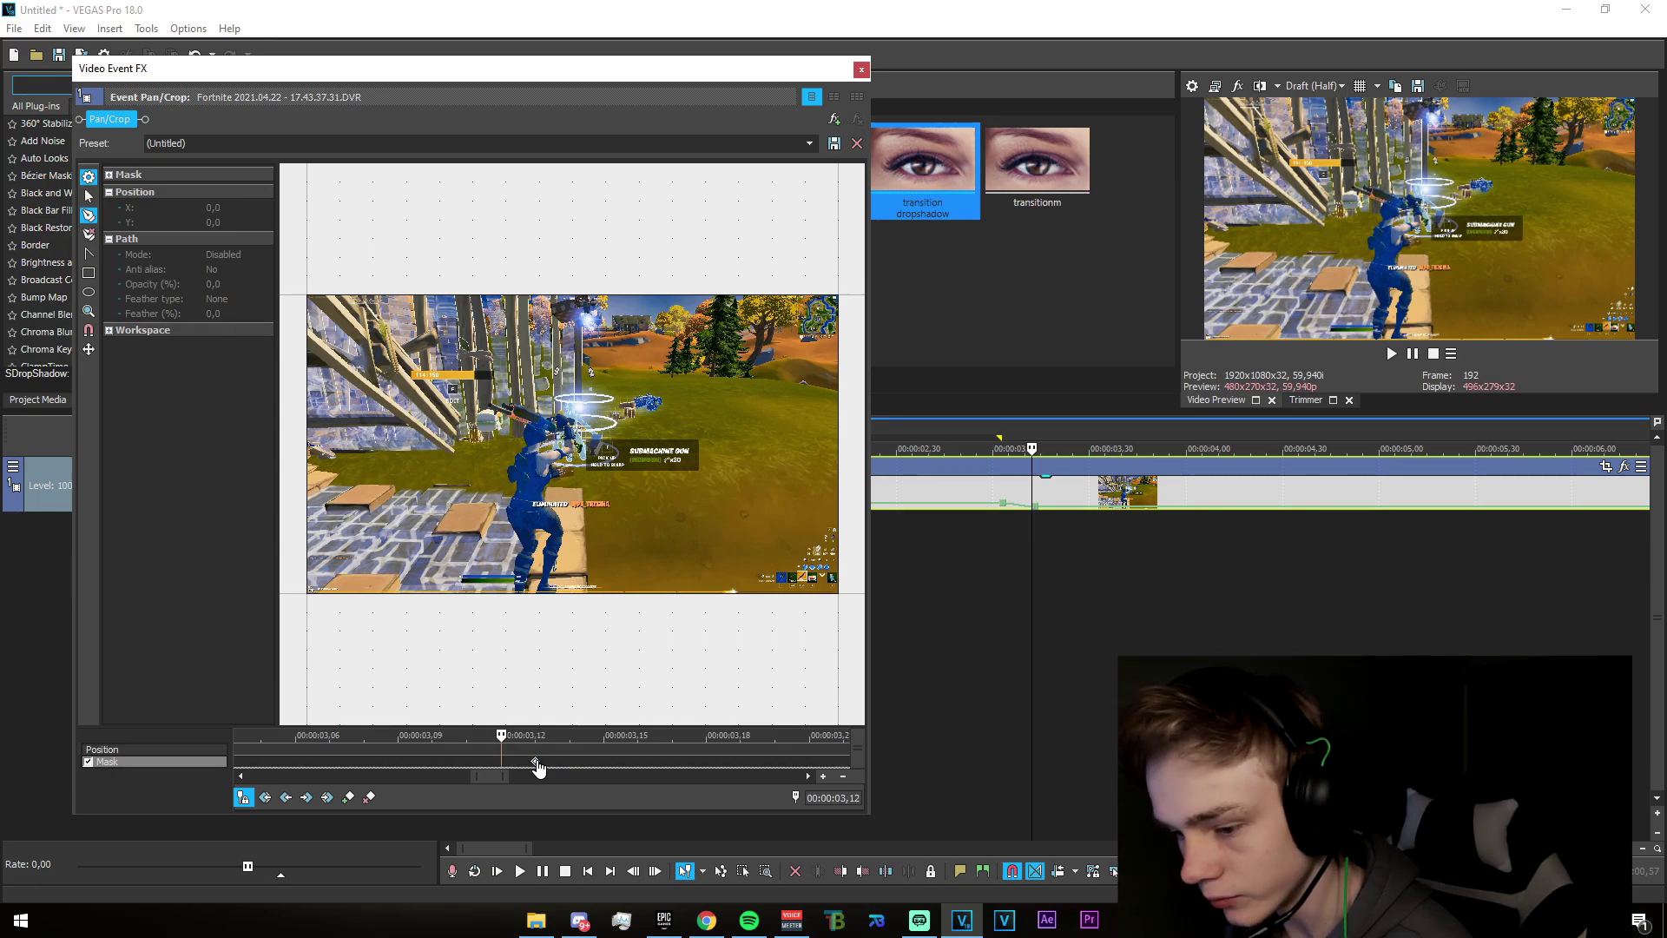
left_click(535, 762)
scroll(504, 738, "up", 3)
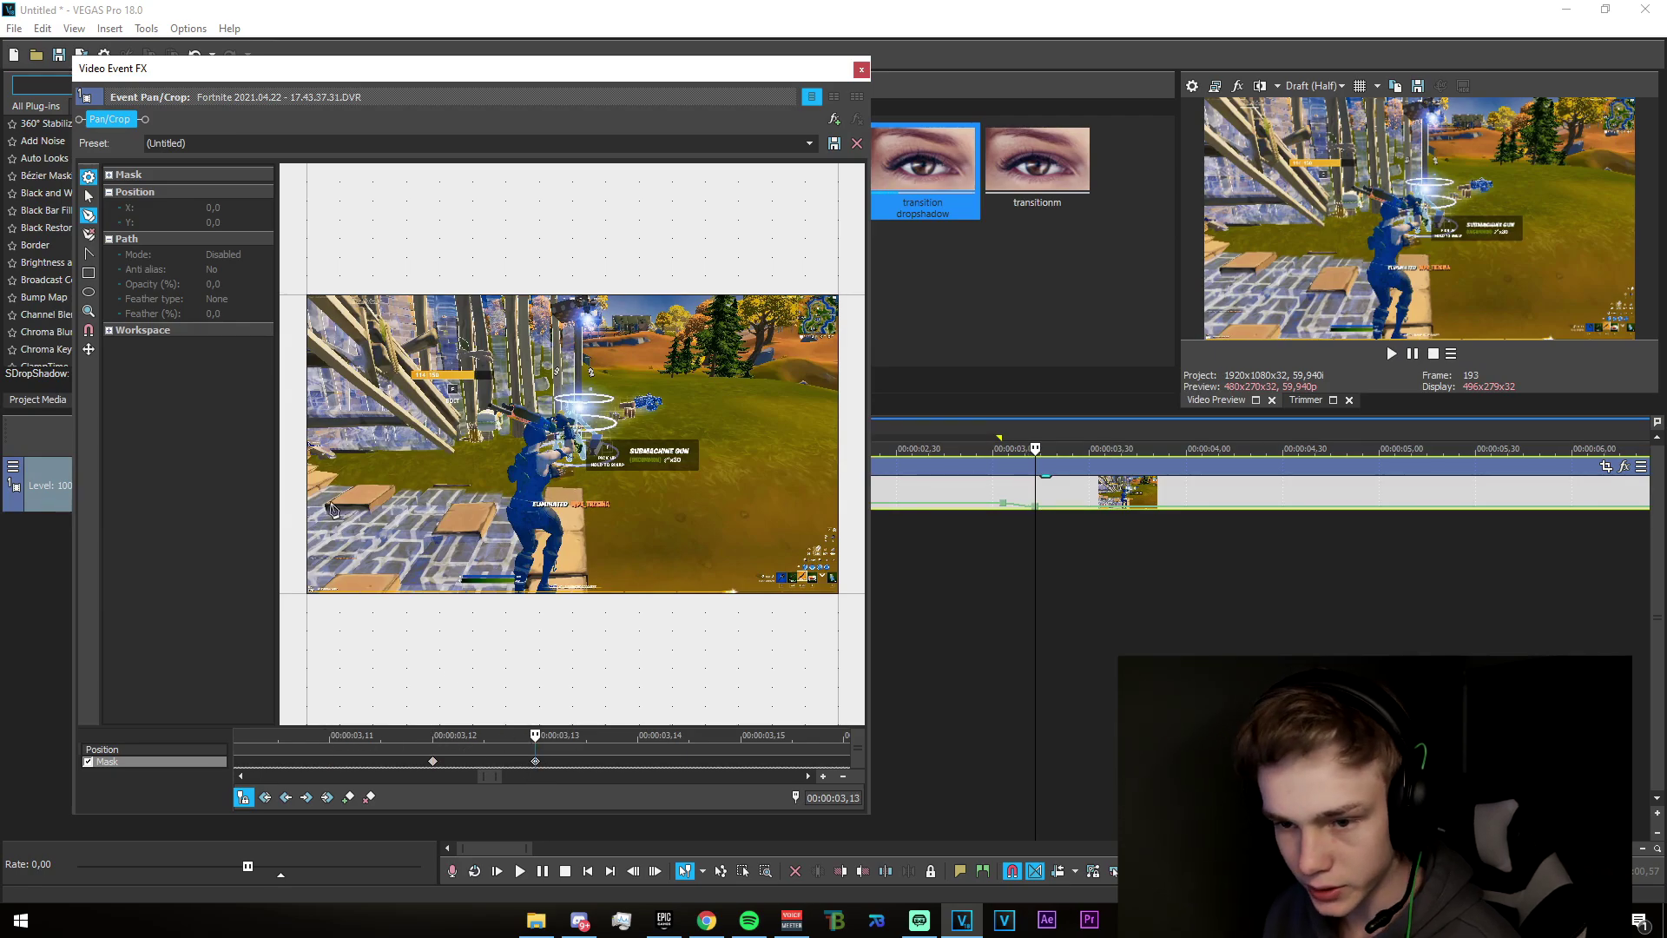
- Trace a closed mask path around the whole character and its weapon at the 00:00:03,13 keyframe
left_click(88, 198)
scroll(613, 462, "up", 8)
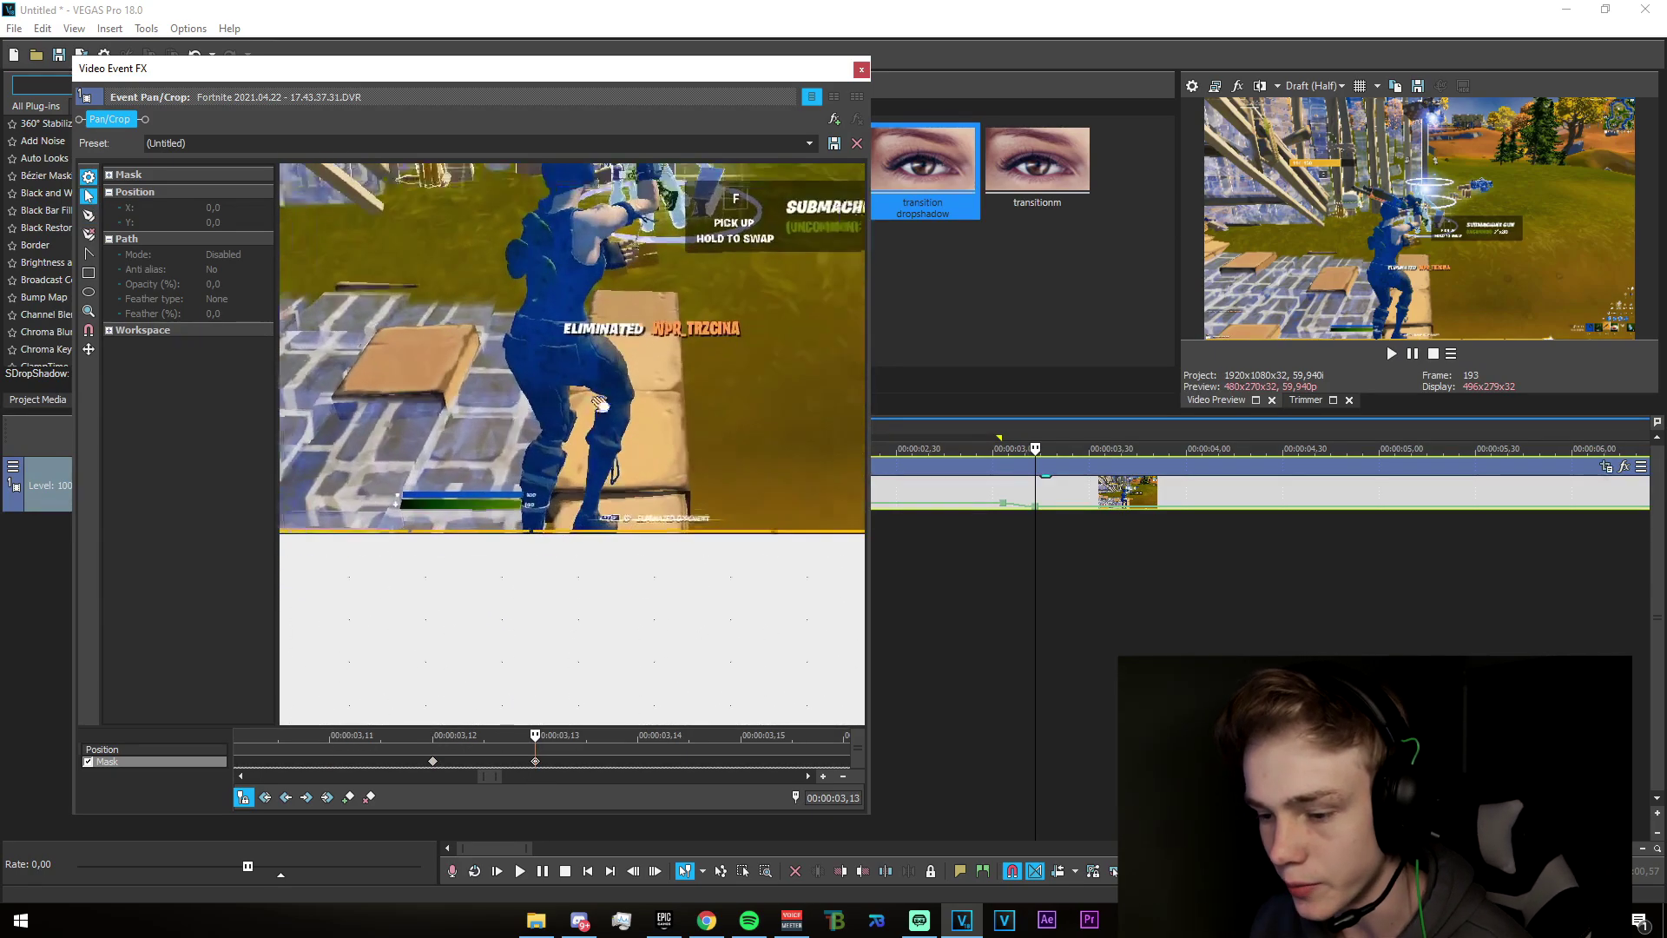
scroll(613, 463, "up", 5)
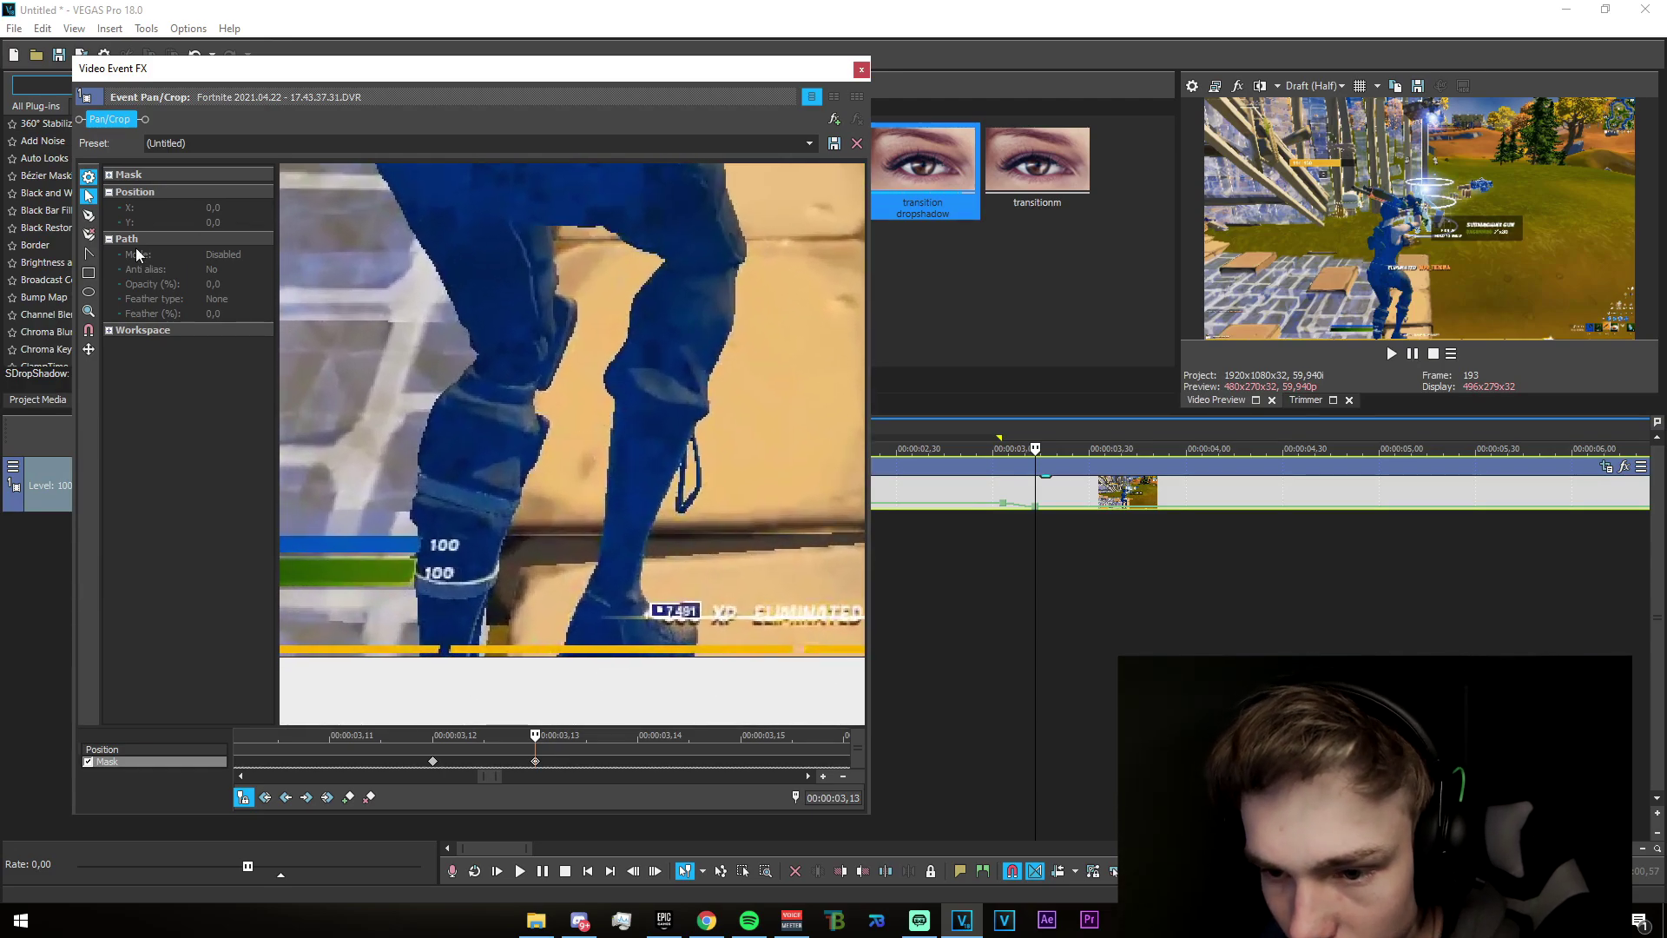
left_click(479, 652)
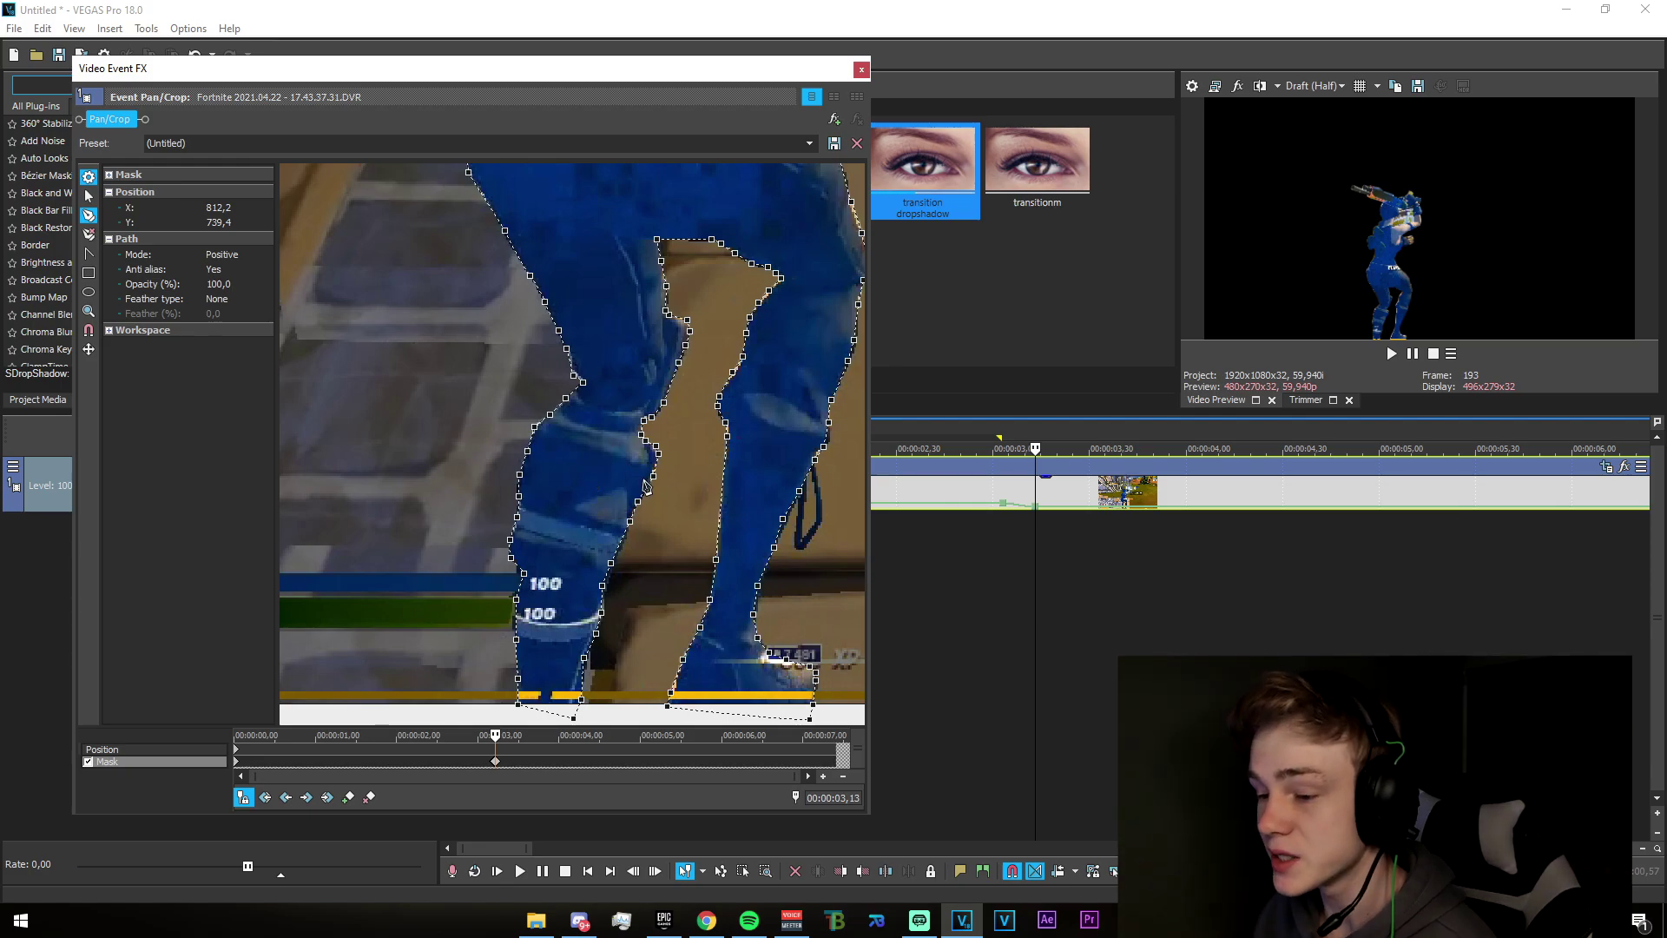
scroll(645, 486, "down", 10)
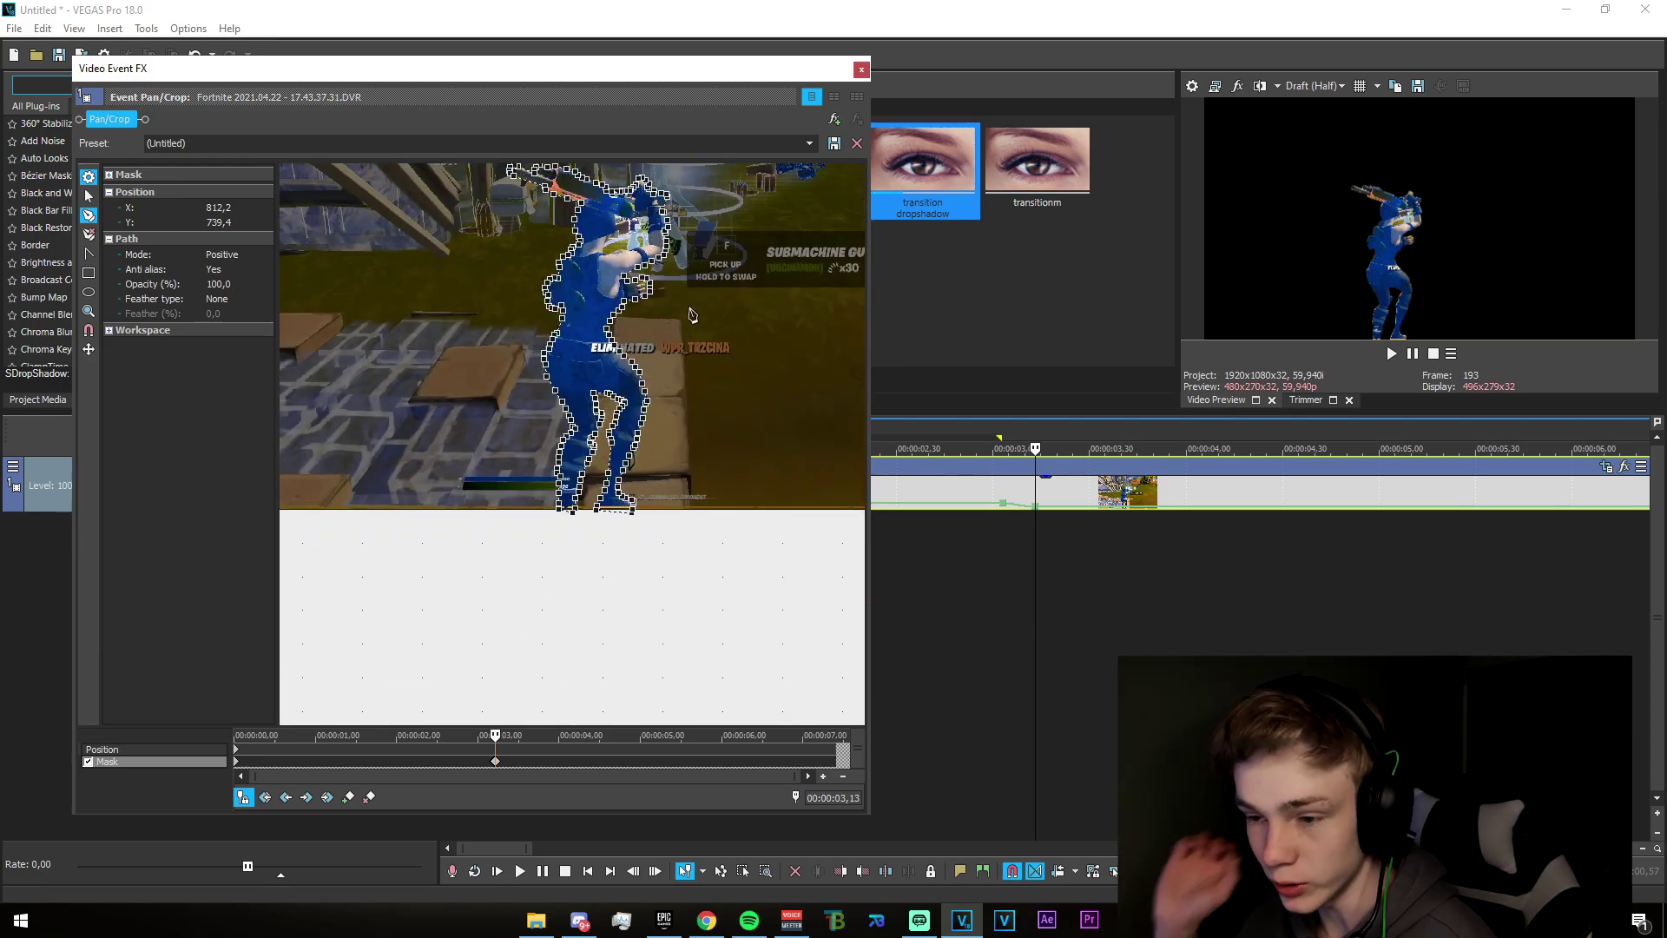
- Draw a second mask path around the gap between the character's head and raised arm, and set its mode to Disabled
left_click(88, 197)
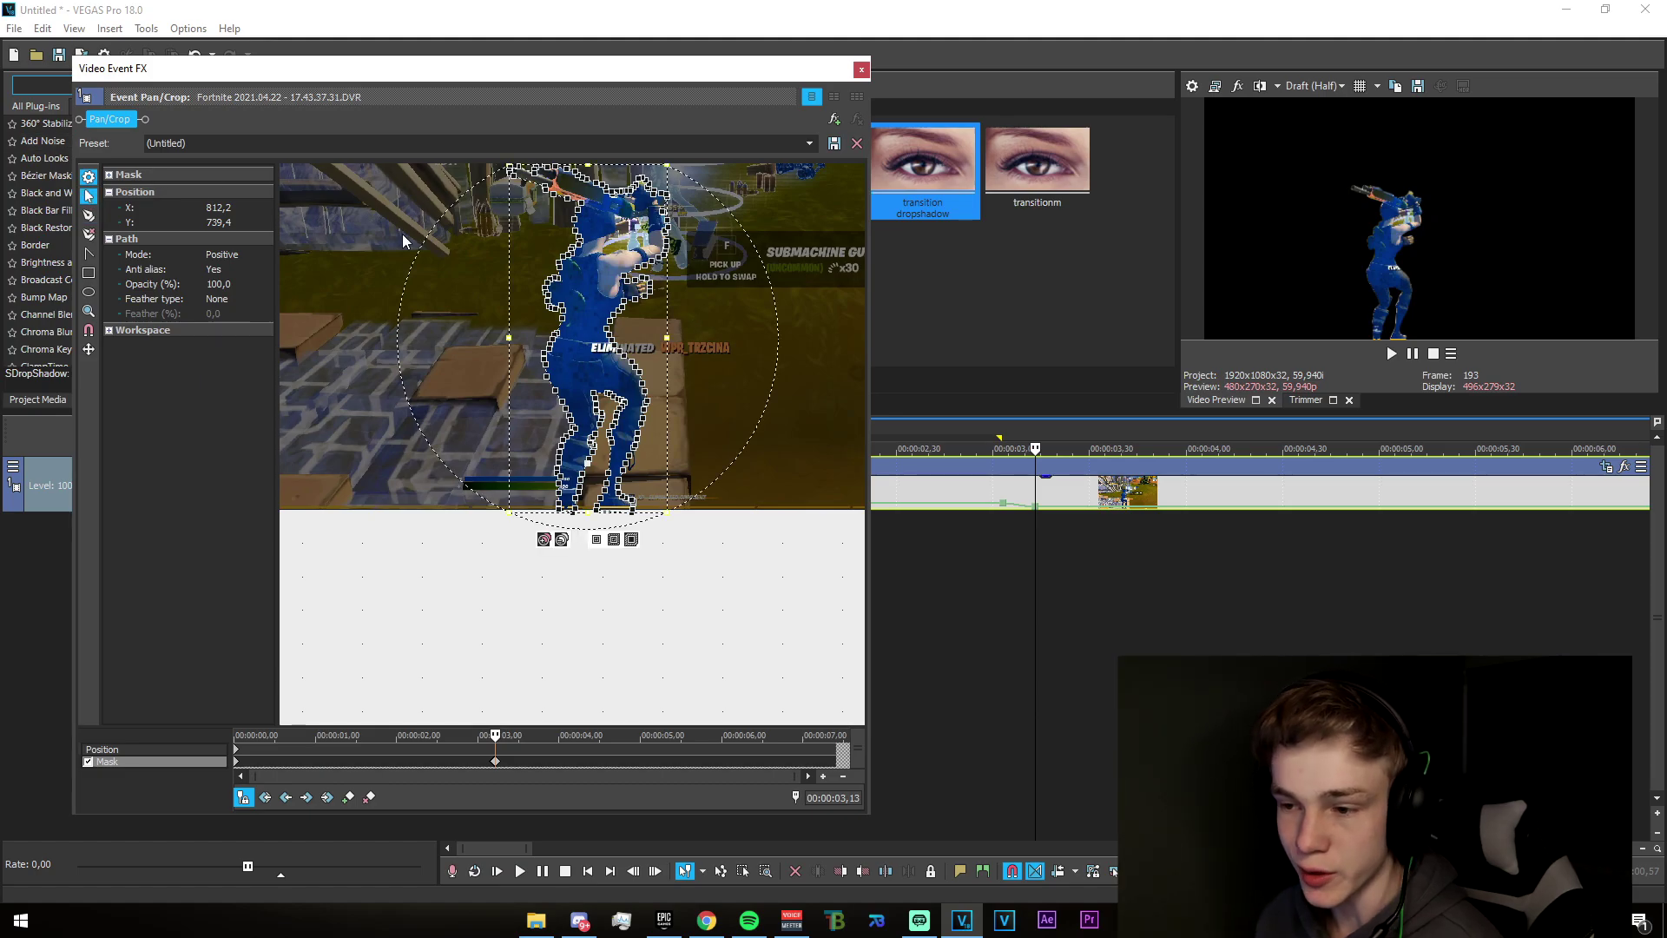
left_click_drag(832, 192, 613, 223)
scroll(825, 512, "up", 4)
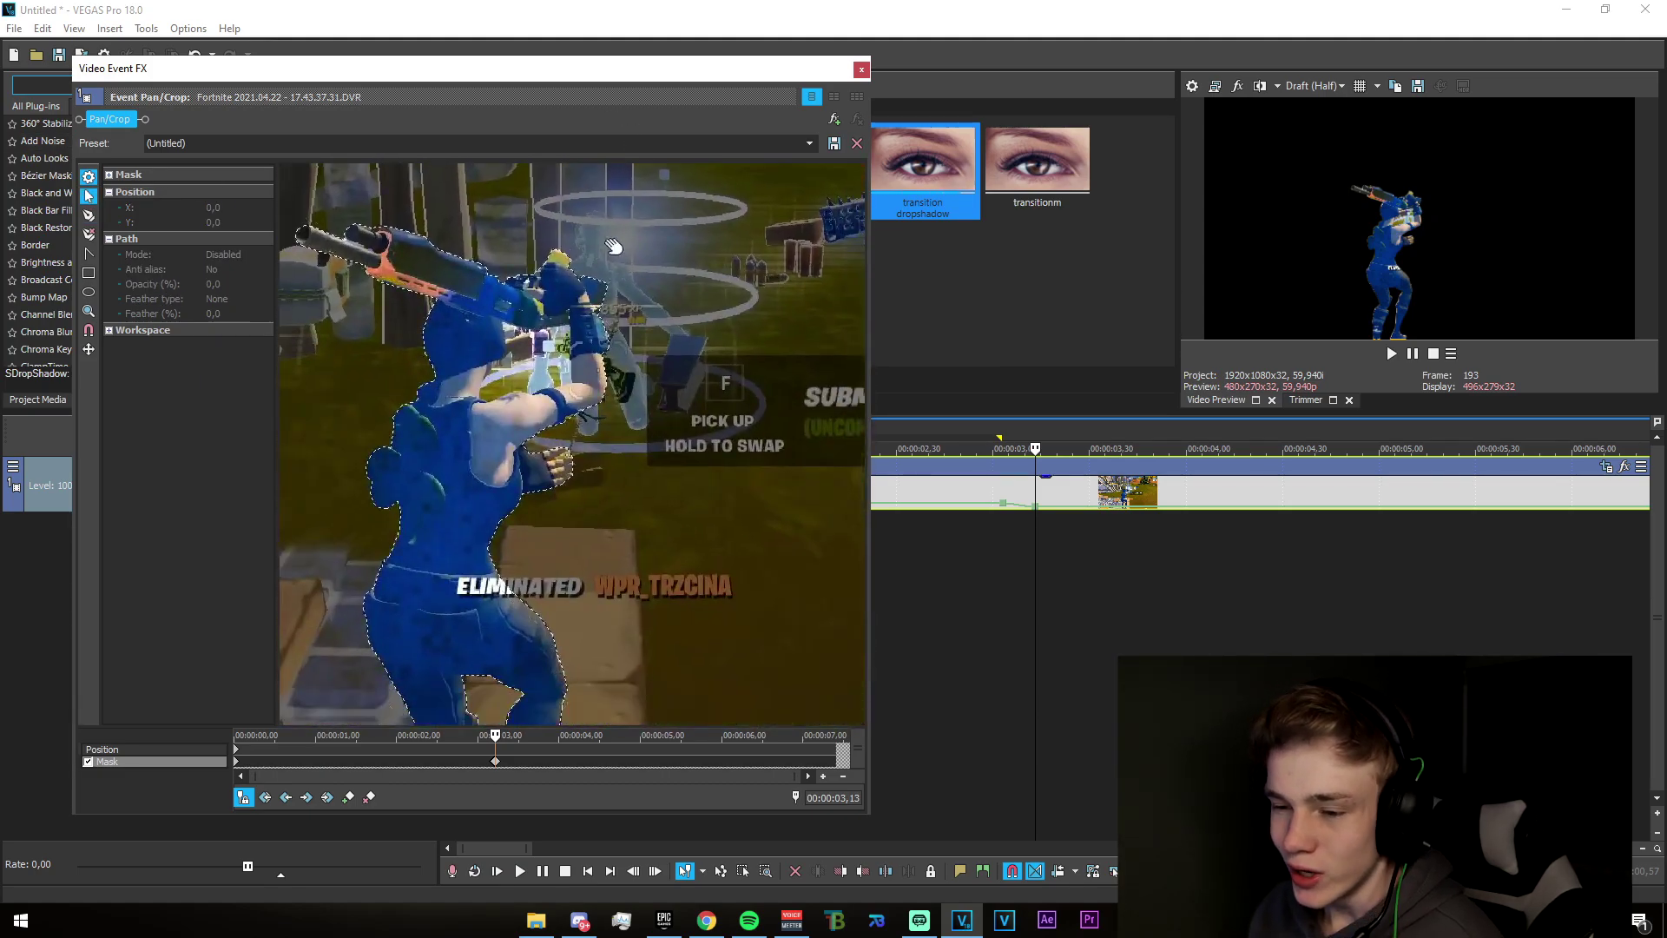
scroll(625, 243, "up", 2)
left_click_drag(763, 323, 836, 345)
scroll(834, 347, "up", 5)
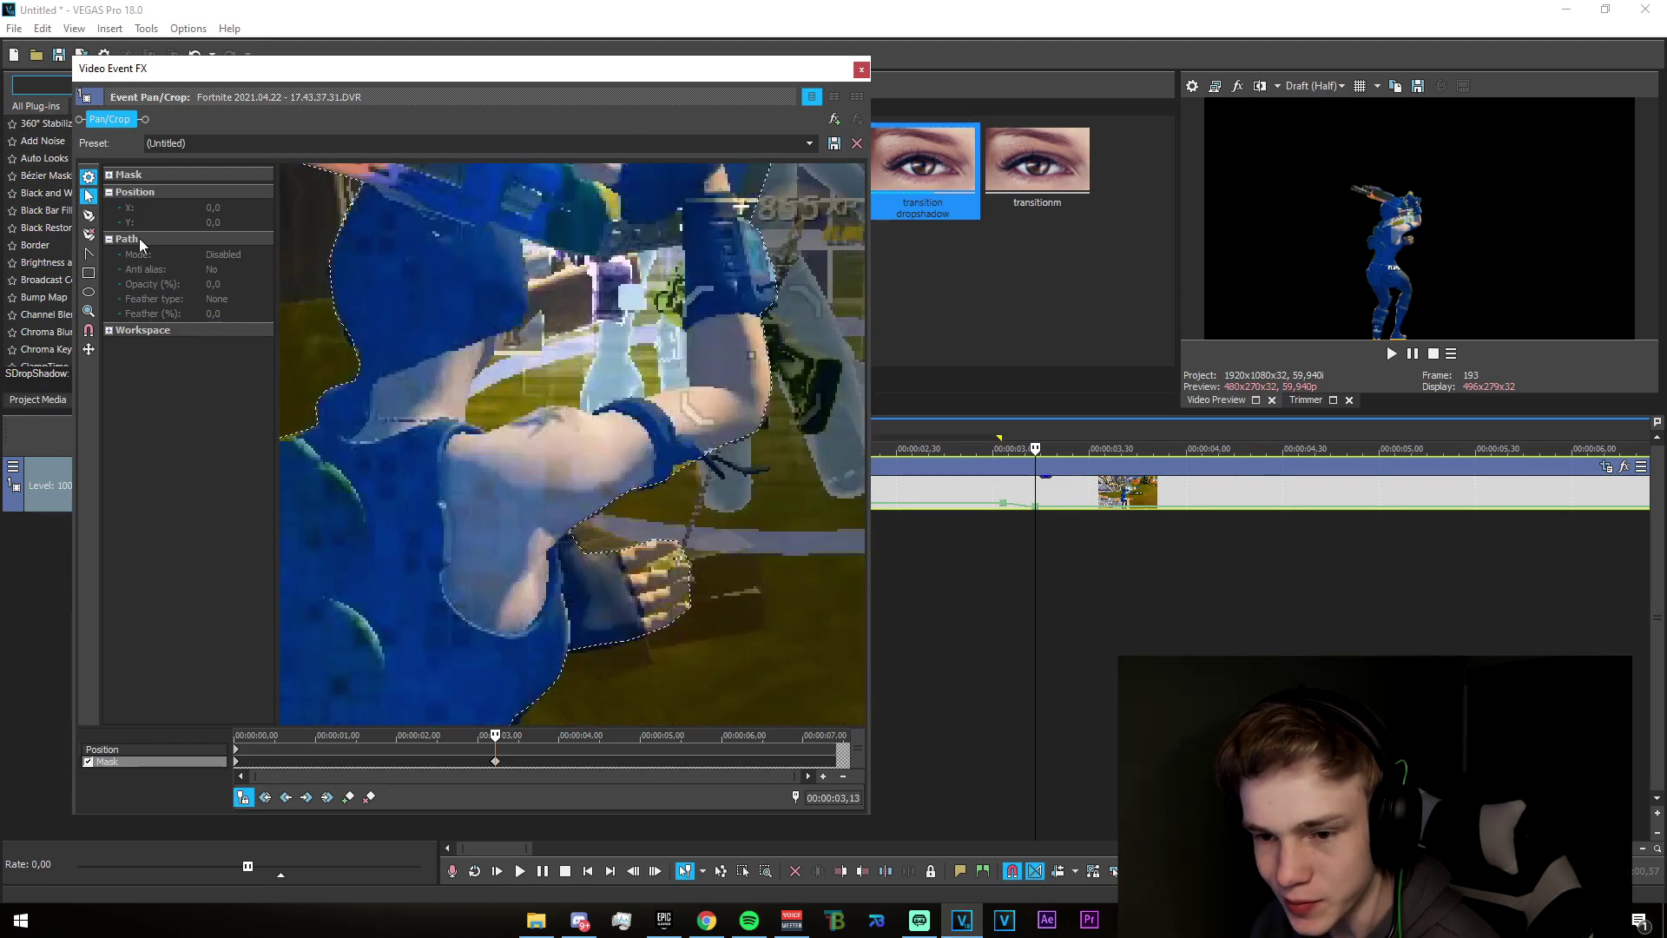
left_click(465, 426)
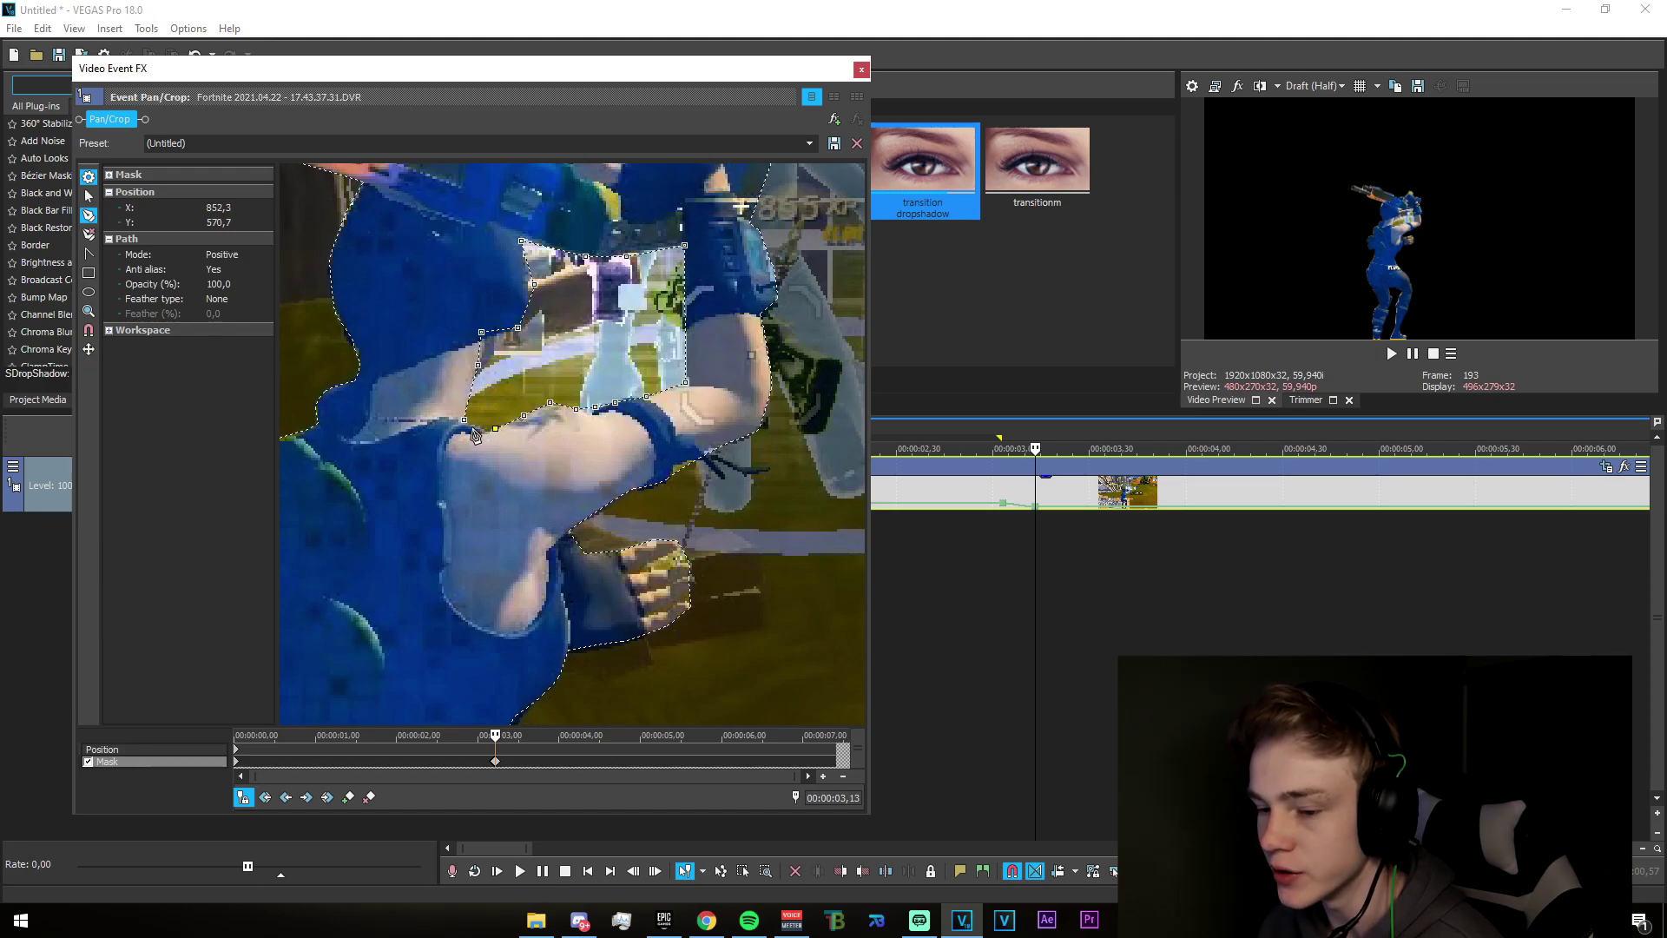
left_click(89, 199)
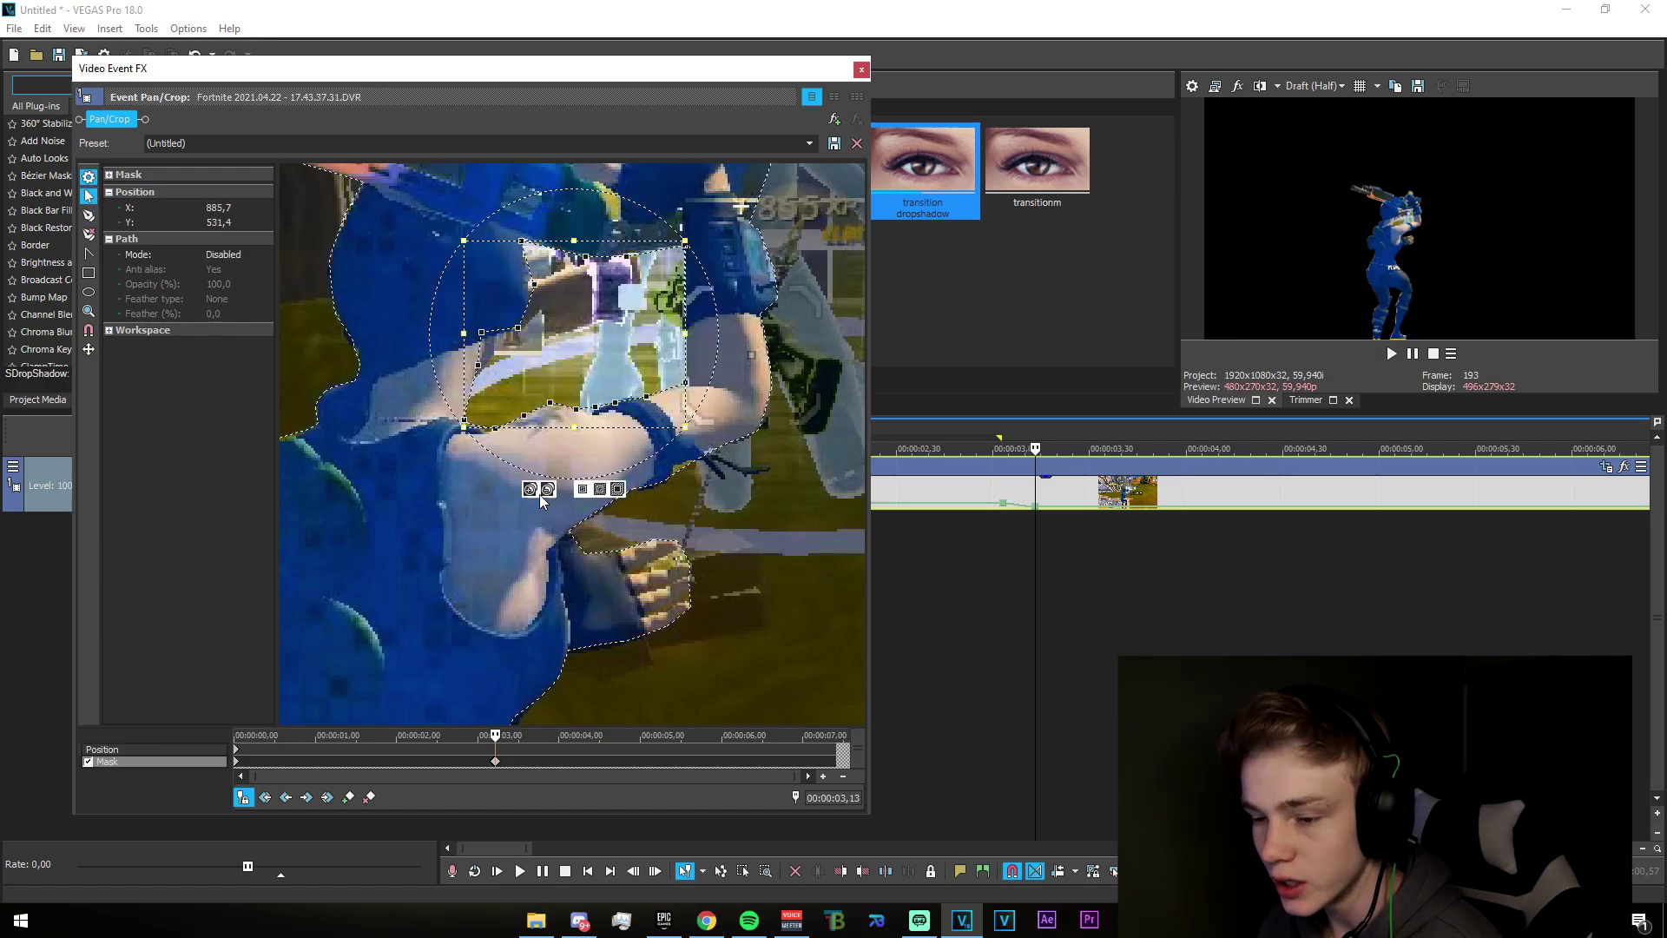
- Set the mode of the character's outline mask path to Negative so the character is cut out of the footage
scroll(752, 556, "down", 3)
left_click_drag(772, 535, 816, 383)
scroll(785, 524, "up", 1)
scroll(747, 538, "down", 2)
left_click_drag(736, 556, 636, 469)
scroll(752, 534, "down", 1)
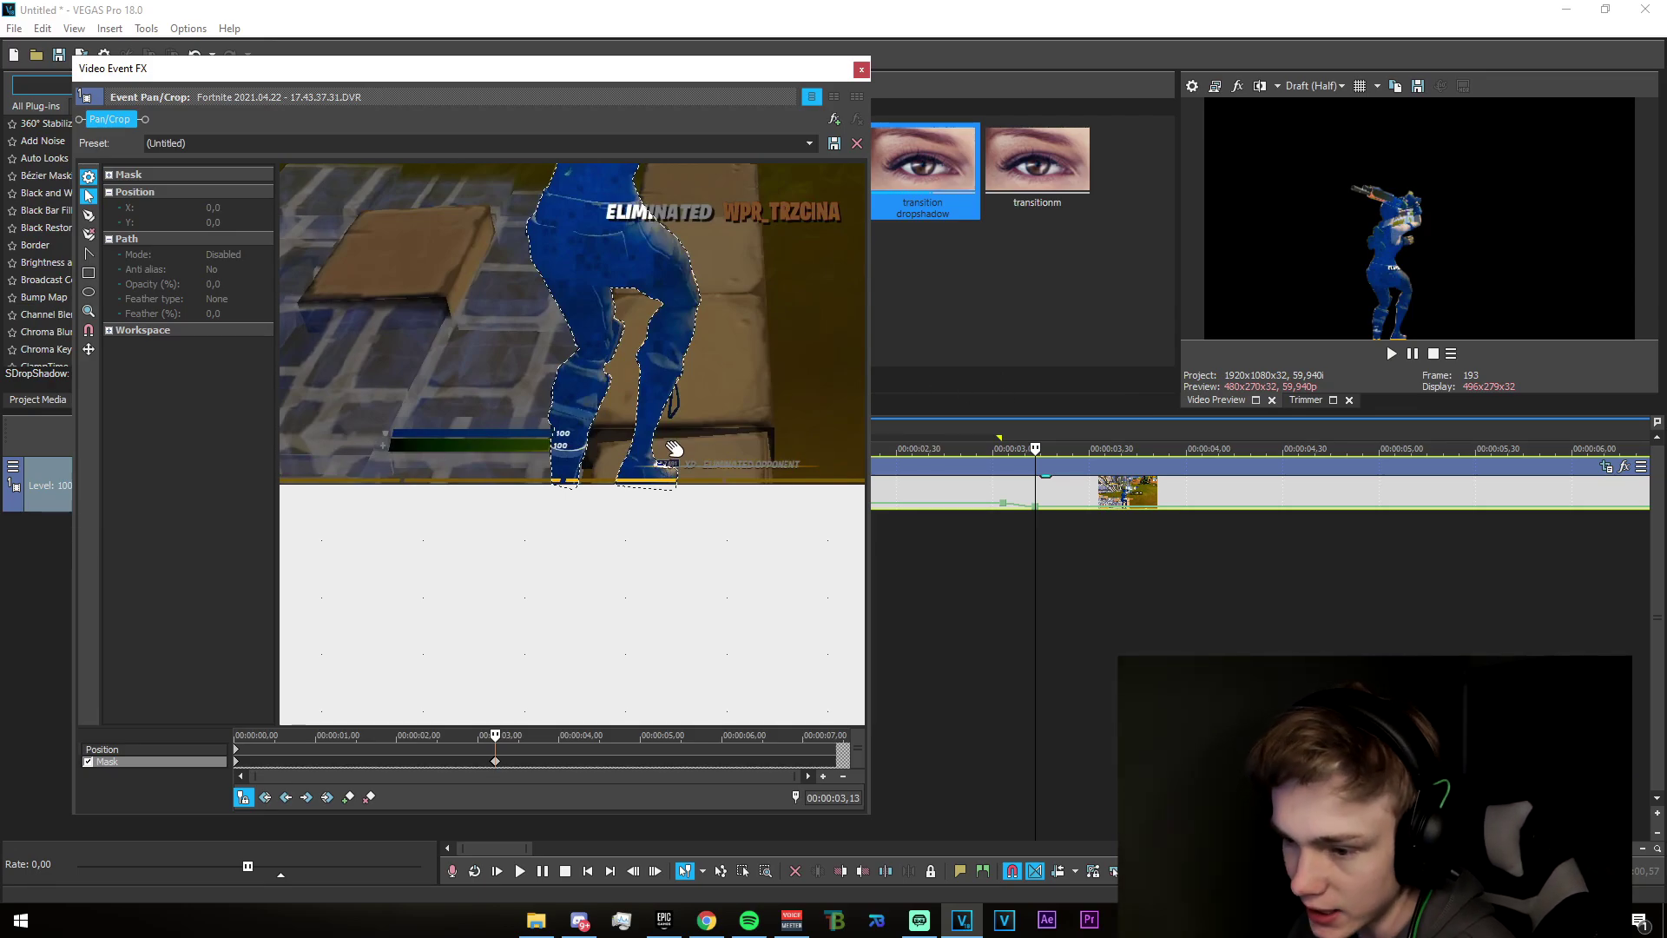
left_click(581, 475)
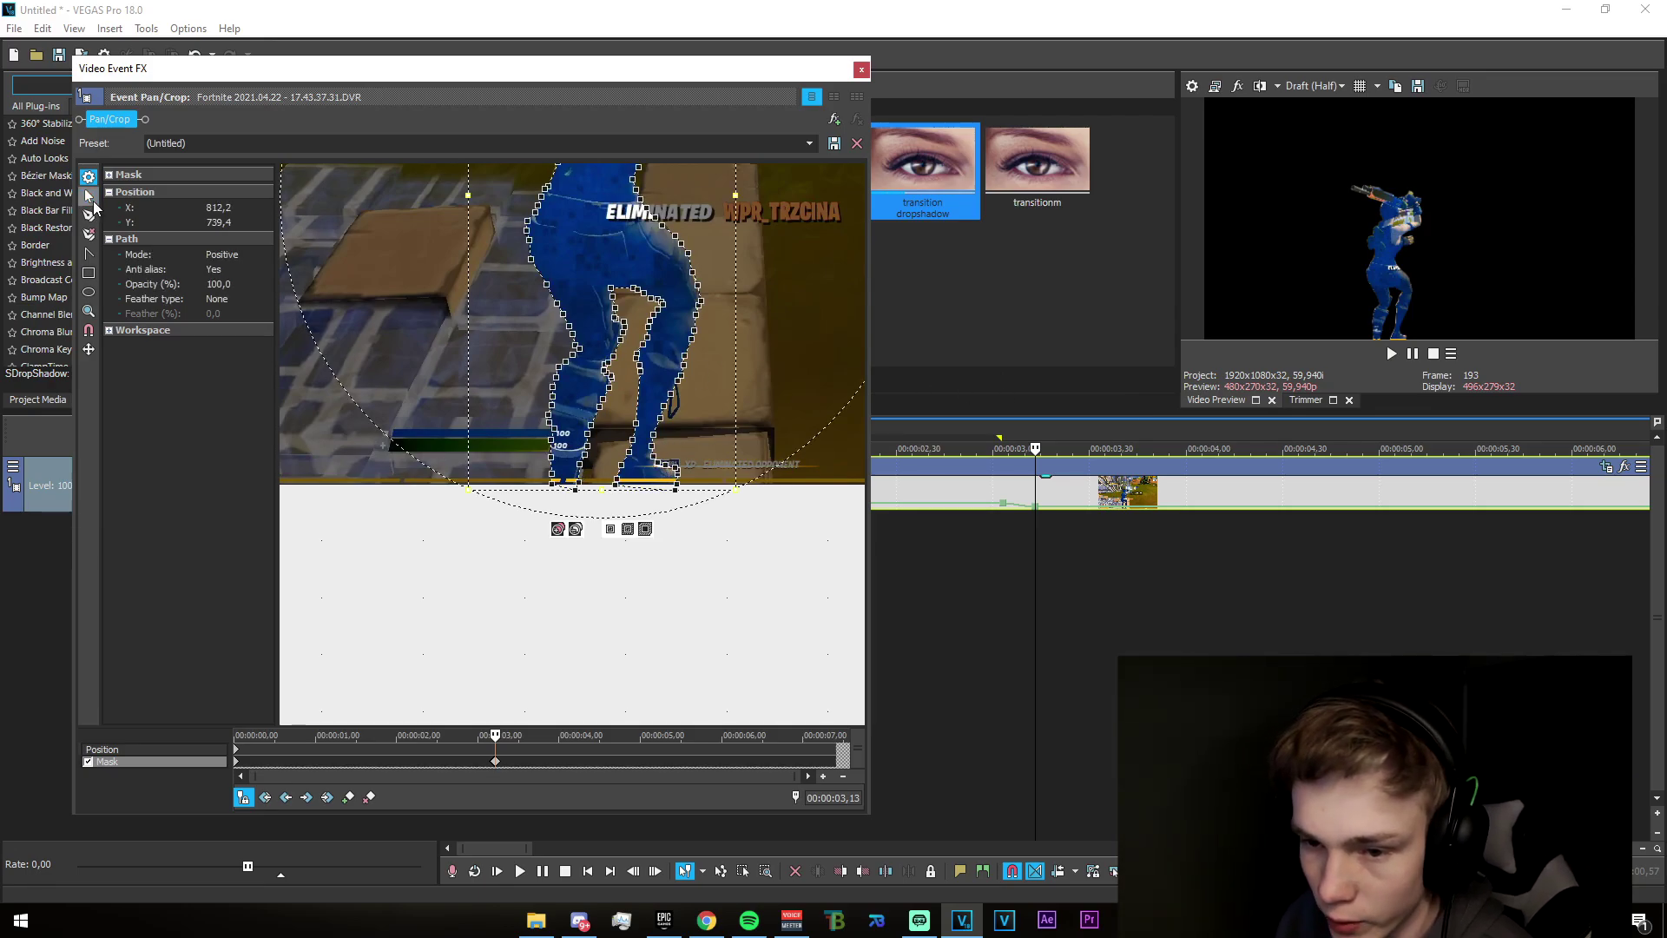
left_click(90, 198)
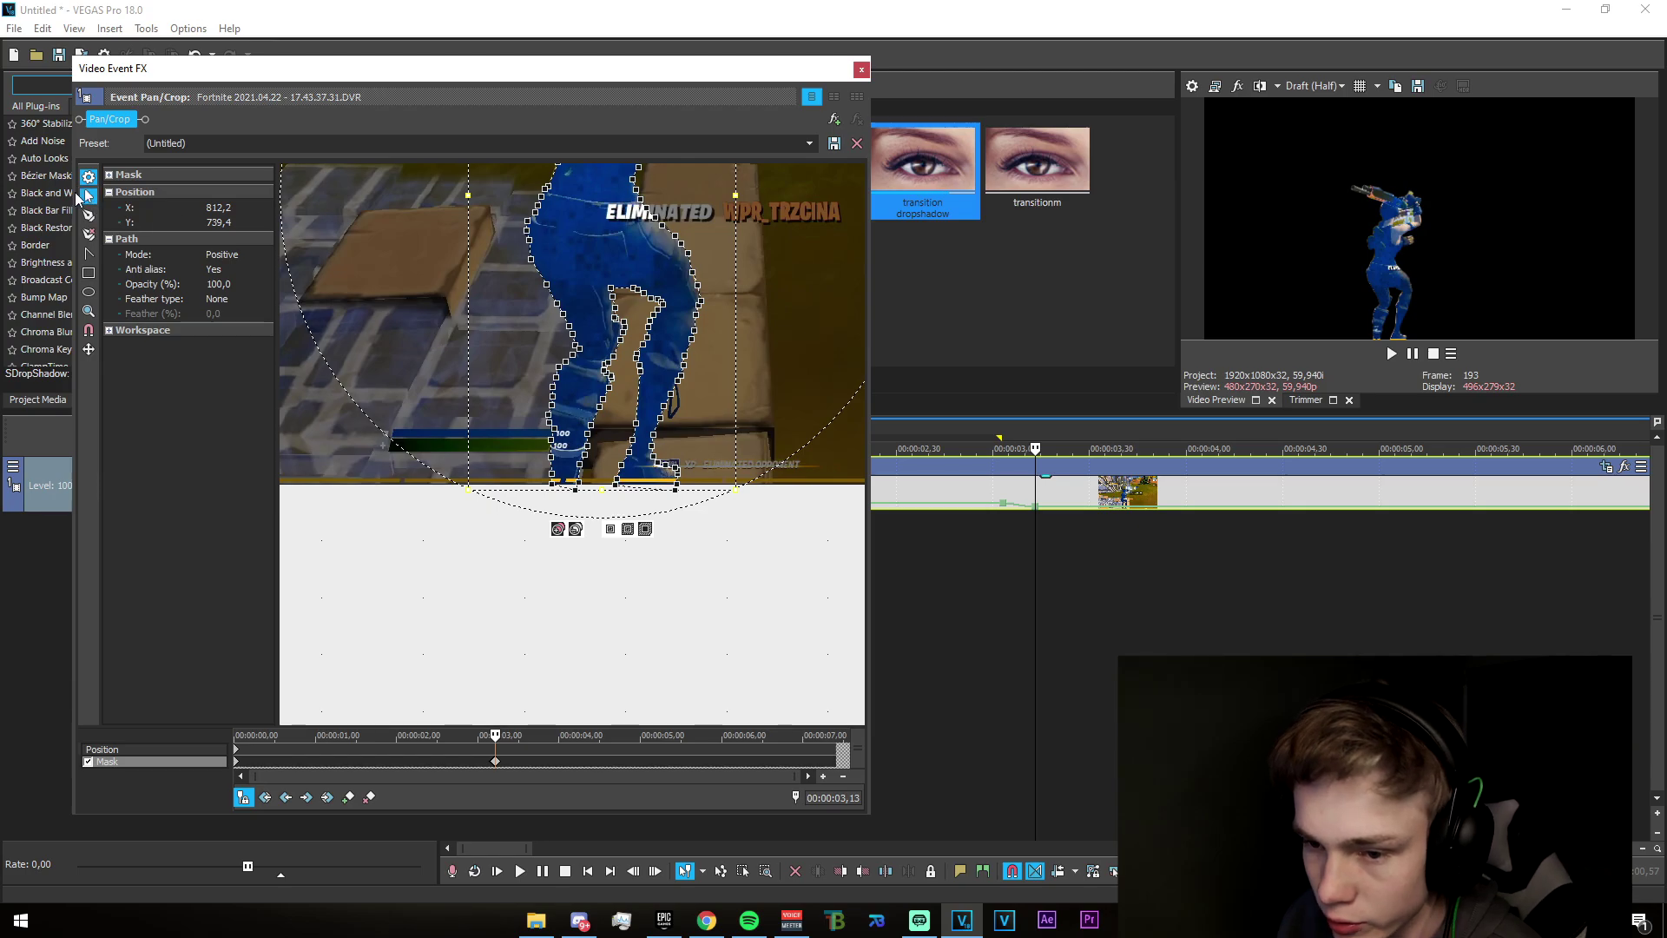
left_click(556, 529)
left_click(818, 527)
left_click_drag(824, 271, 802, 540)
scroll(779, 500, "up", 1)
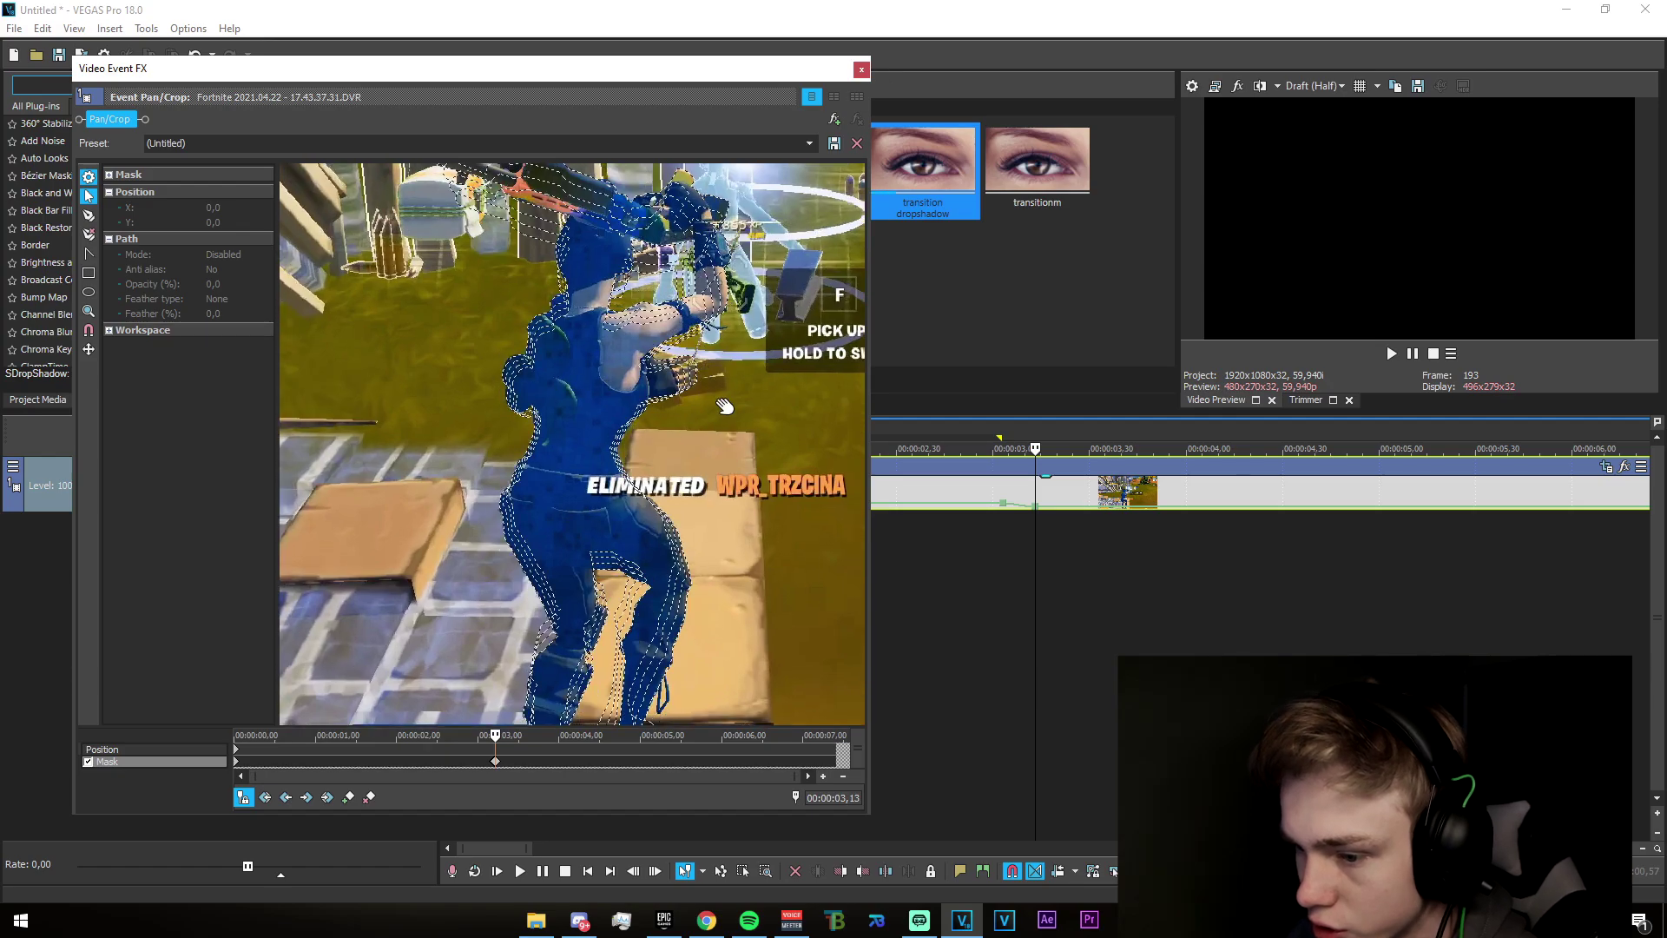
scroll(638, 482, "down", 1)
left_click(633, 493)
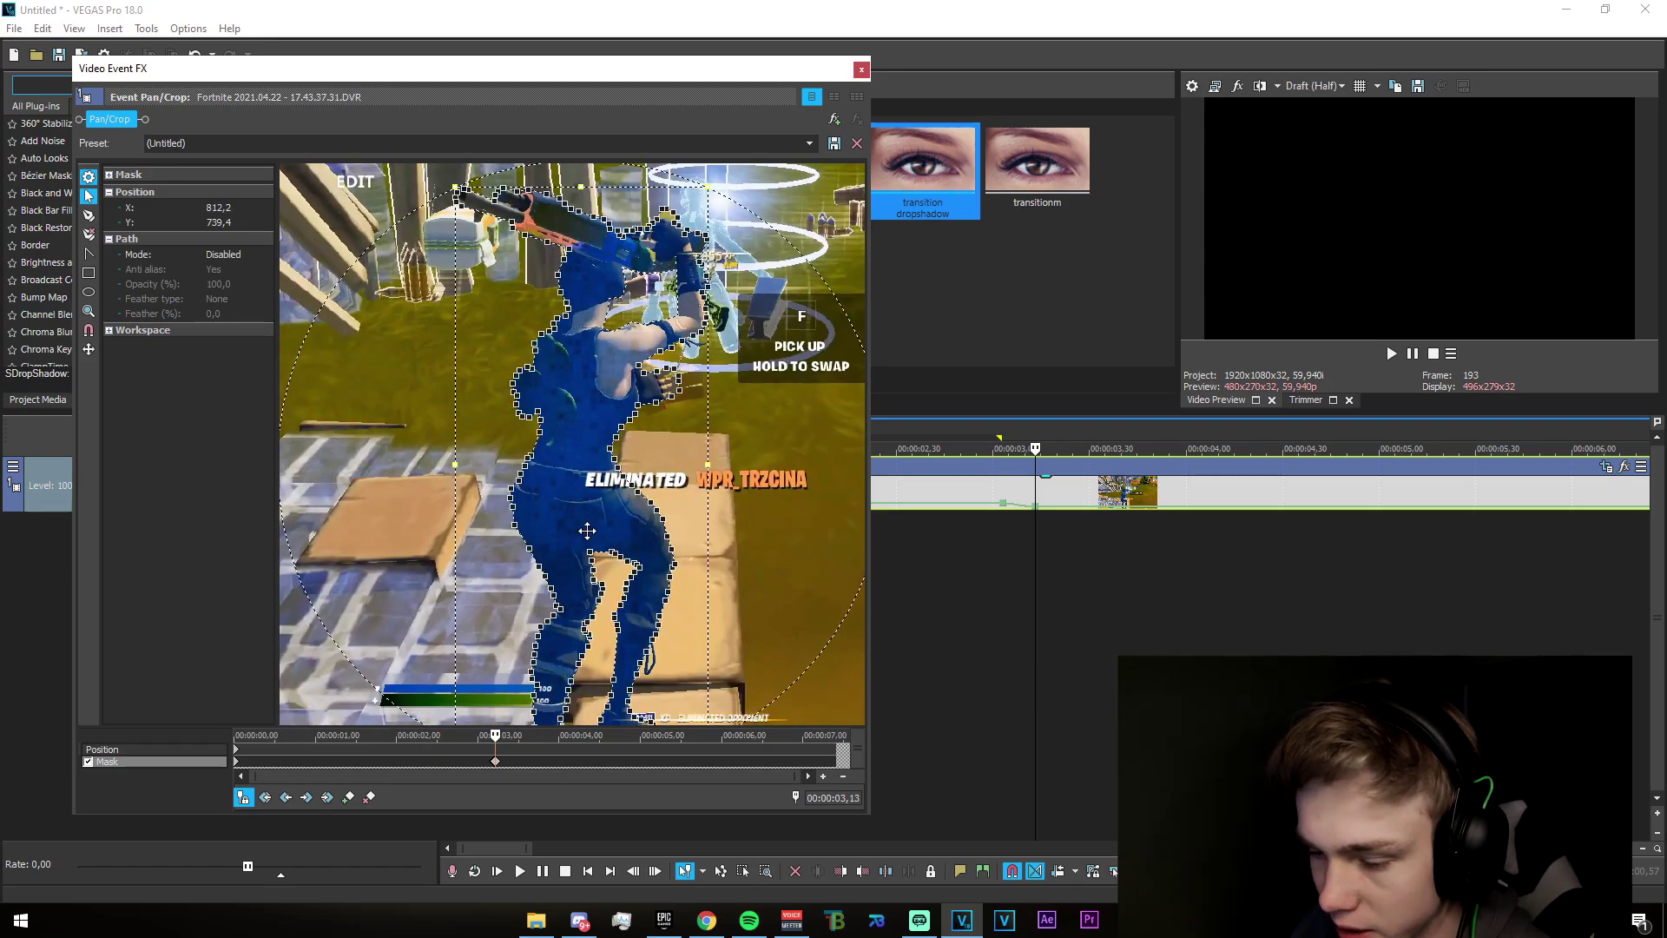
scroll(586, 525, "down", 1)
left_click(553, 719)
scroll(776, 393, "up", 1)
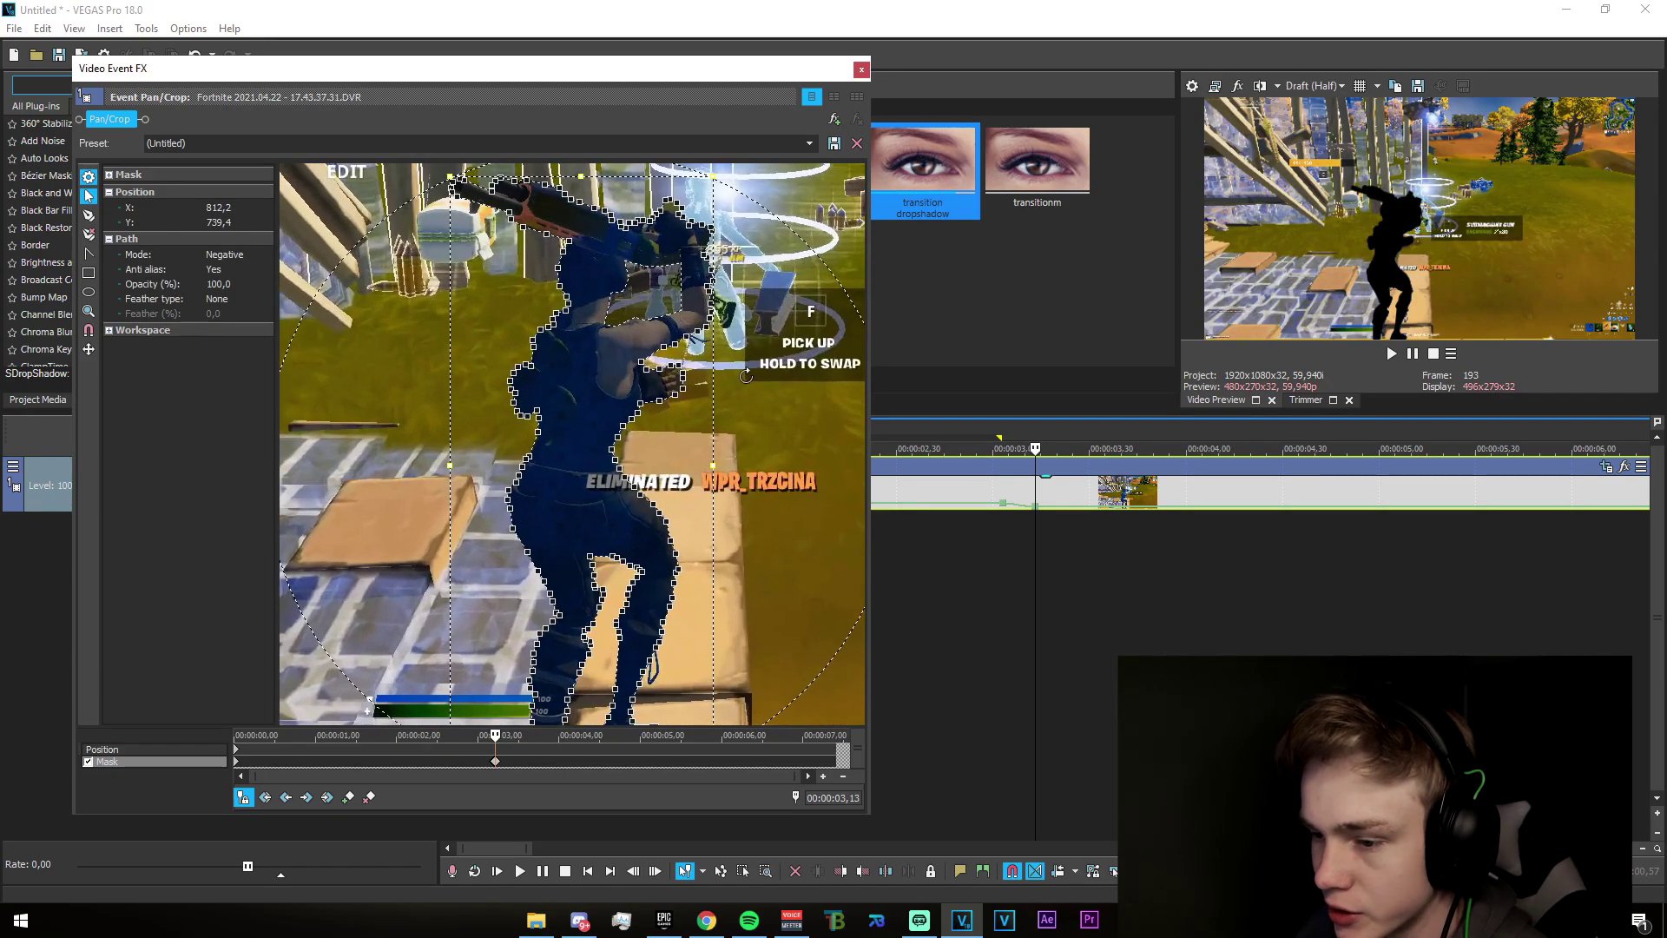
- Re-enable the inner mask path between the character's head and arm so the background inside the gap is kept
left_click(827, 220)
left_click_drag(826, 221, 804, 373)
scroll(695, 417, "up", 2)
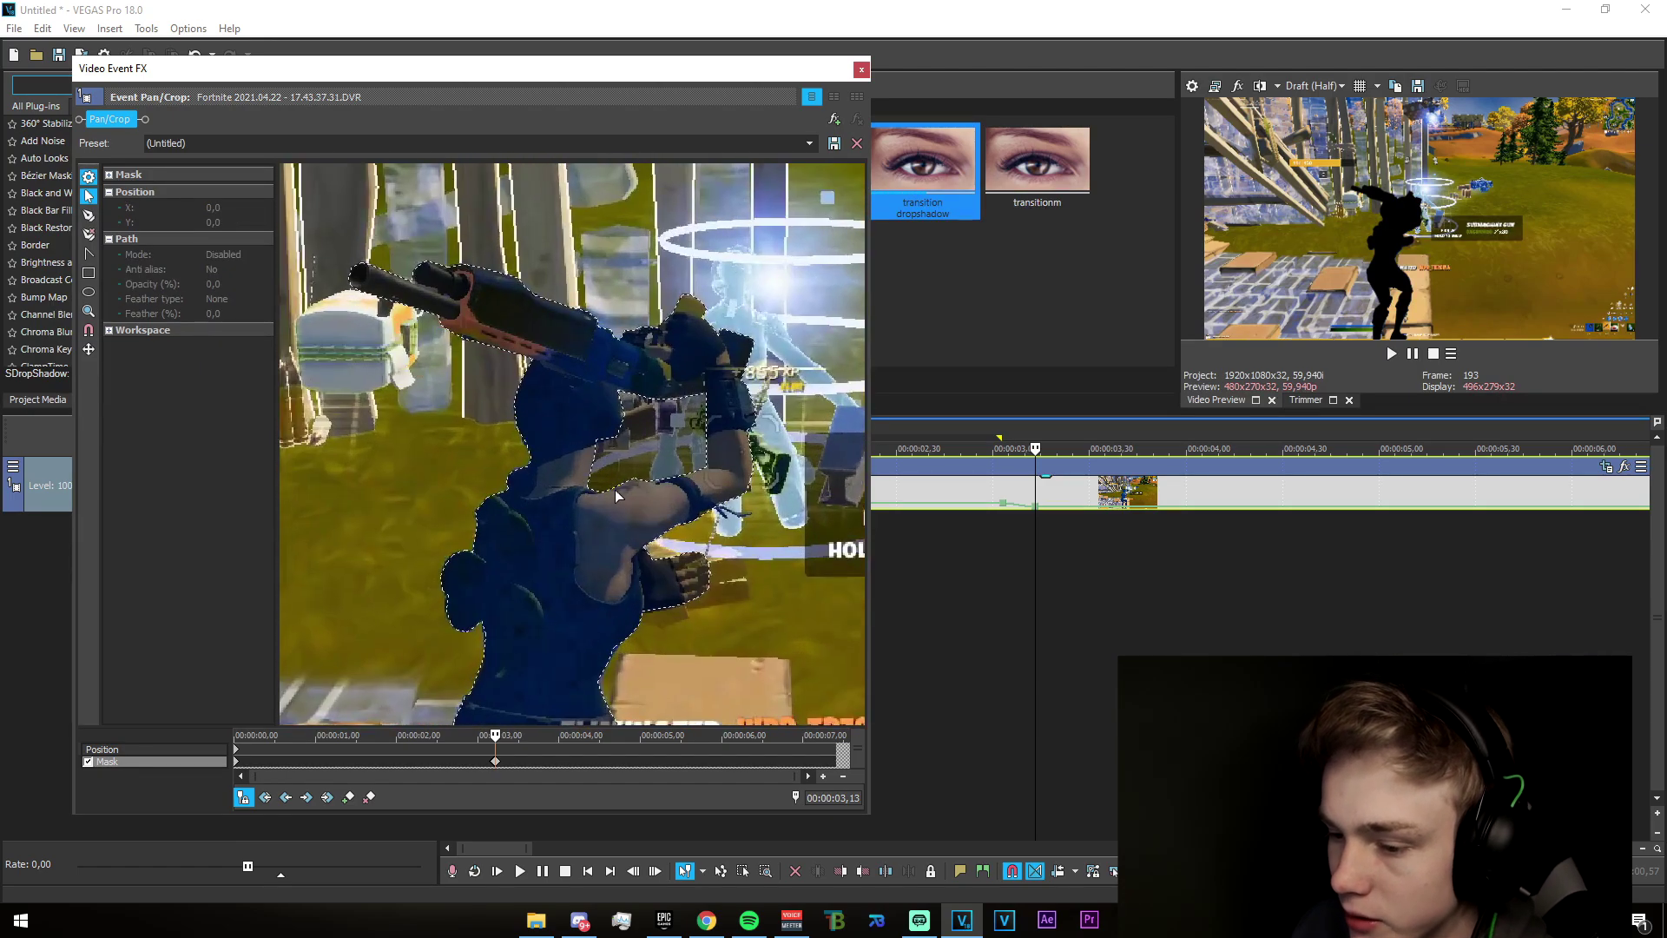
left_click(616, 486)
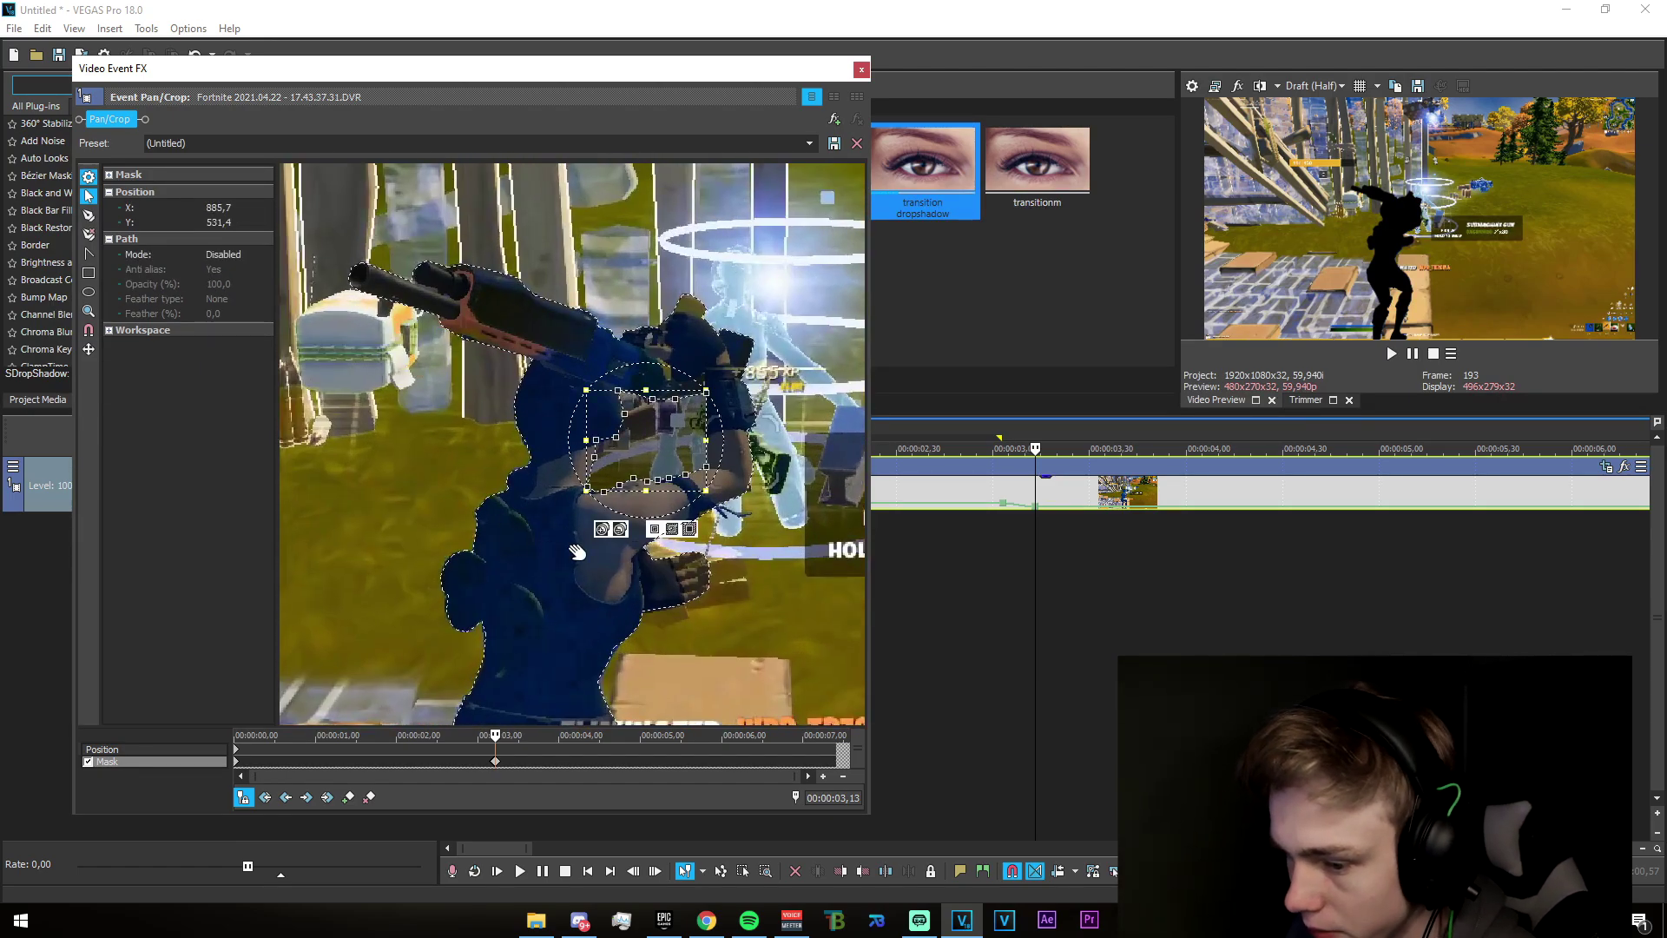
key("Delete")
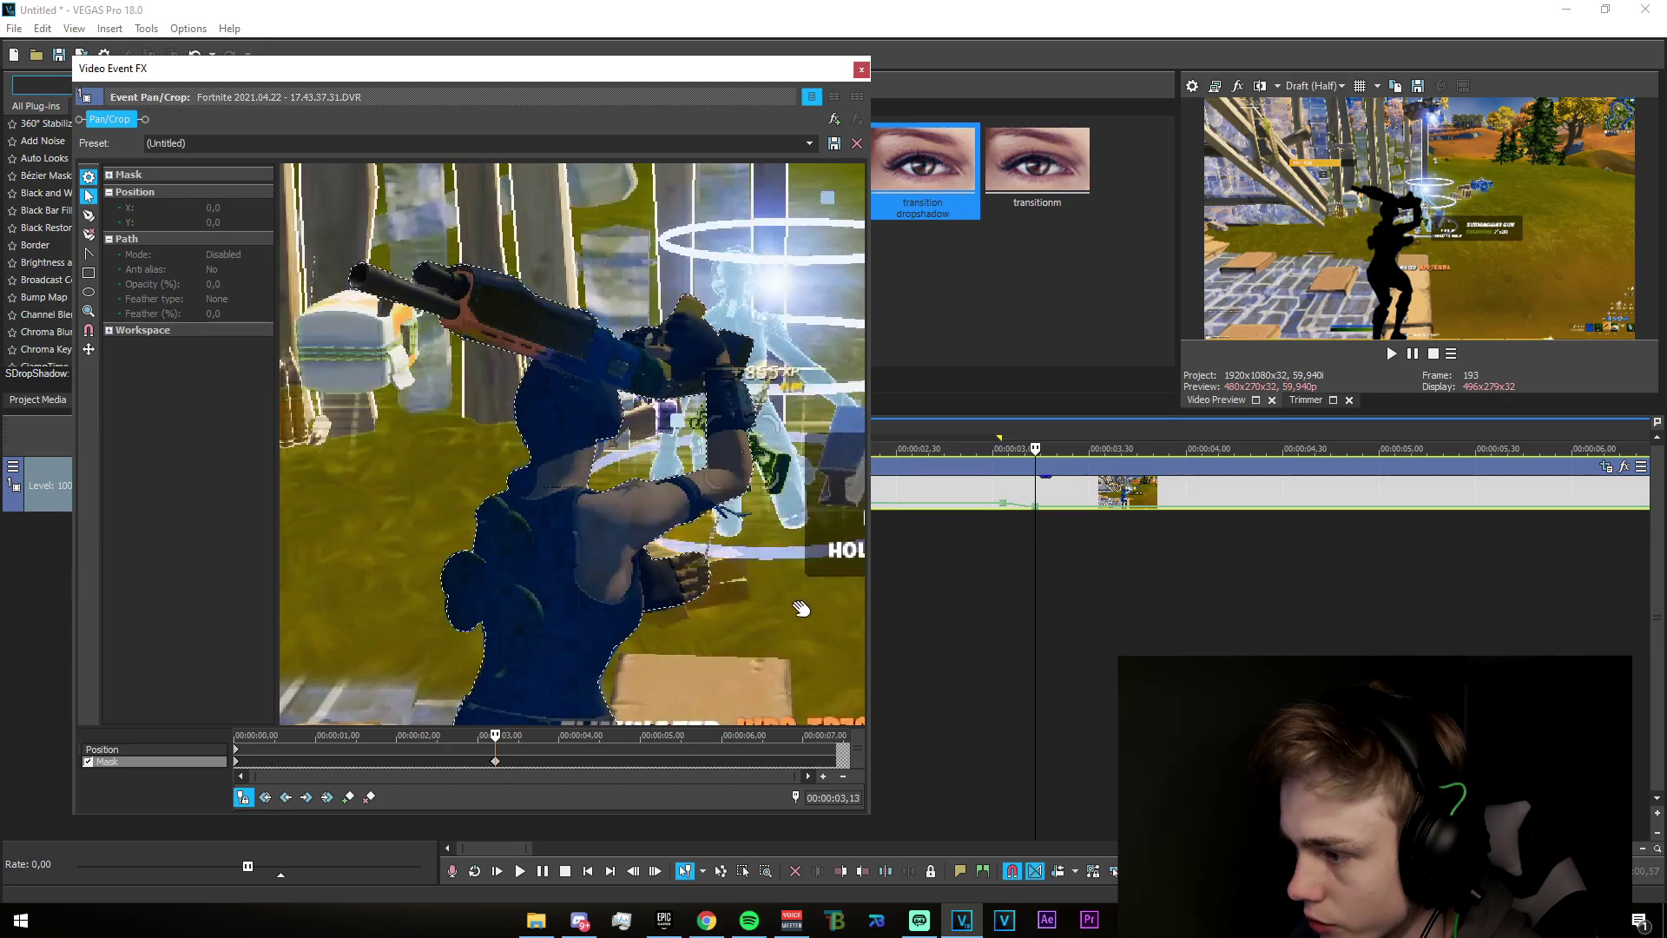
- Add the clip Fortnite 2021.04.23 - 14.09.55.129.DVR on a new track beneath the masked clip and remove its audio track
left_click(859, 69)
left_click_drag(906, 582, 1055, 616)
left_click(1056, 616)
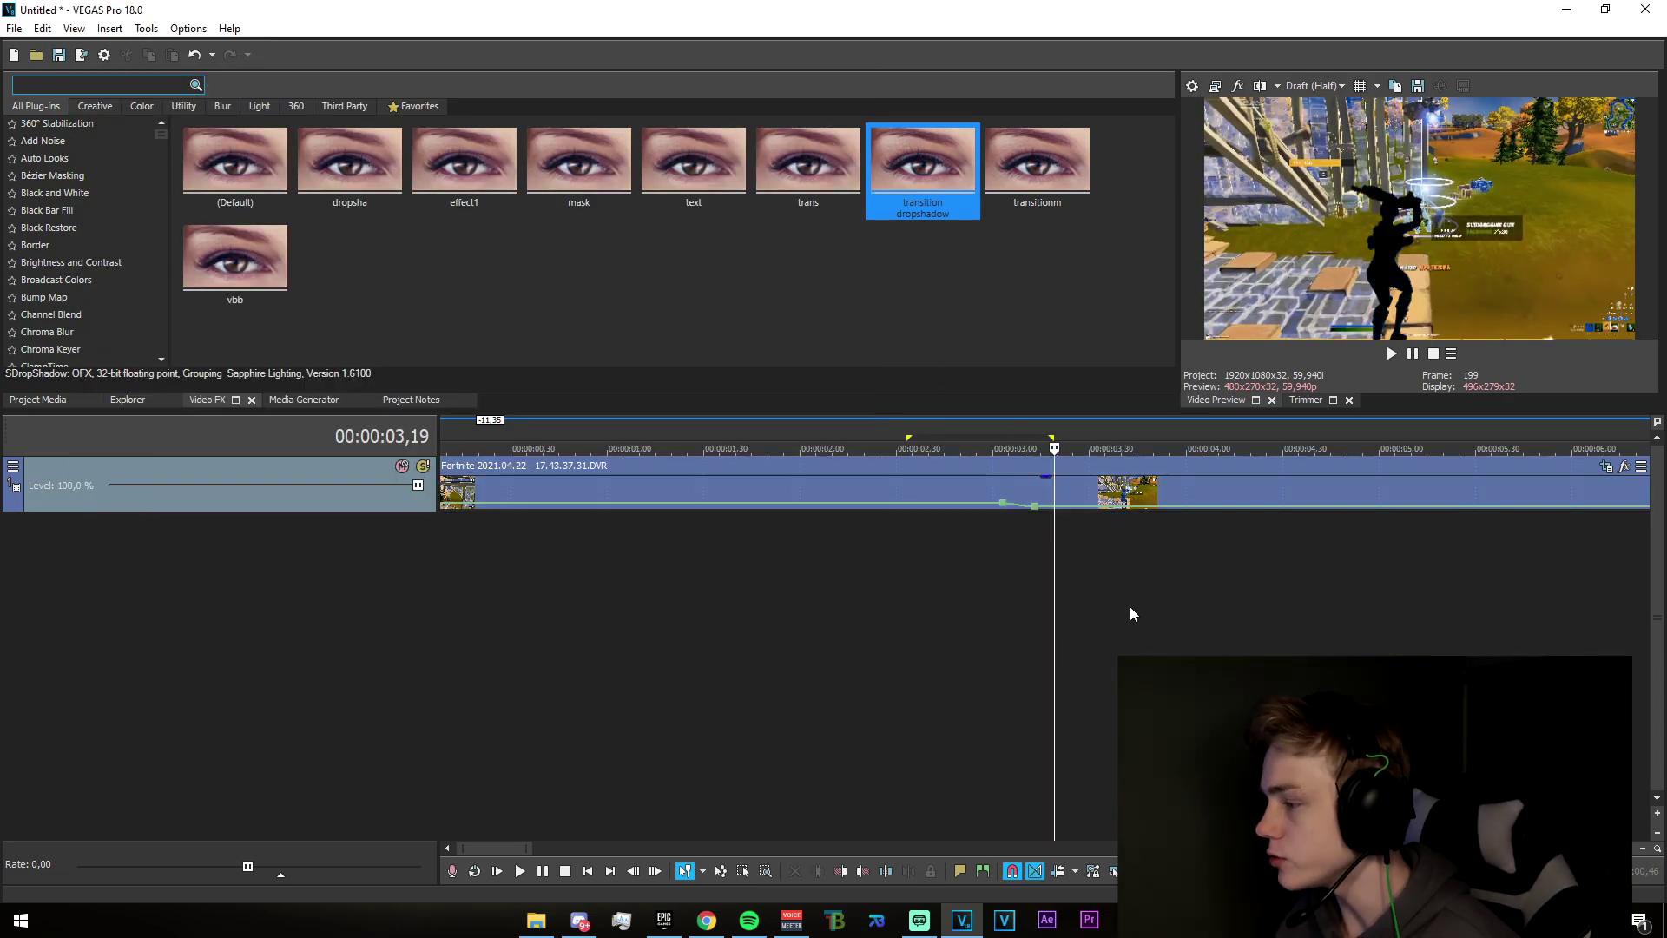
left_click_drag(1666, 607, 1059, 620)
scroll(1060, 620, "down", 6)
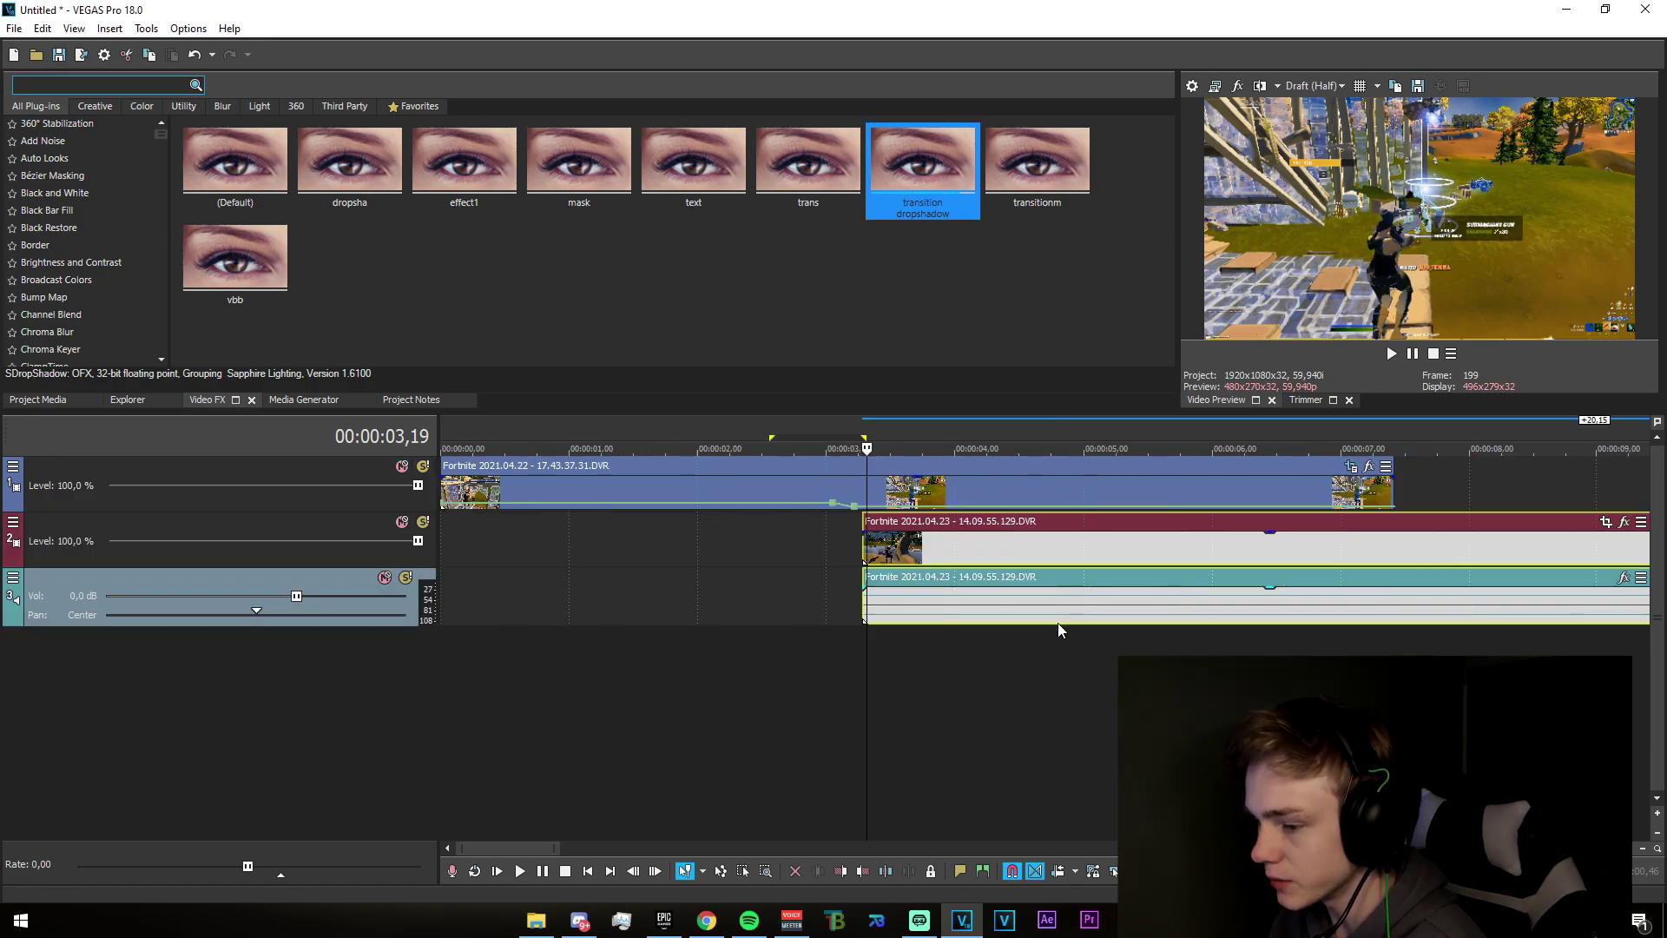
right_click(999, 610)
left_click(1049, 487)
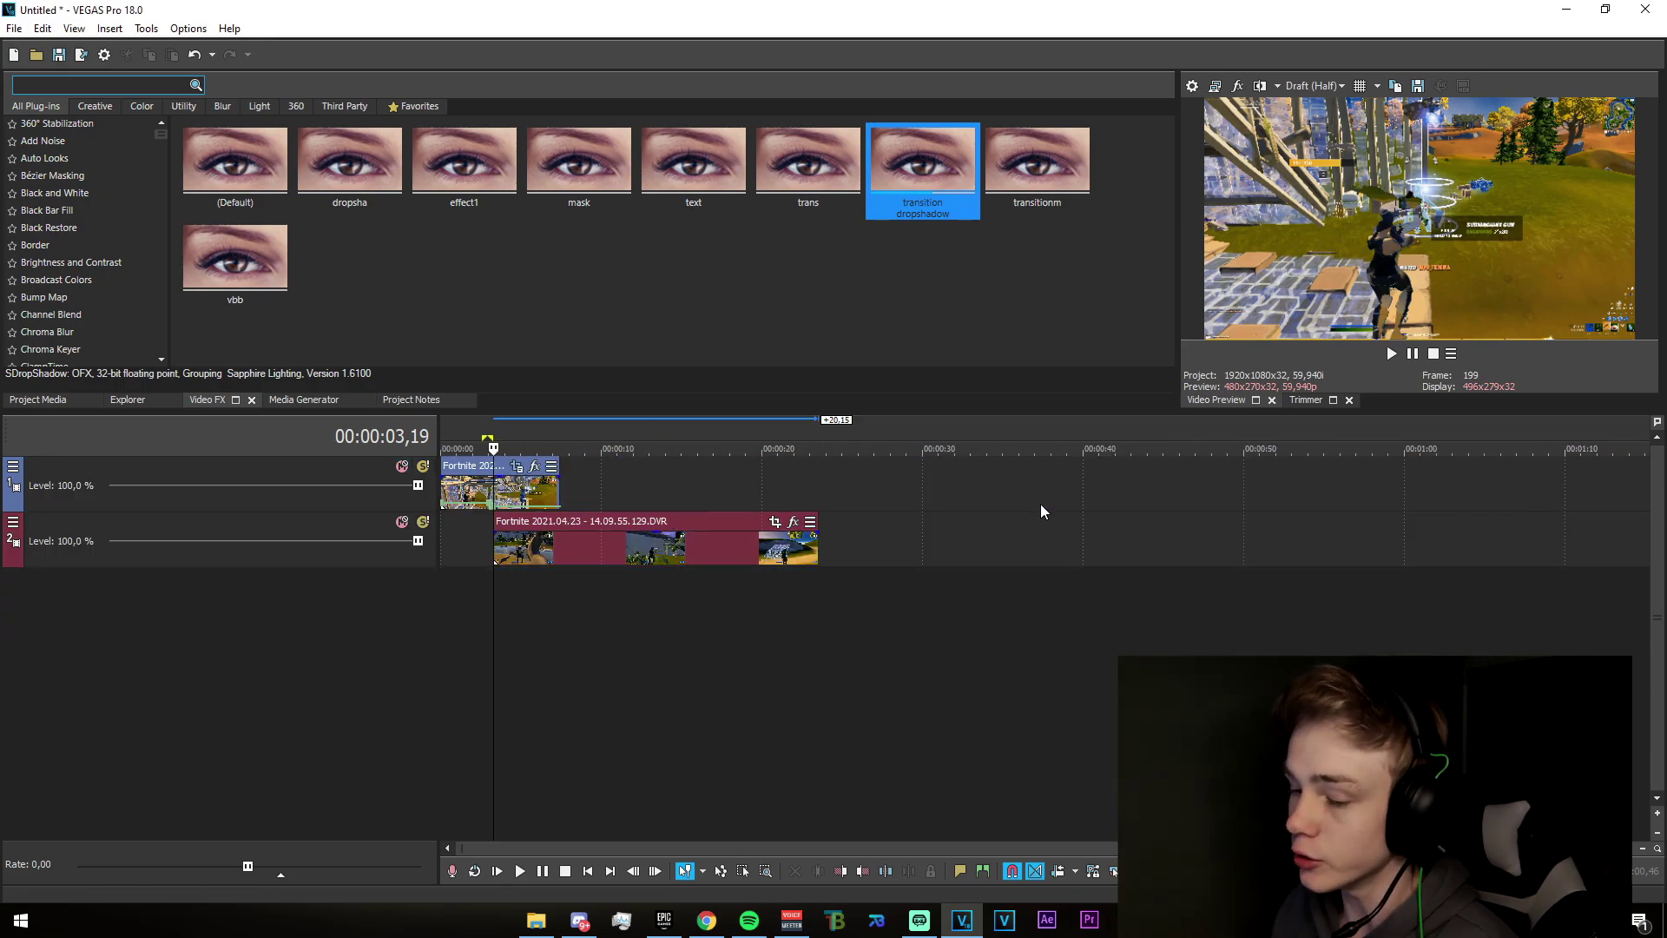
- Align the start of the lower clip with the elimination frame at 00:00:03,13
scroll(981, 556, "up", 5)
left_click(955, 560)
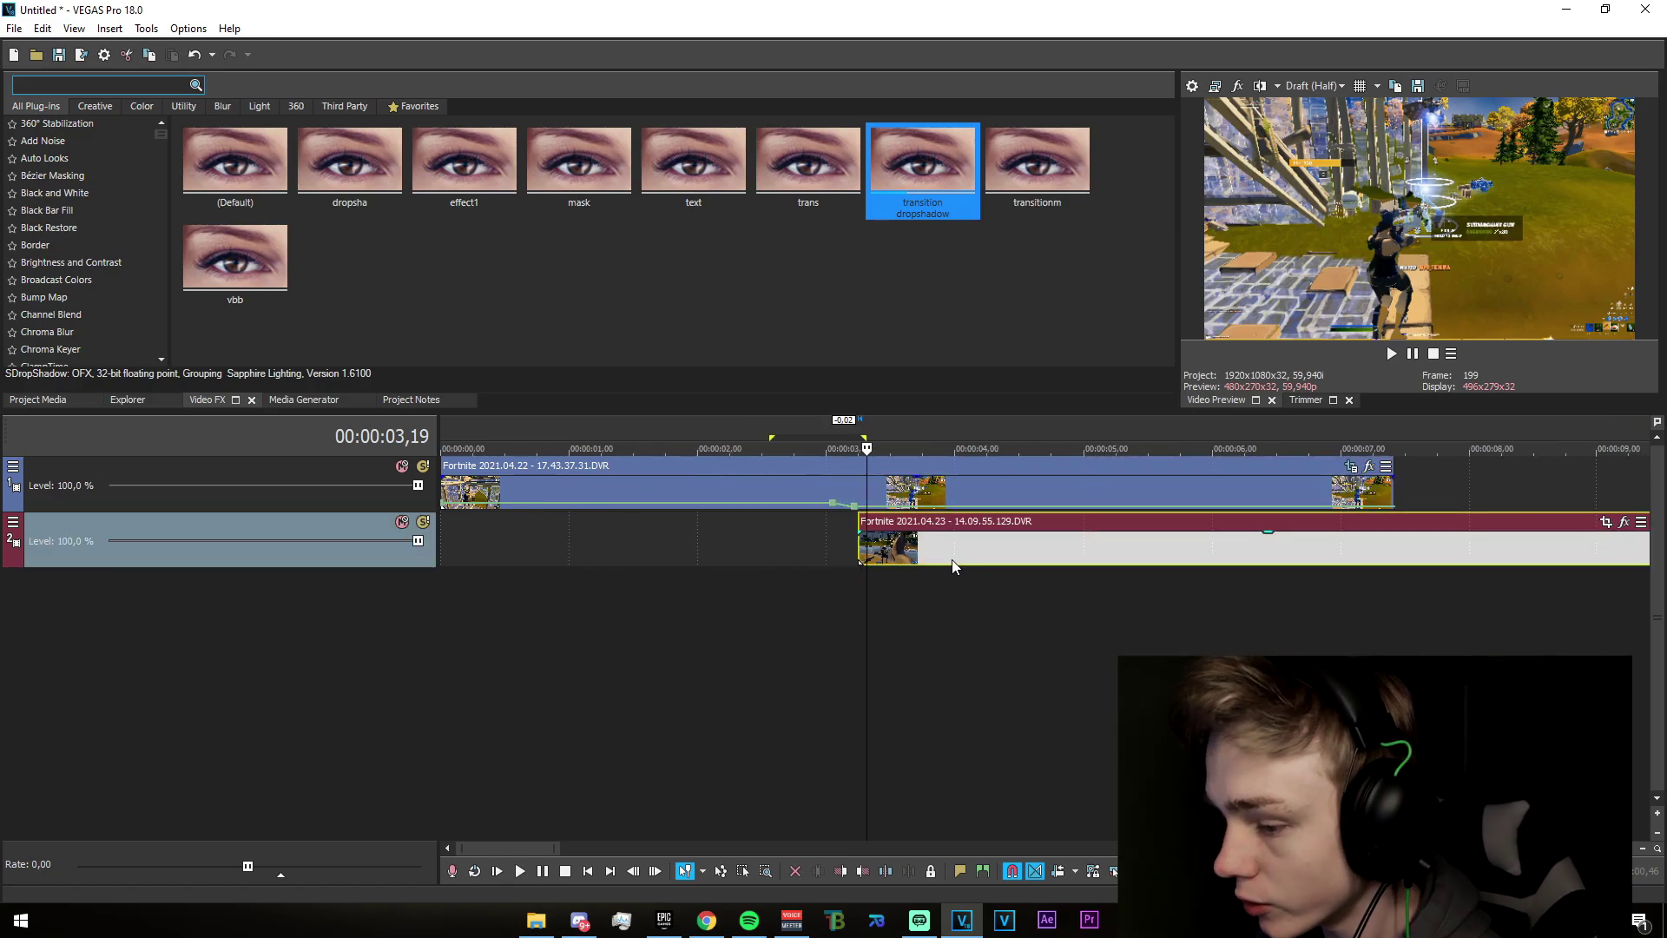
scroll(945, 590, "up", 3)
left_click_drag(929, 611, 995, 613)
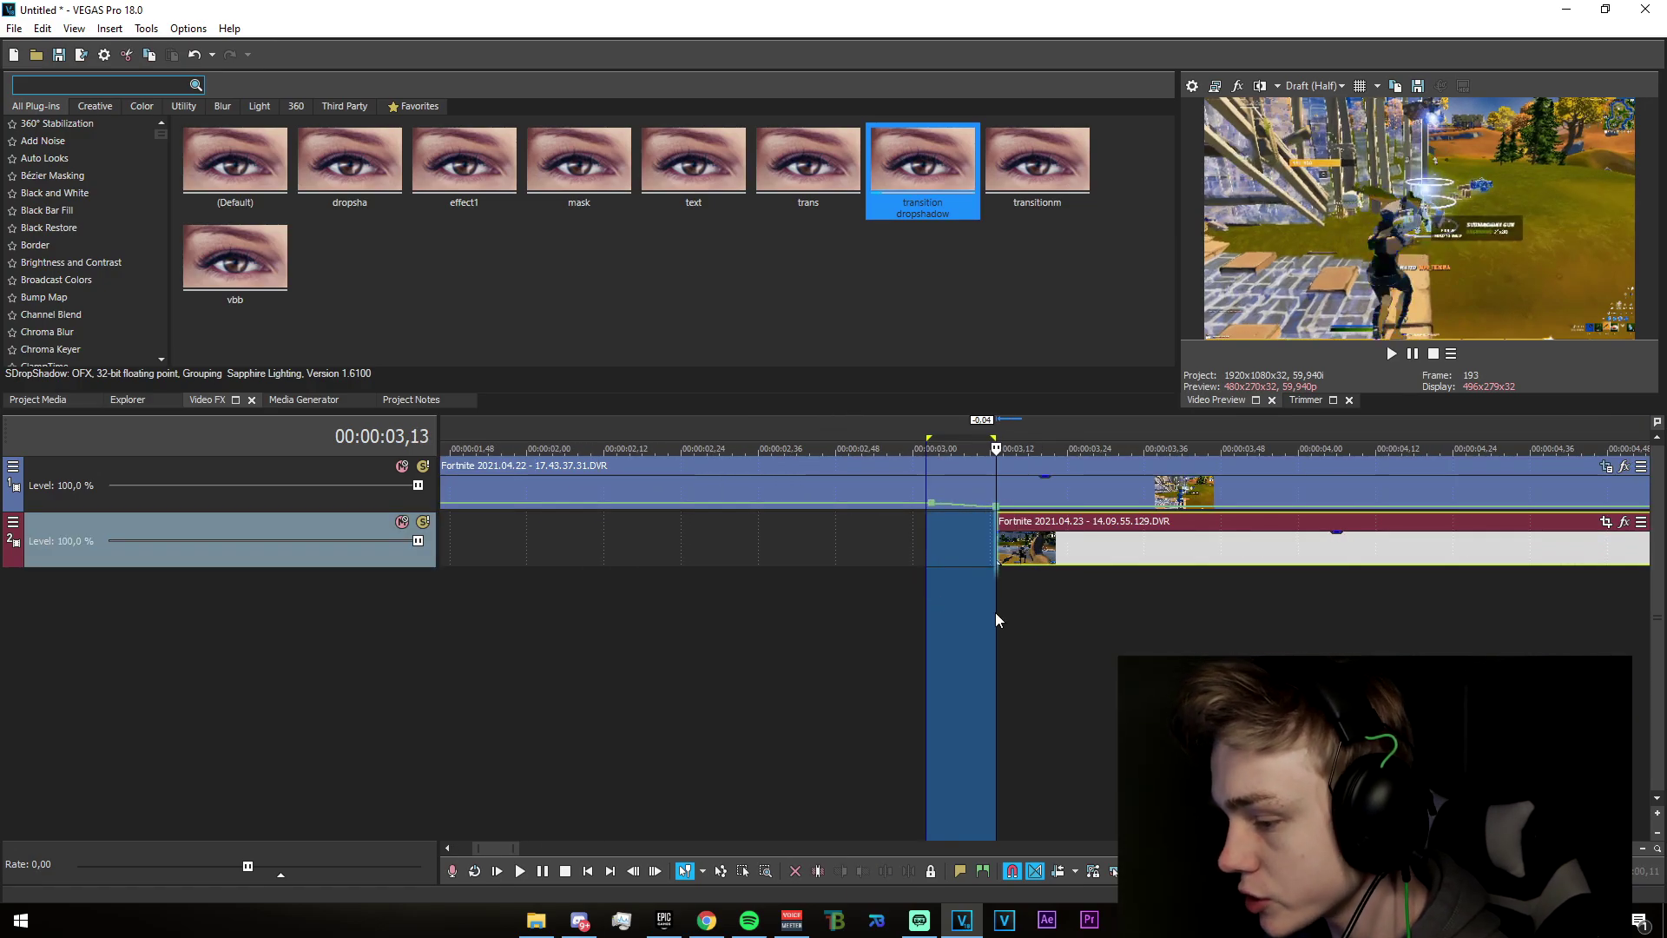
left_click(994, 615)
- Shift the lower clip slightly earlier and trim its beginning so it starts at 00:00:03,13
scroll(967, 620, "down", 5)
mouse_move(505, 618)
left_mouse_down()
mouse_move(622, 613)
mouse_move(598, 612)
left_mouse_up()
left_click(1184, 629)
mouse_move(1200, 547)
left_mouse_down()
mouse_move(1164, 553)
mouse_move(1202, 550)
mouse_move(1185, 554)
left_mouse_up()
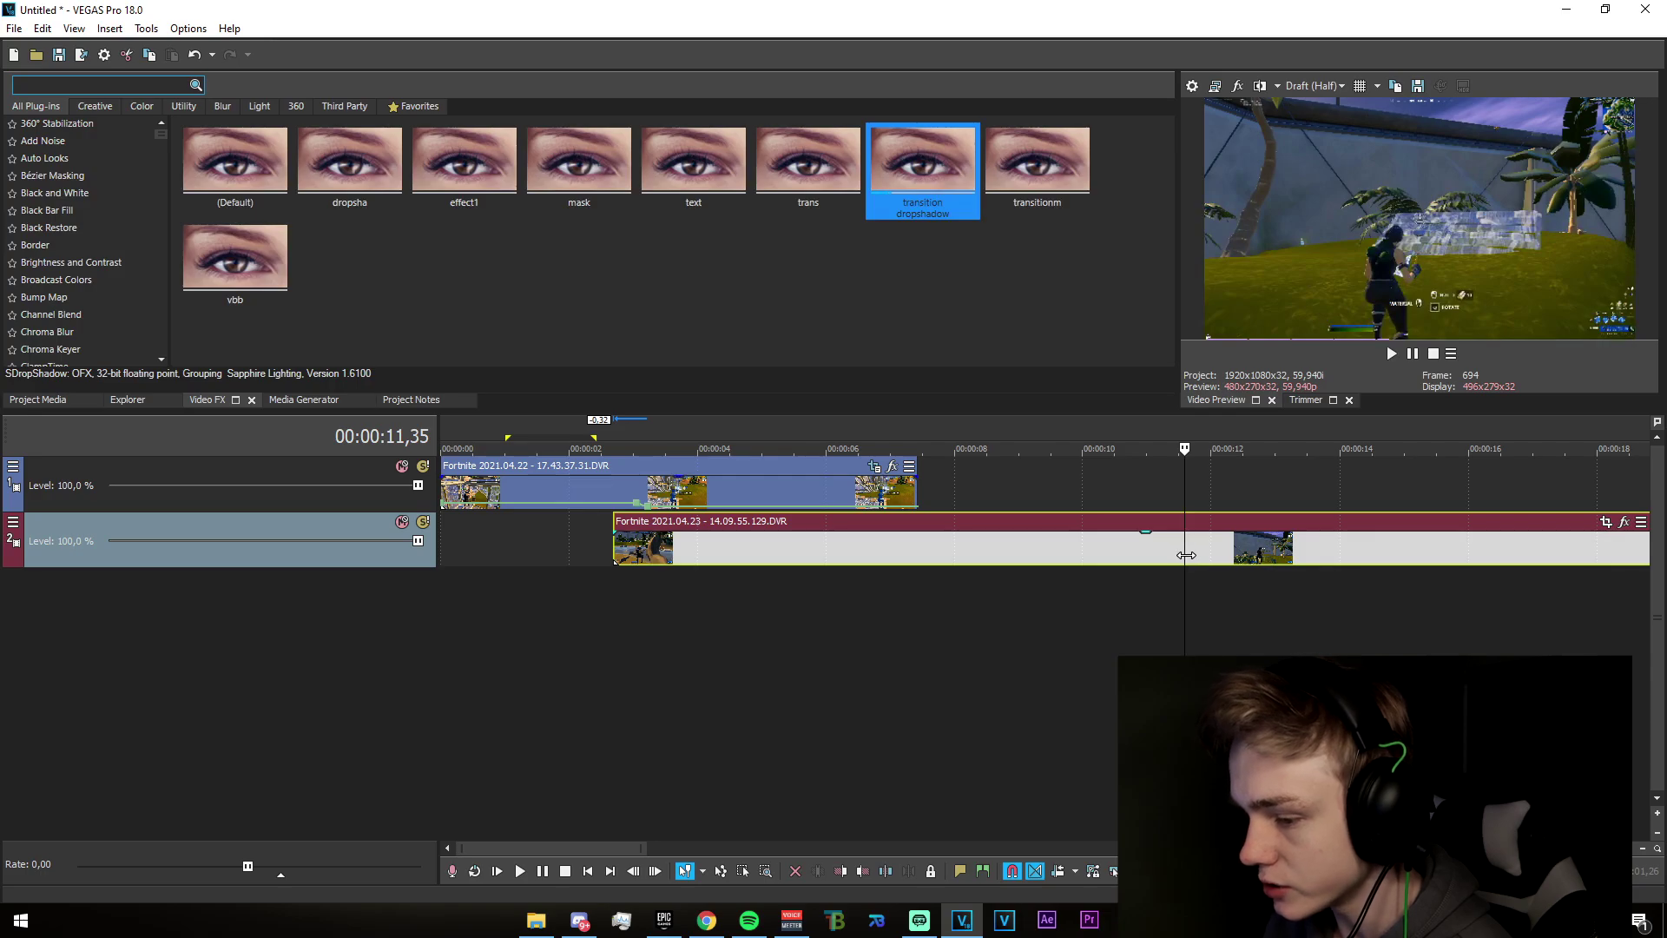
left_click_drag(614, 556, 647, 556)
left_click(648, 646)
scroll(693, 668, "up", 5)
scroll(1047, 661, "up", 3)
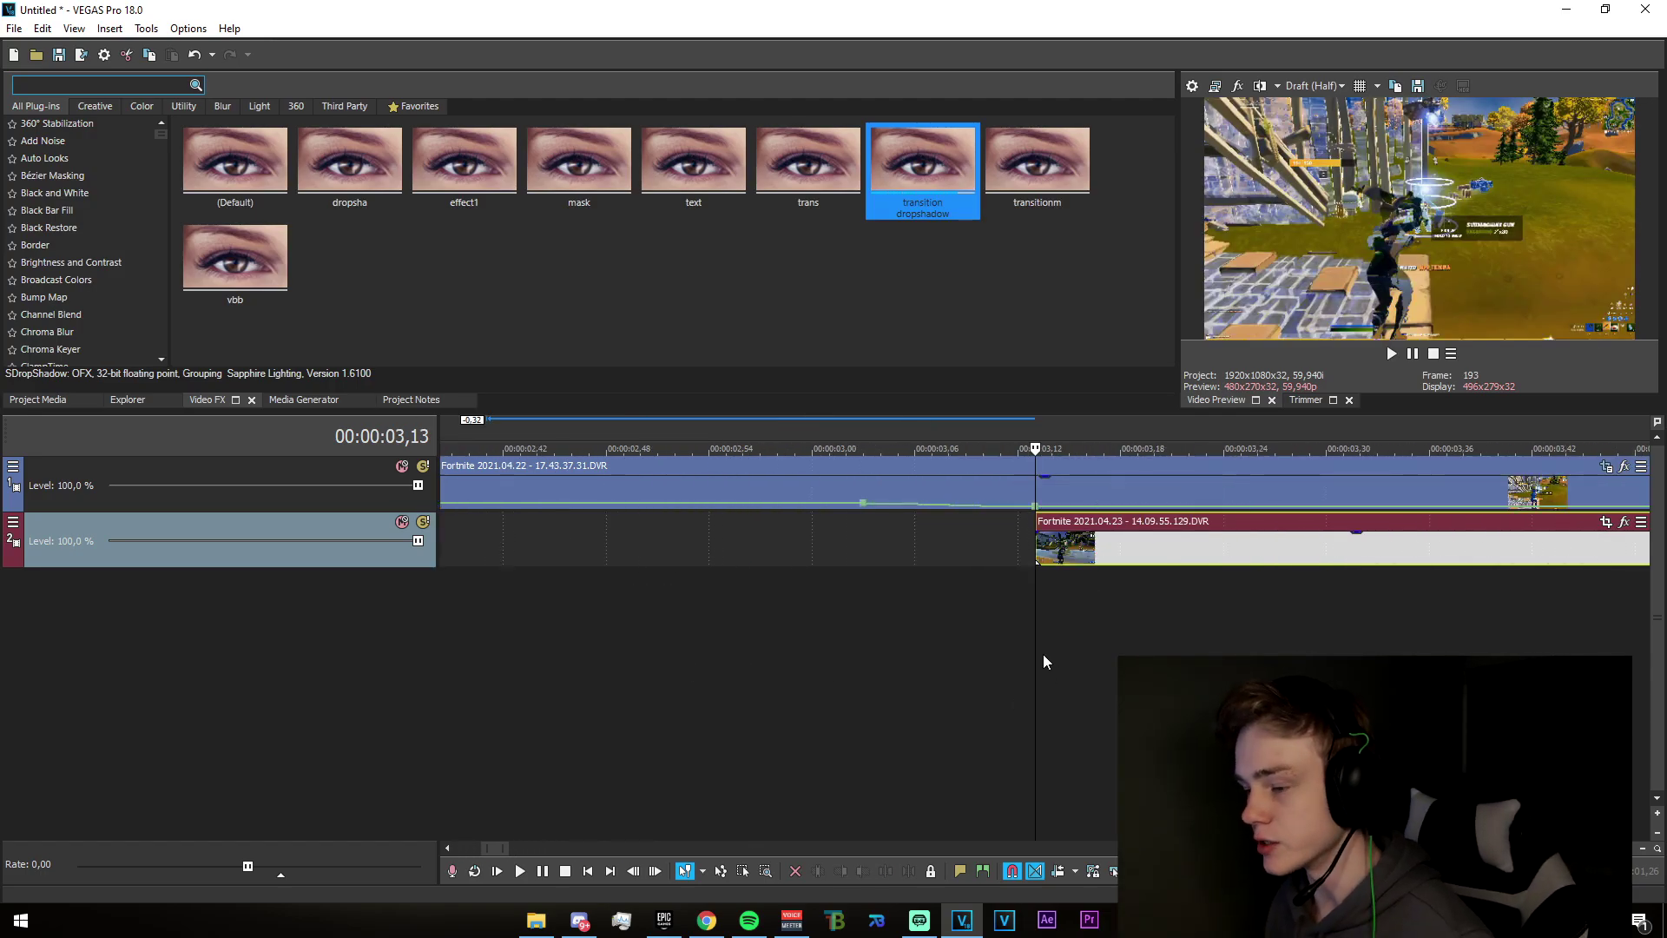
scroll(1012, 623, "down", 4)
scroll(1046, 627, "down", 1)
left_click_drag(994, 626, 1031, 617)
left_click(1049, 696)
scroll(1052, 695, "down", 3)
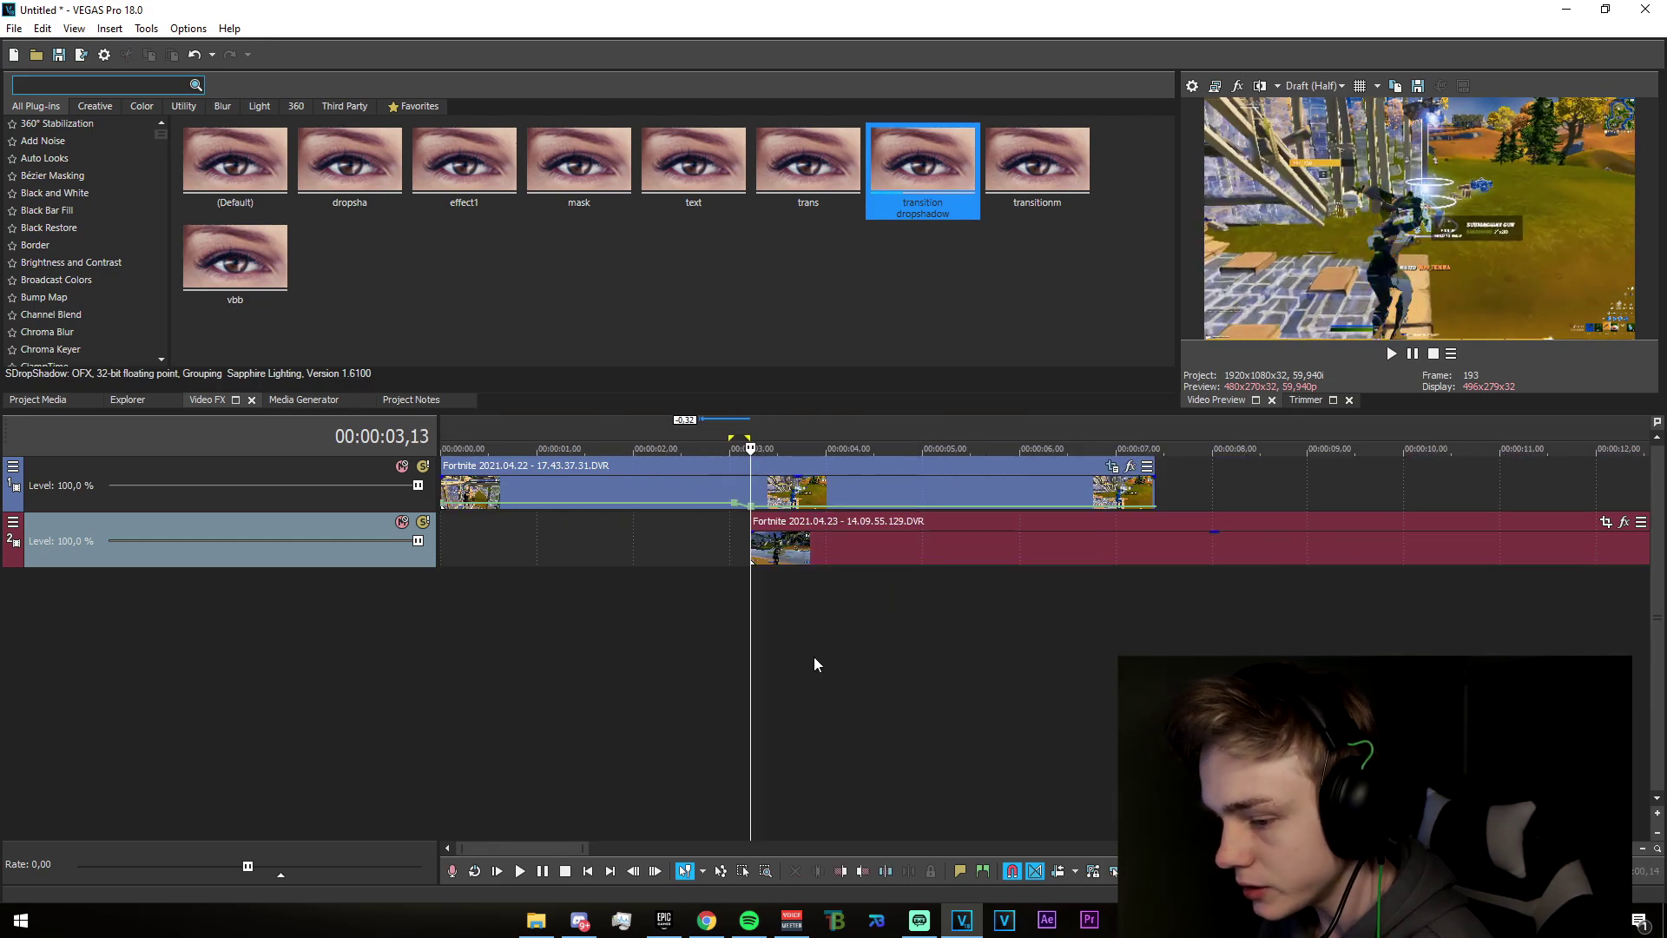
- Insert four empty video tracks above the two clips
right_click(759, 646)
left_click(811, 703)
double_click(842, 731)
right_click(852, 743)
left_click(877, 791)
right_click(877, 763)
left_click(920, 814)
right_click(869, 679)
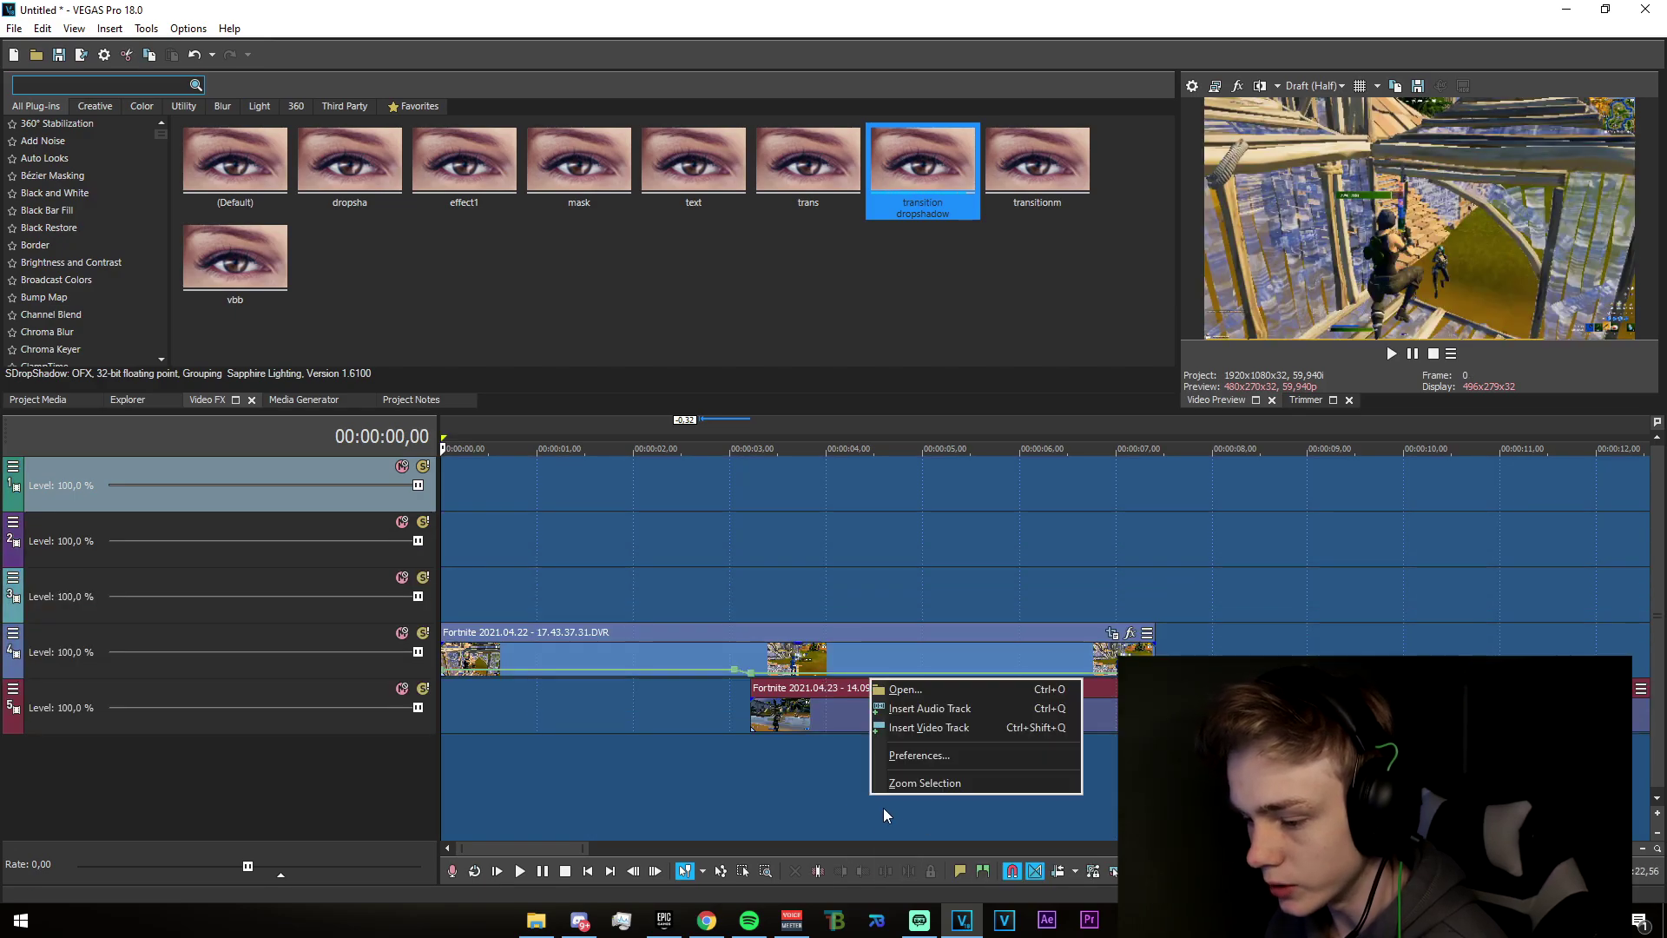
left_click(905, 738)
left_click(792, 582)
scroll(816, 647, "up", 2)
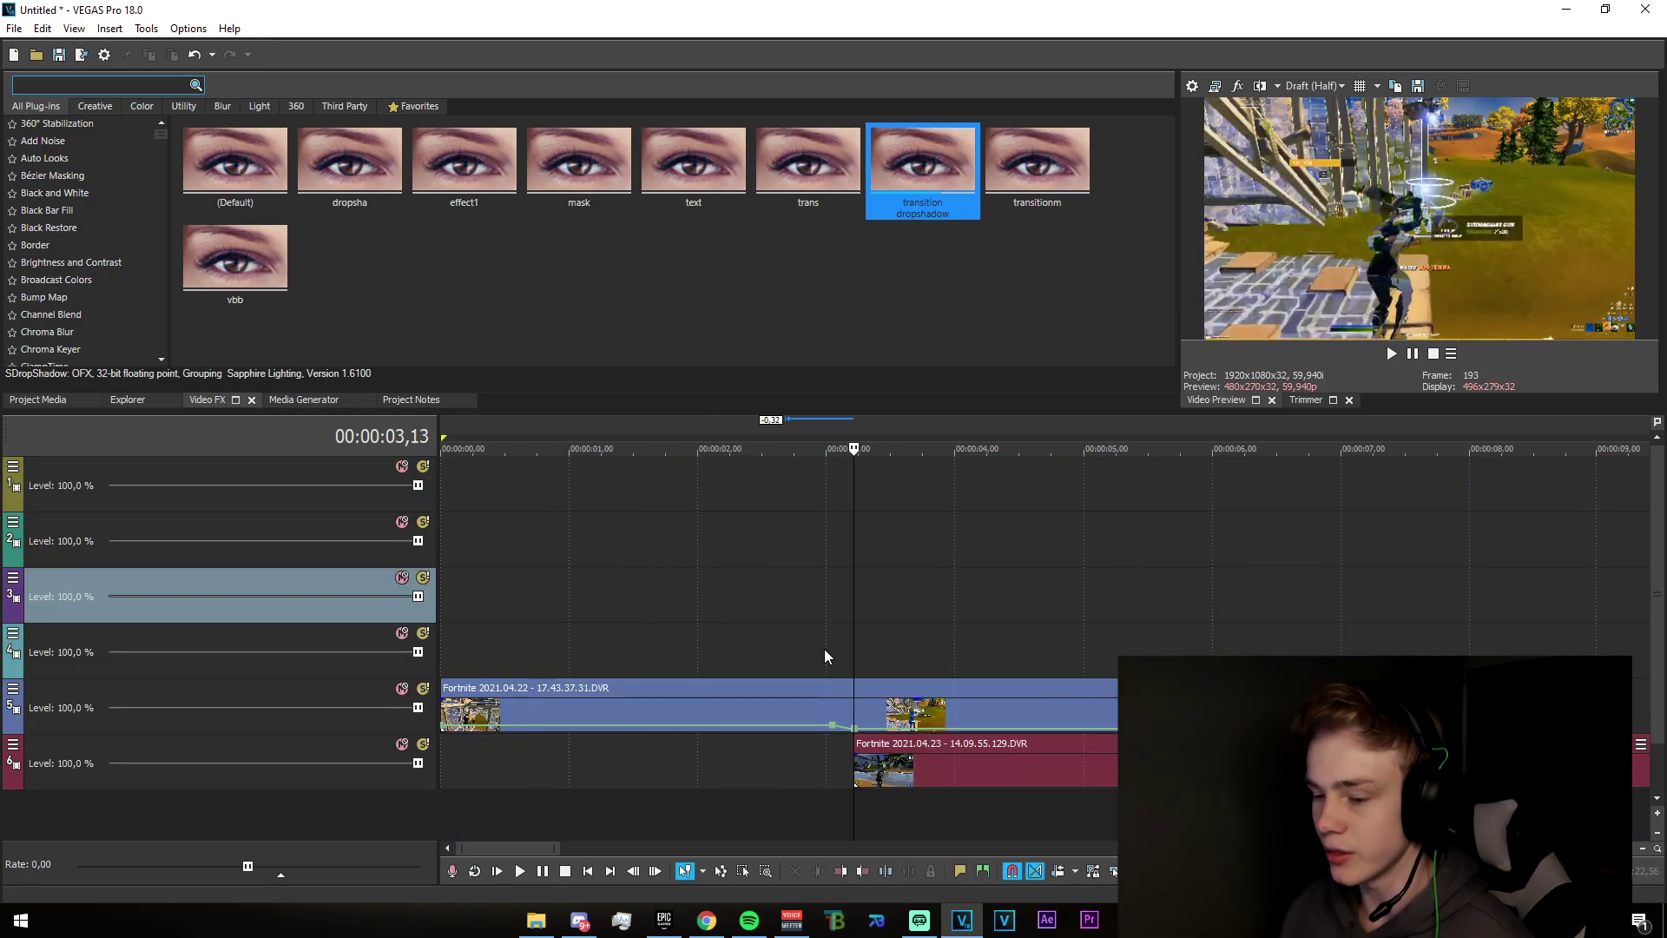
- Undo the last video track insertion and insert an empty video track again
key("ctrl+z")
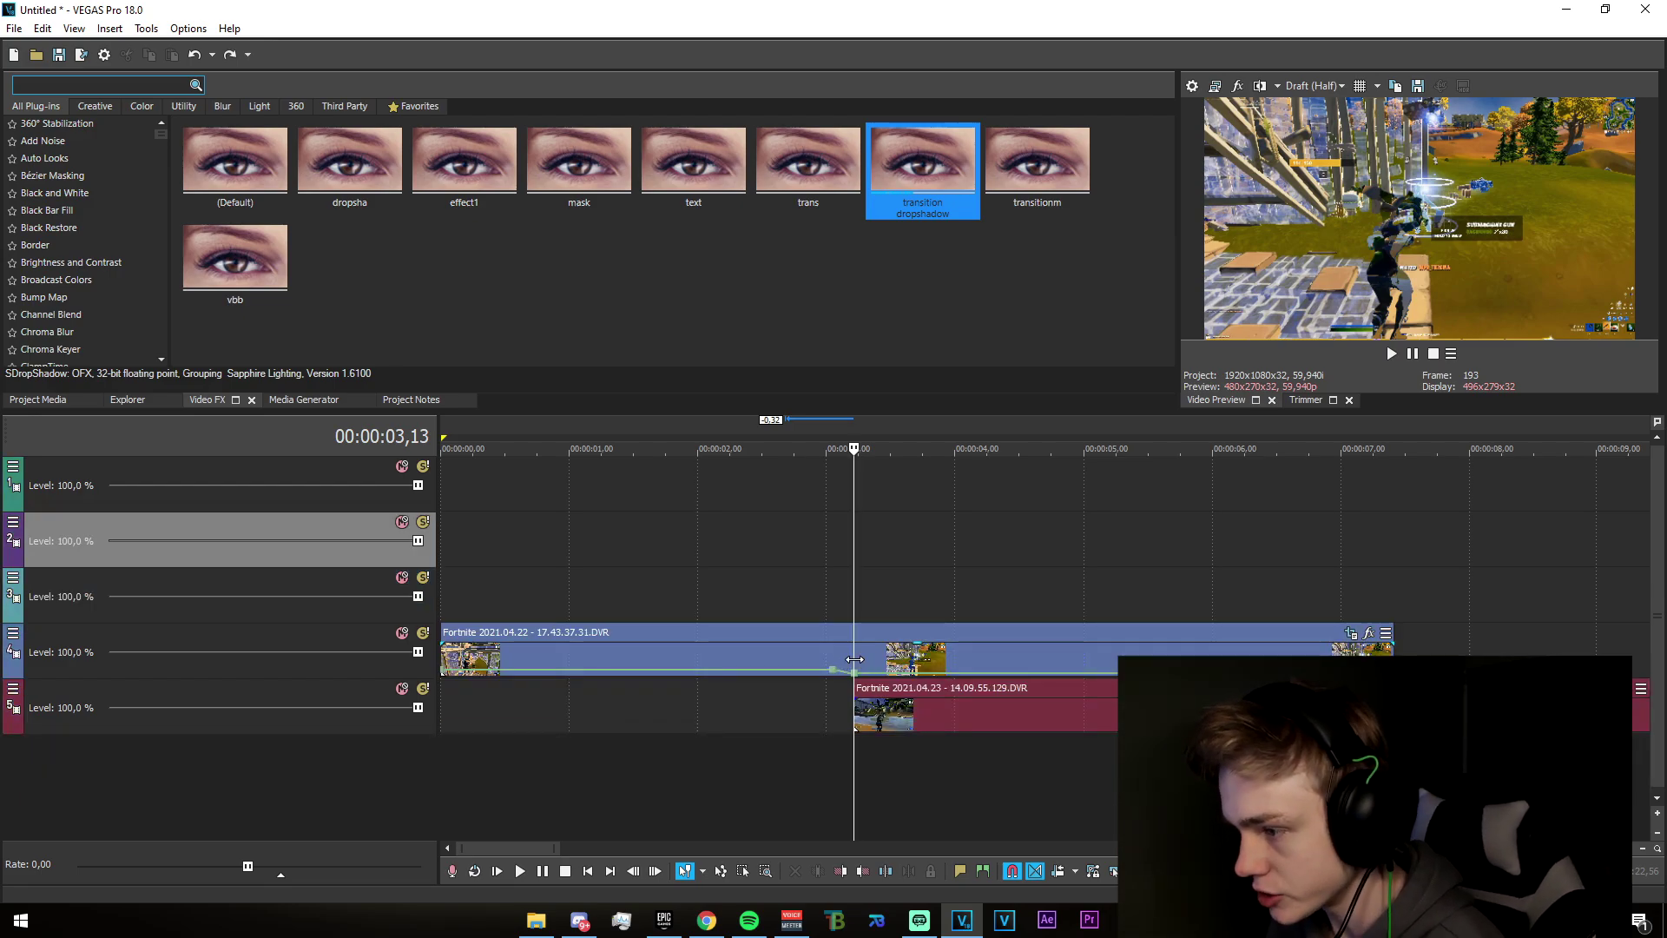
scroll(936, 627, "up", 1)
left_click_drag(874, 608, 1009, 595)
right_click(1037, 790)
left_click(1081, 831)
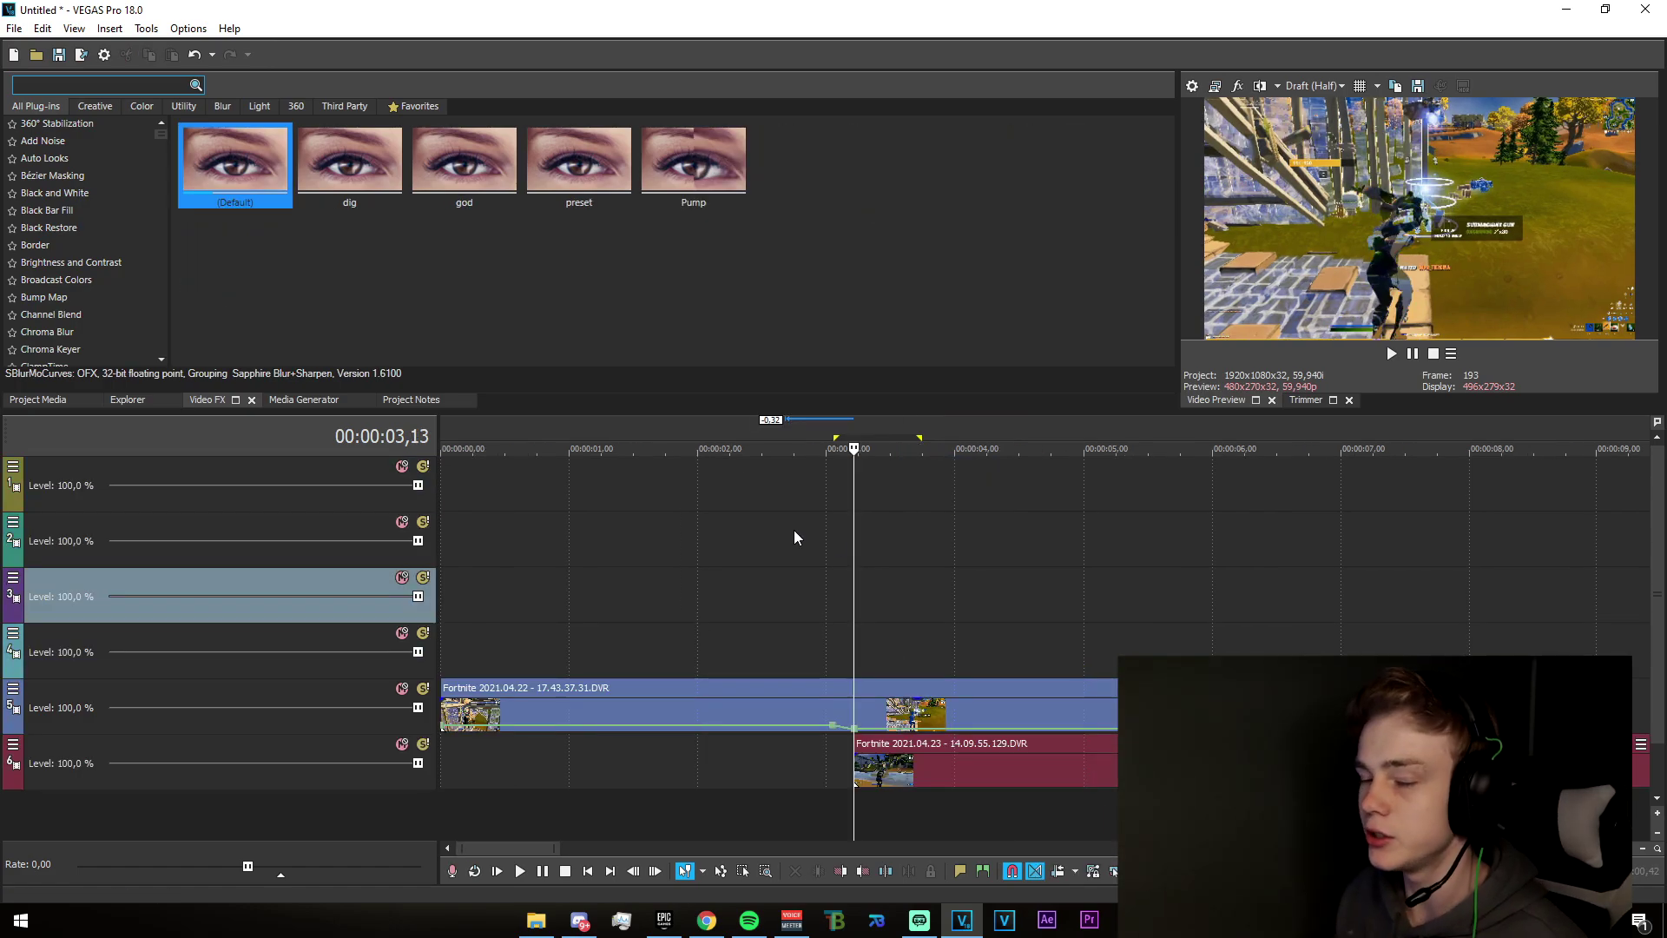
- Find the S_BlurMoCurves effect and apply its default preset to the masked clip
left_click(95, 84)
type("blurmo")
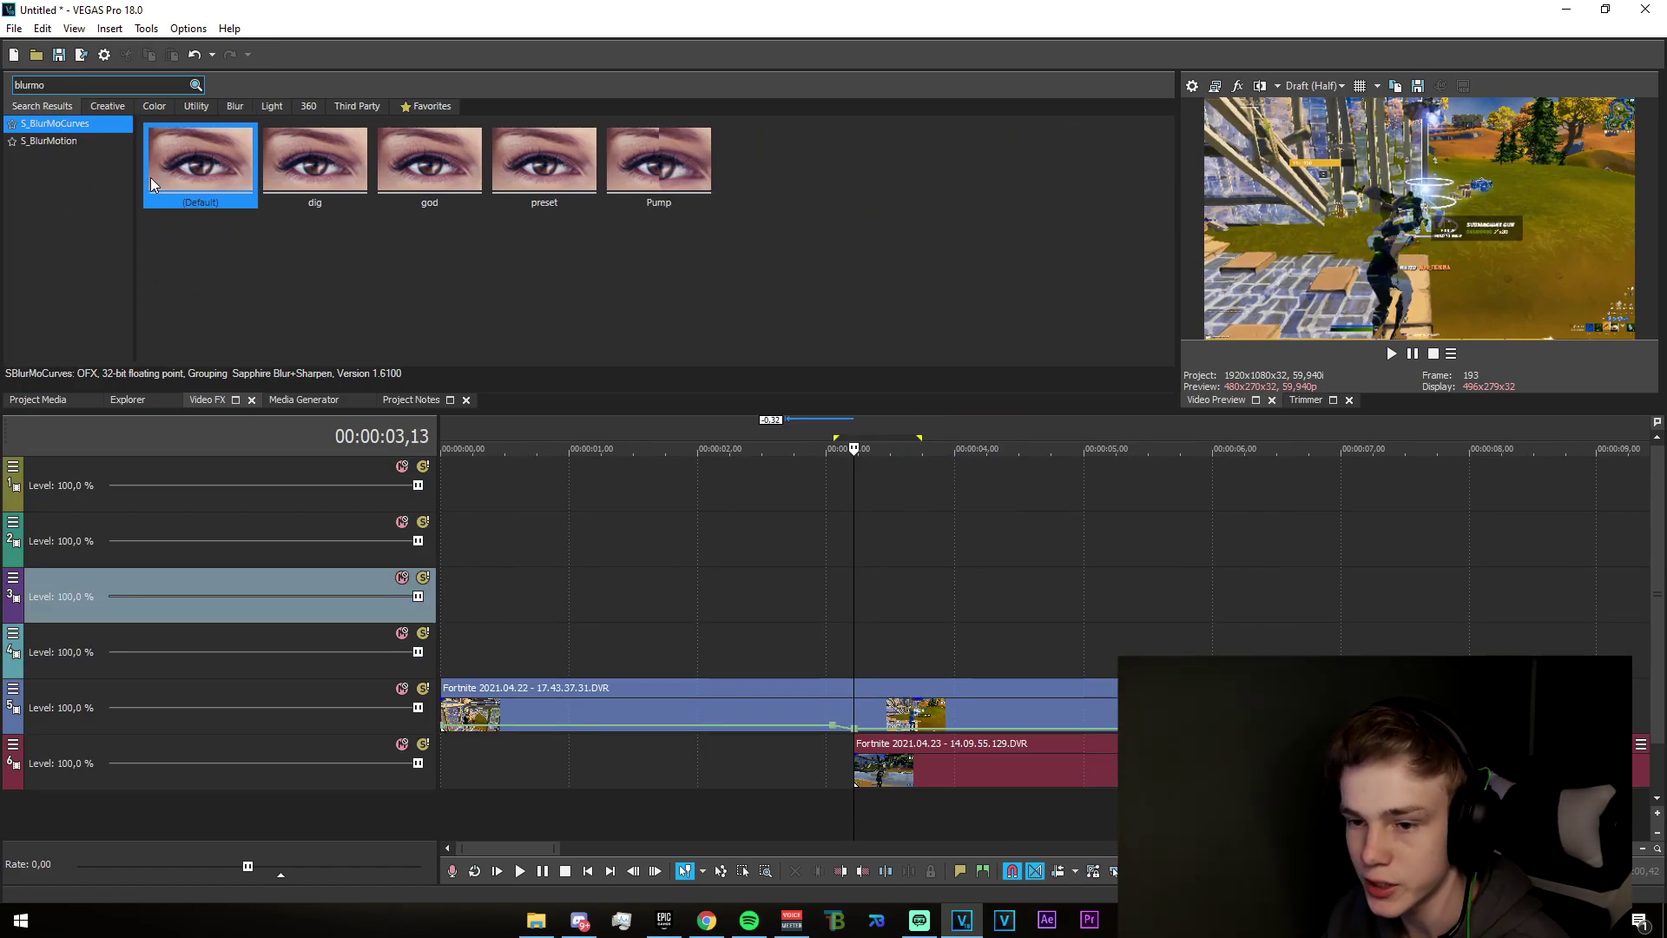
left_click_drag(872, 705, 871, 705)
scroll(955, 660, "up", 3)
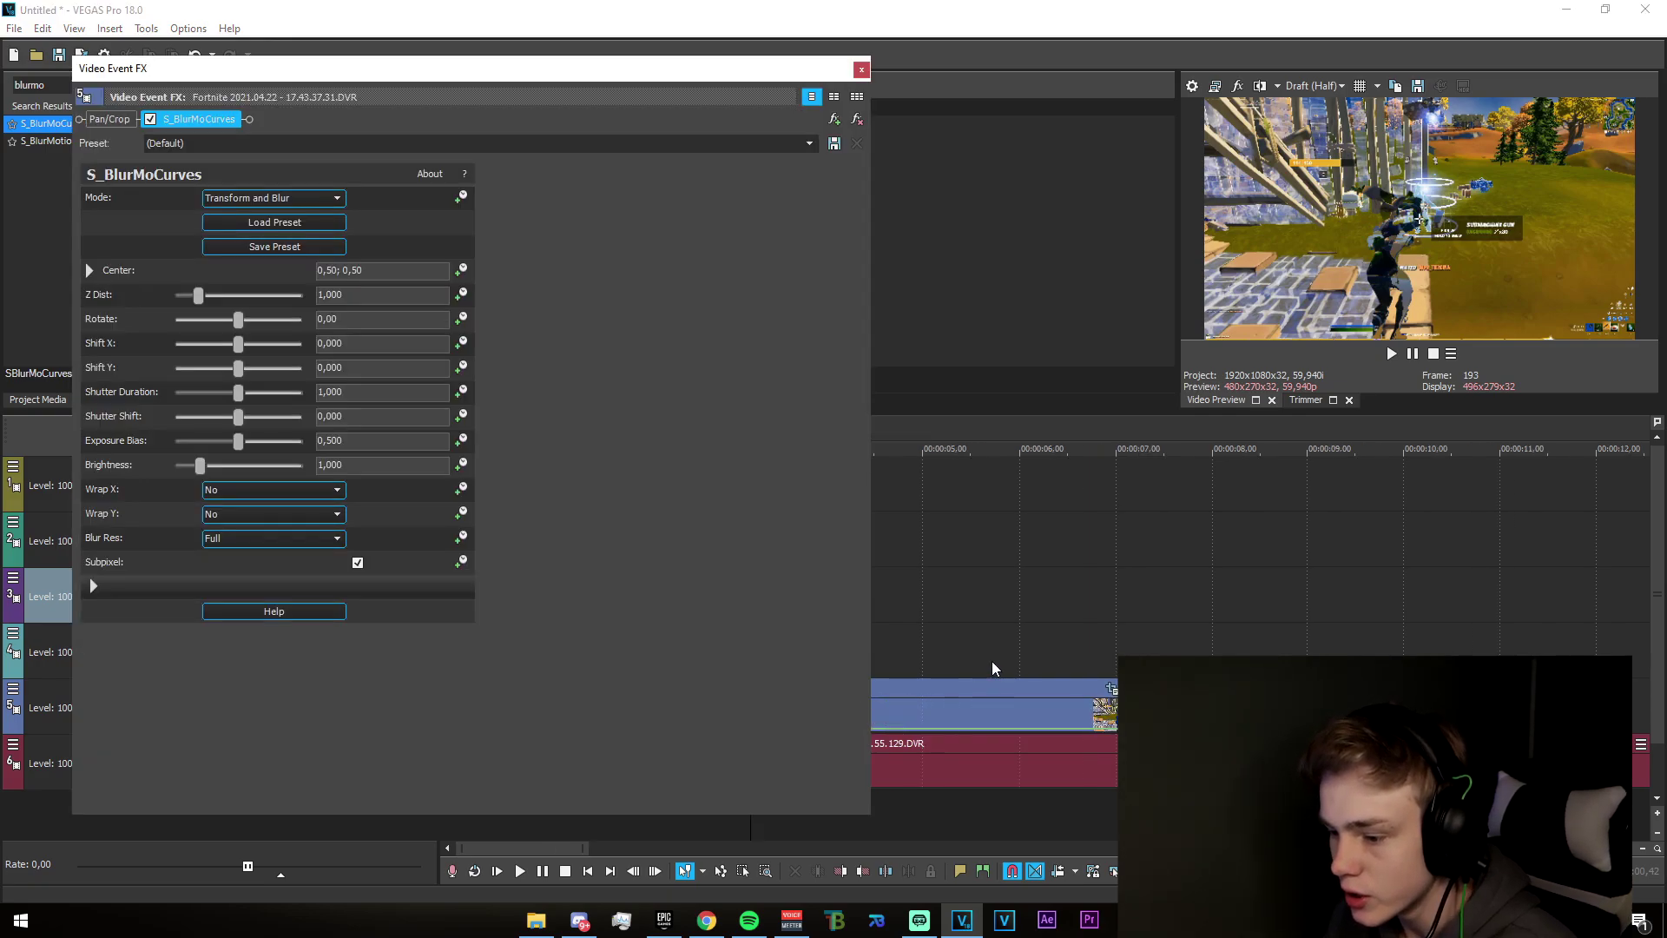
- Enable animation for Z Dist, Rotate, Shift X and Shift Y, and add a keyframe at 00:00:03,03
left_click(947, 686)
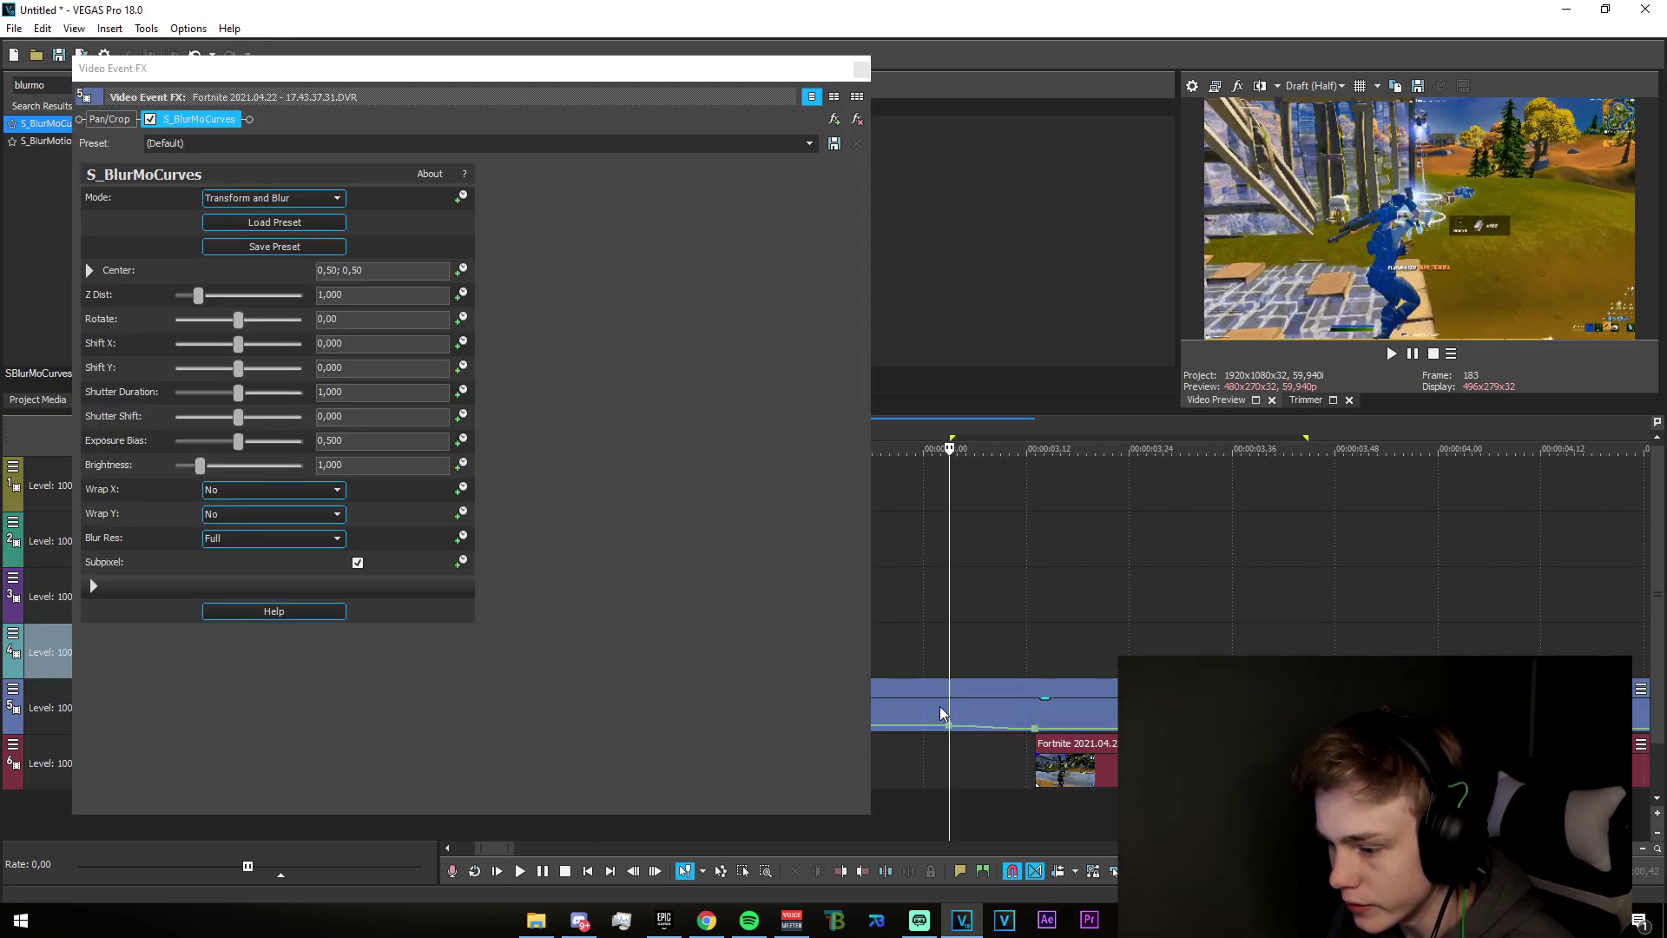
left_click(946, 714)
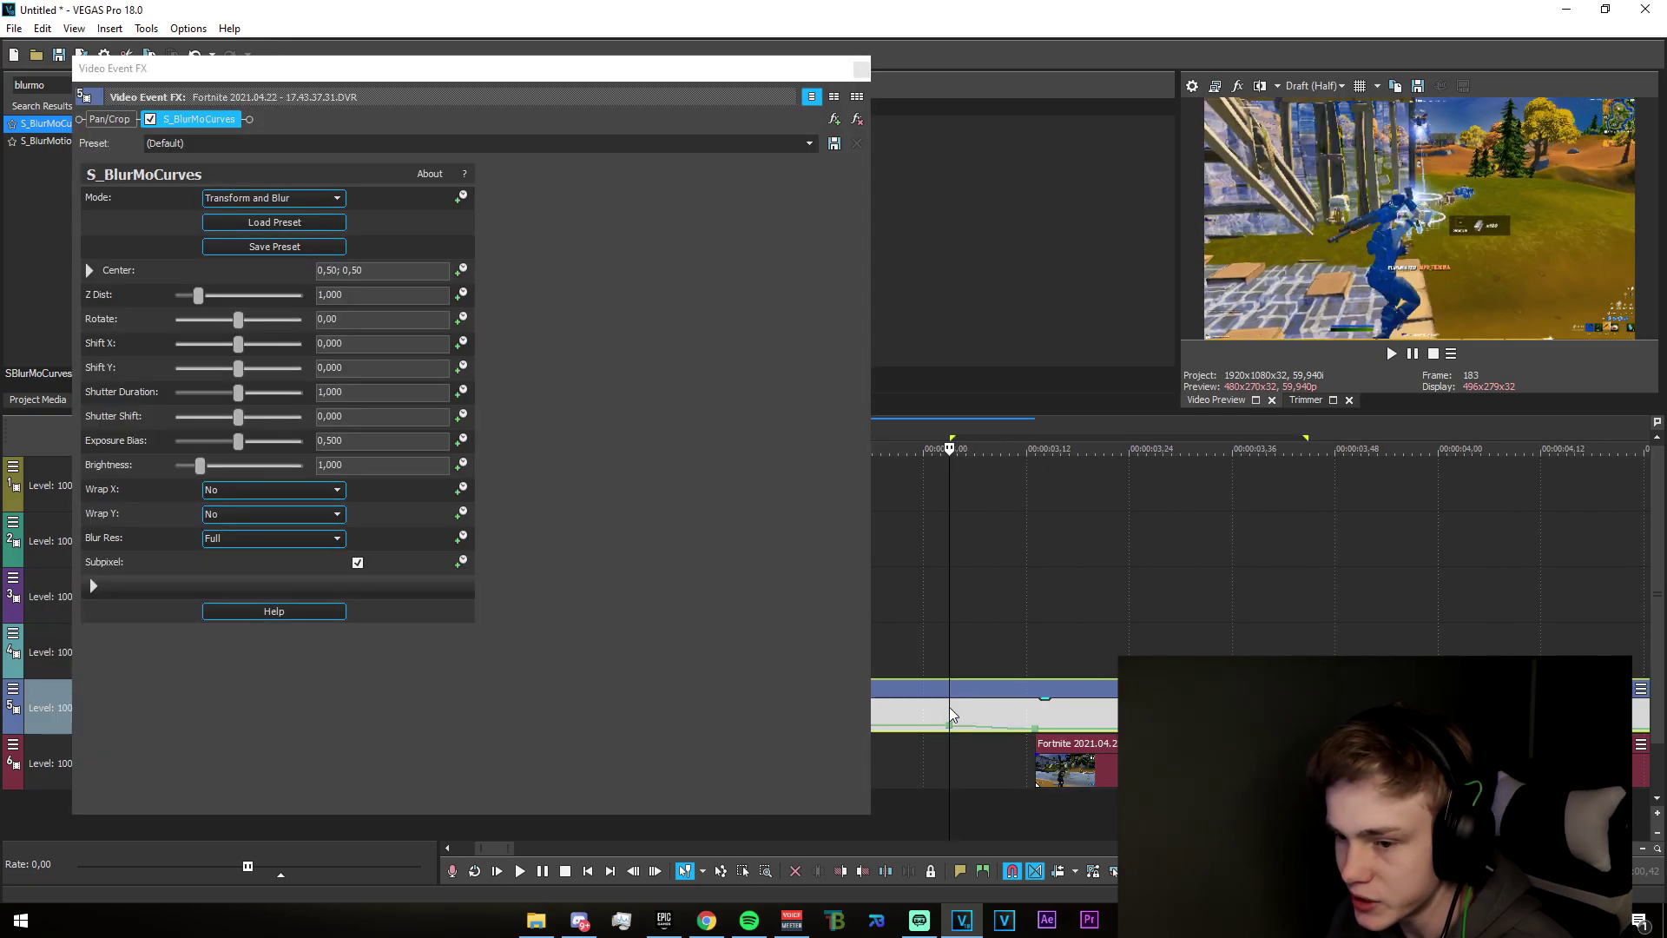
left_click(461, 295)
left_click(461, 320)
left_click(461, 344)
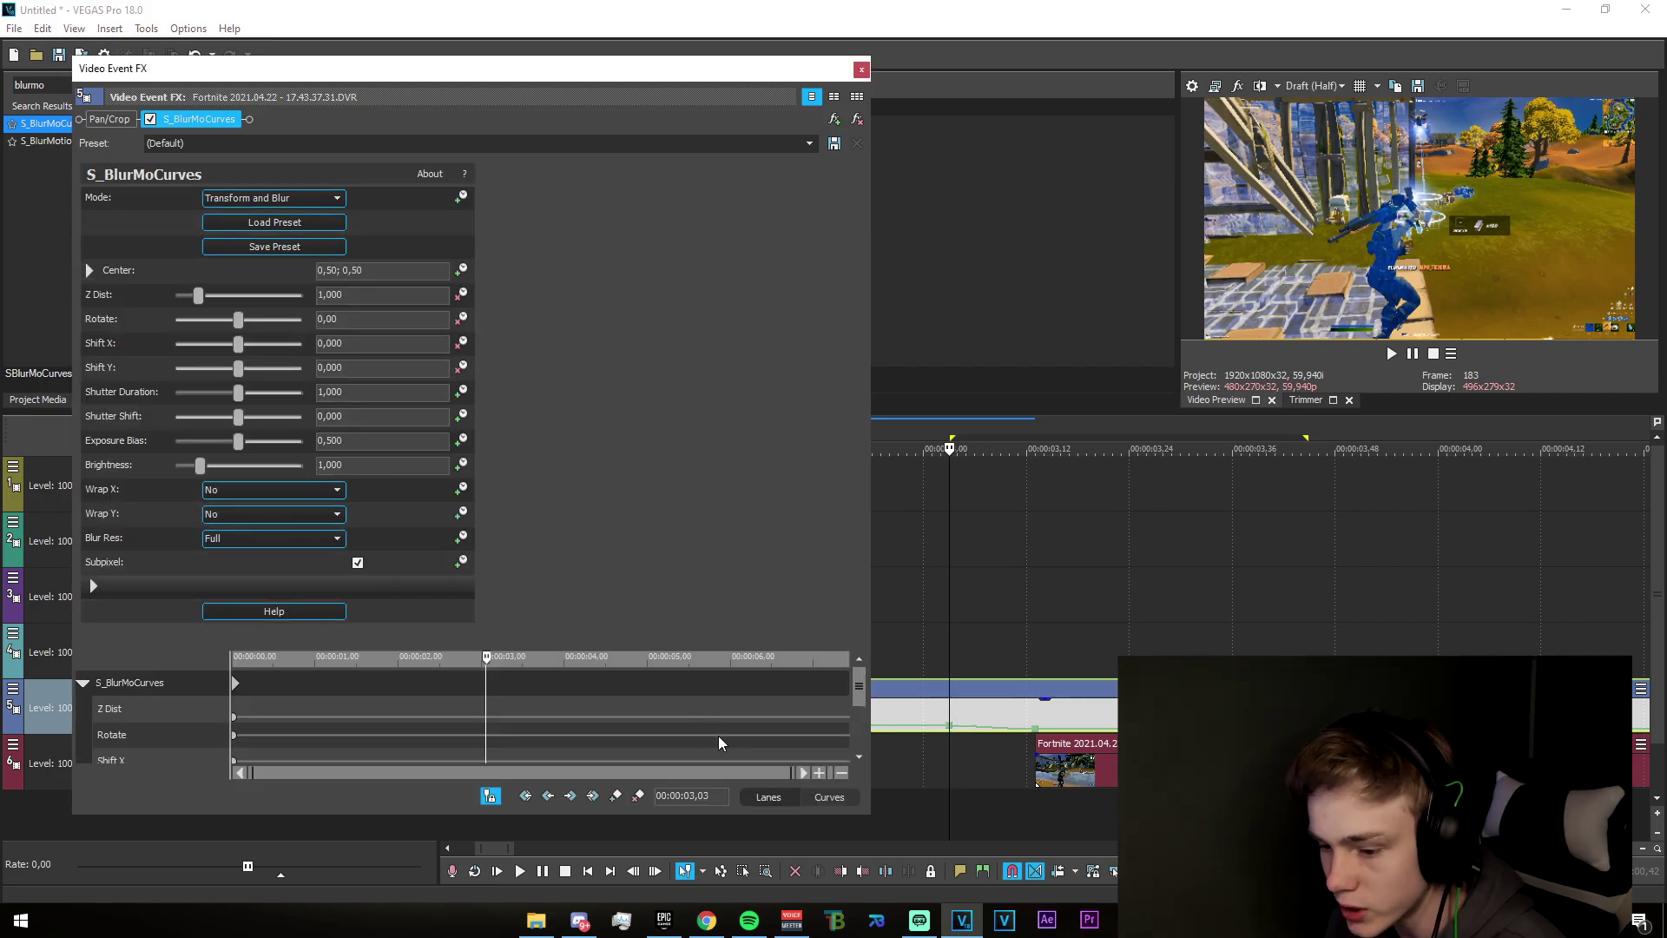
left_click(620, 796)
scroll(1003, 740, "down", 1)
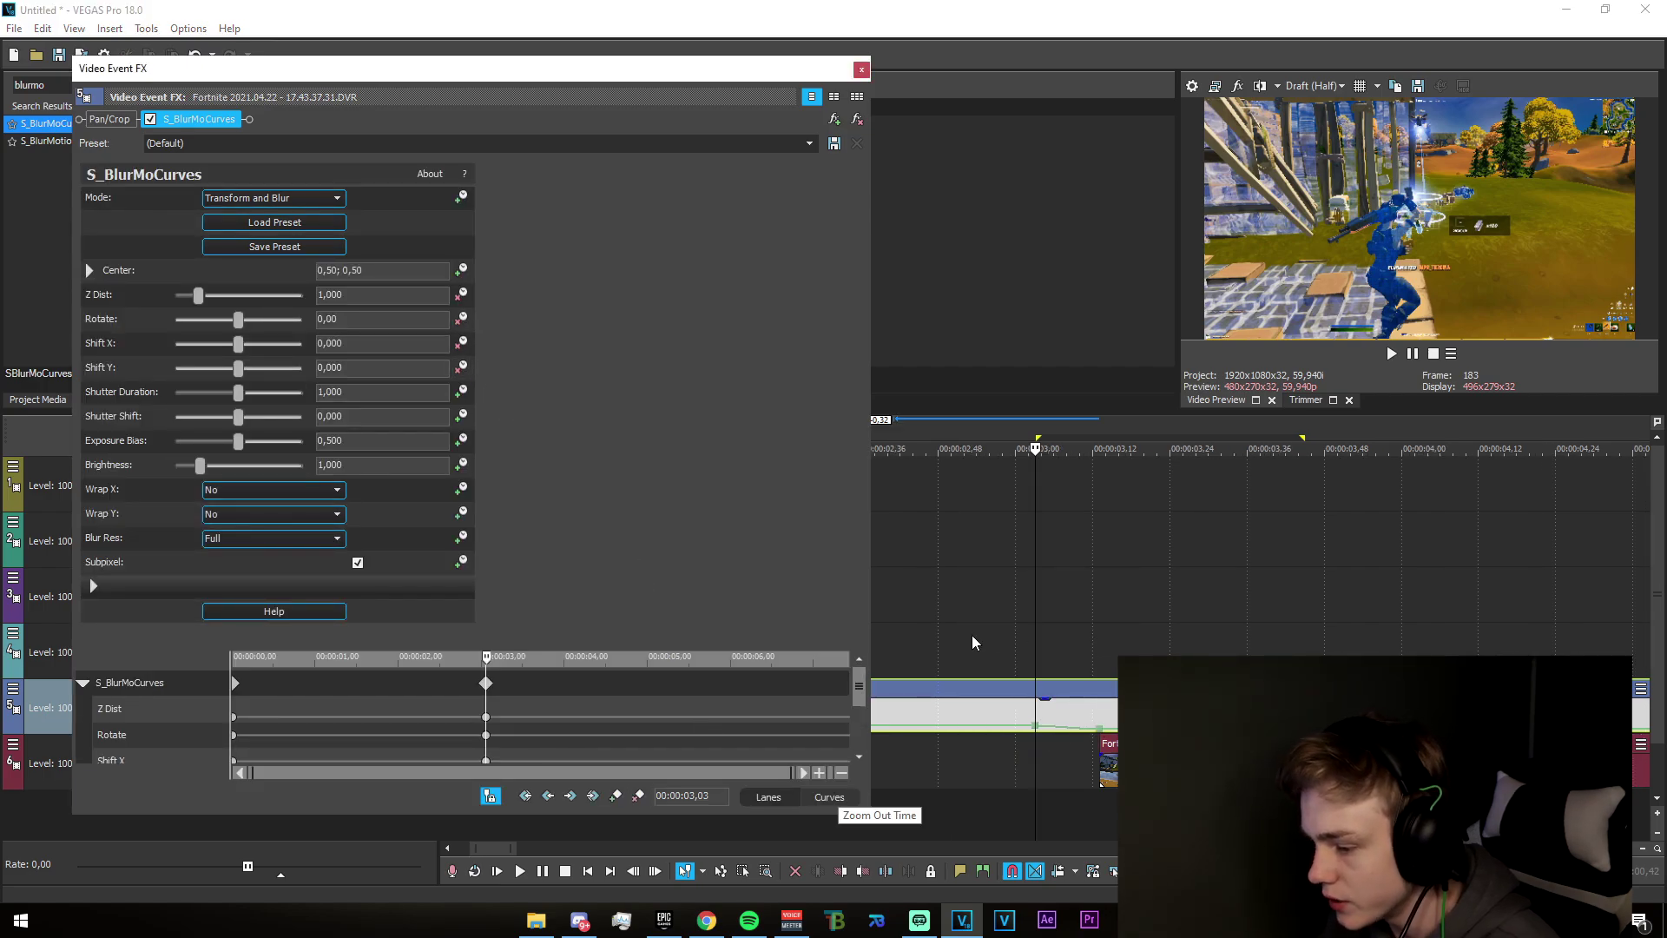
- Set Shift X to 0,071 and Shift Y to 0,126 at 00:00:03,54
left_click(1031, 653)
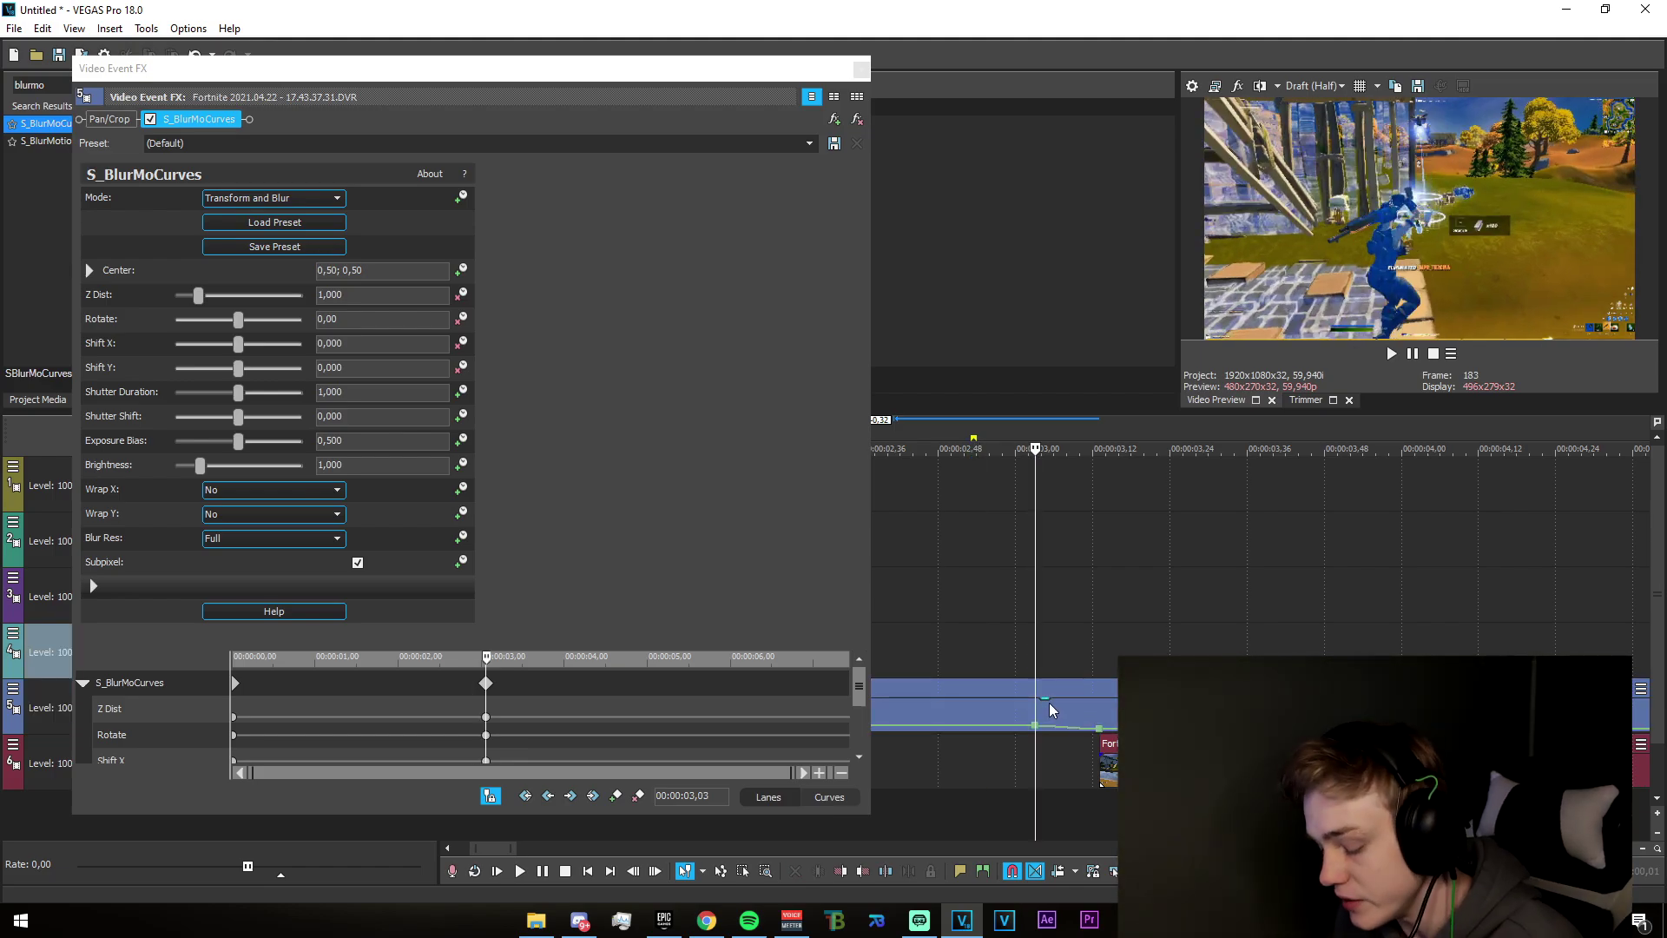
left_click_drag(1223, 615, 1362, 649)
left_click(1035, 636)
left_click(971, 633)
key("space")
left_click(1362, 660)
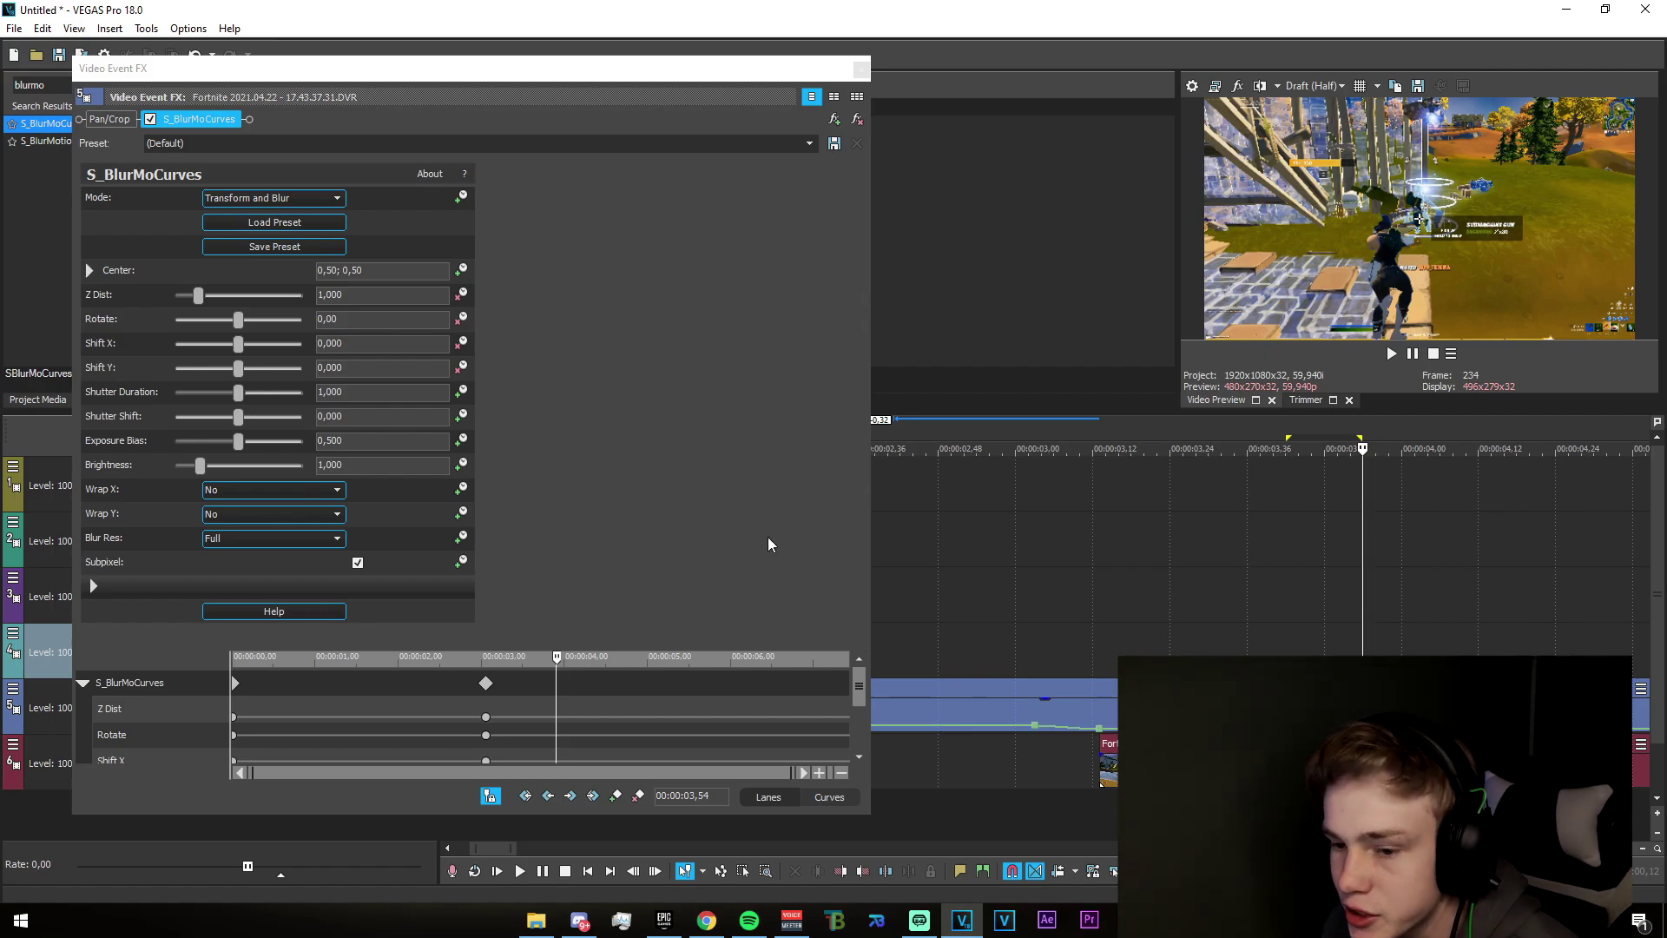
left_click_drag(238, 343, 259, 376)
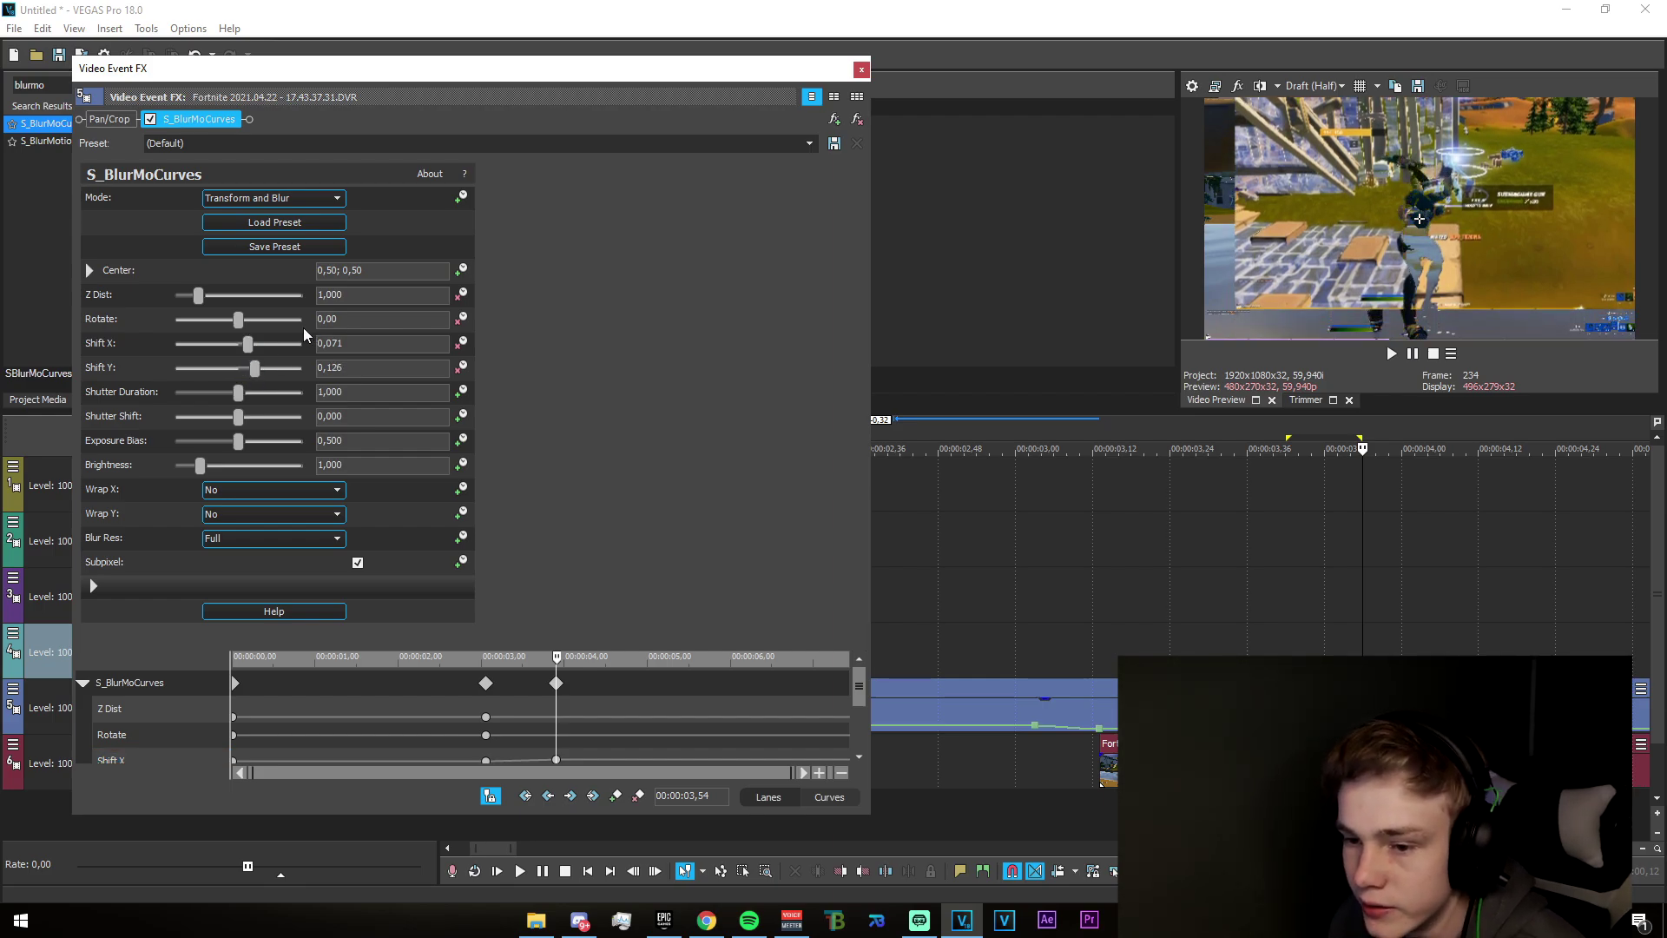
- Set Z Dist to 0,03 and Rotate to 13 at the 00:00:03,54 keyframe
left_click(198, 296)
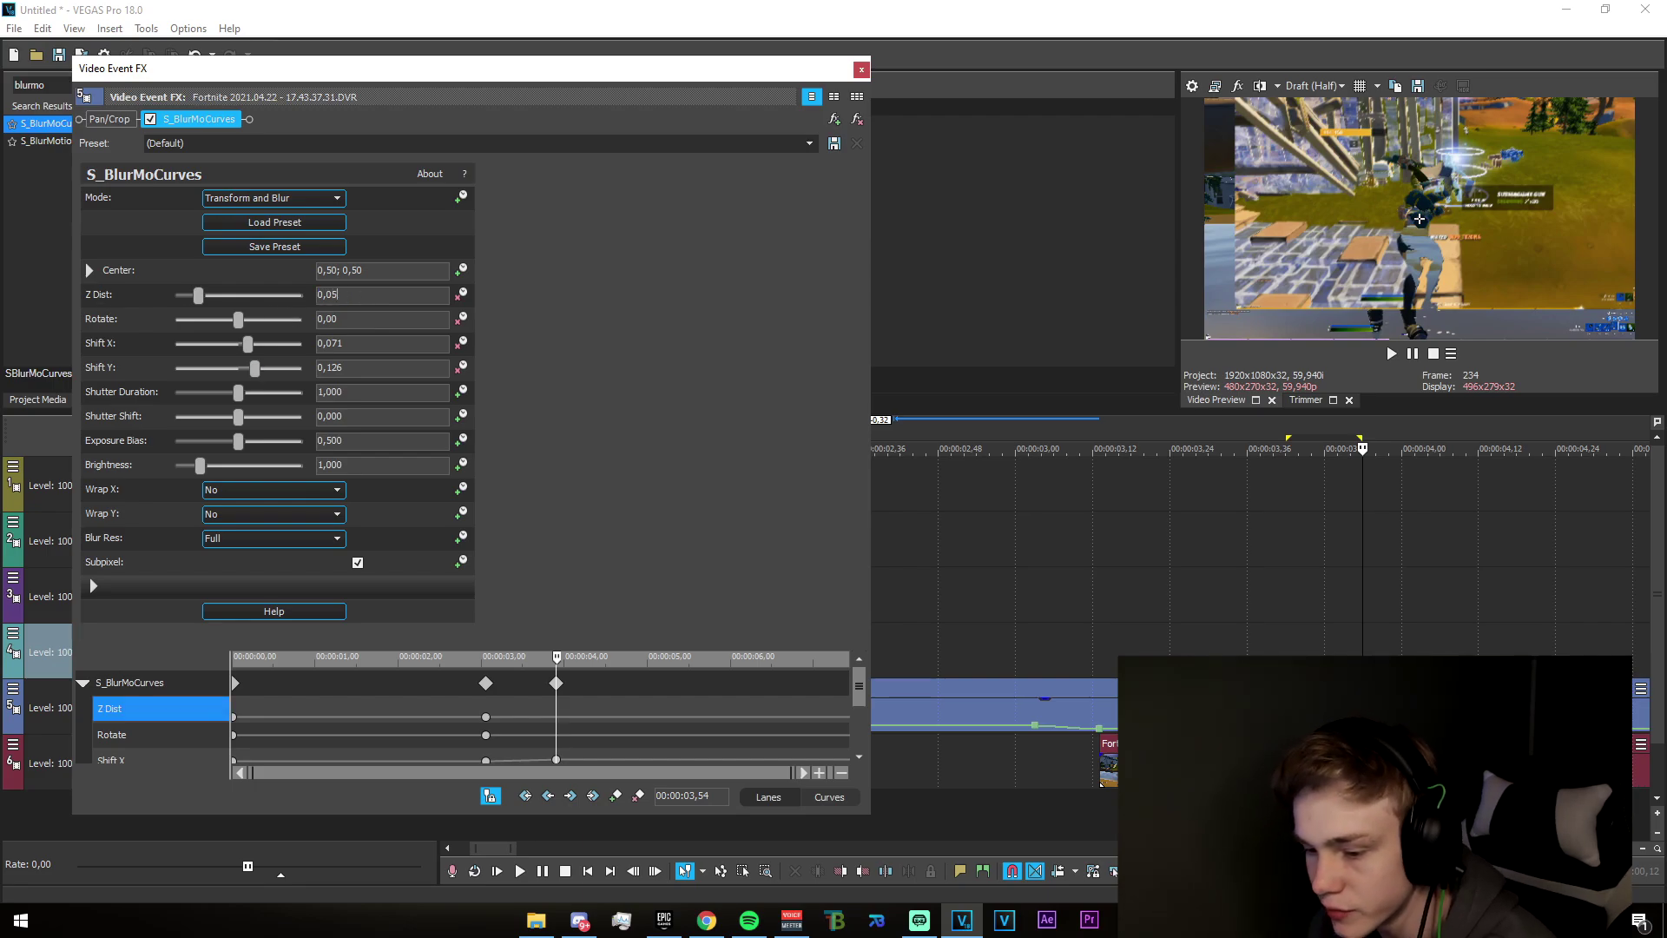
key("Return")
key("Tab")
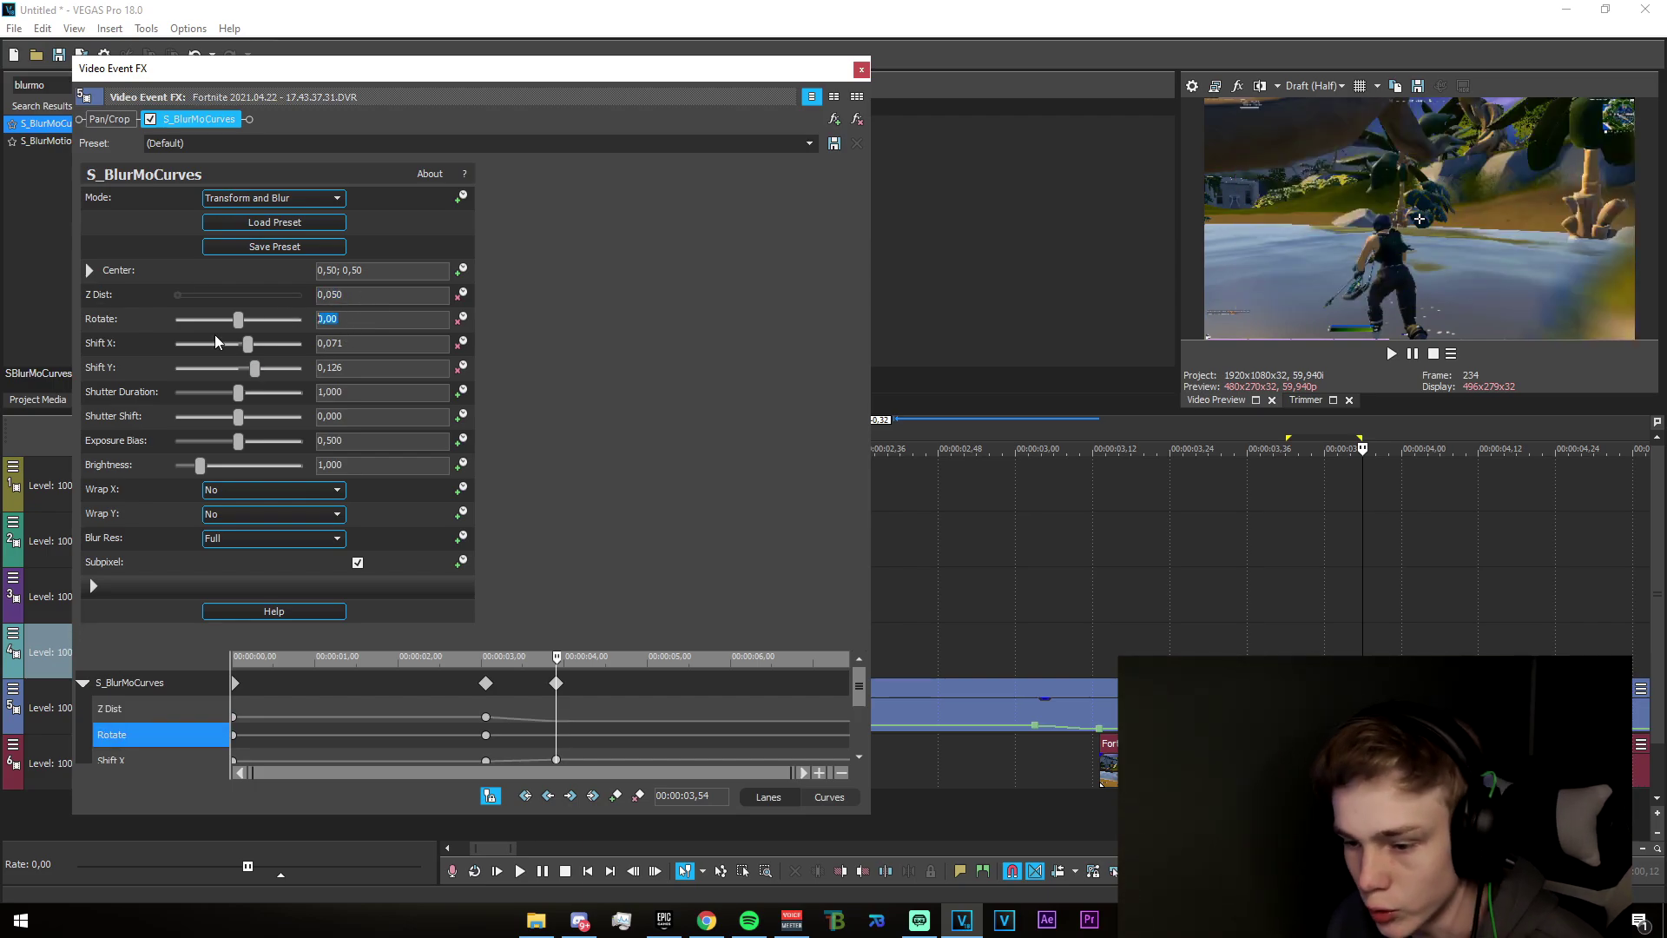
type("13")
key("Return")
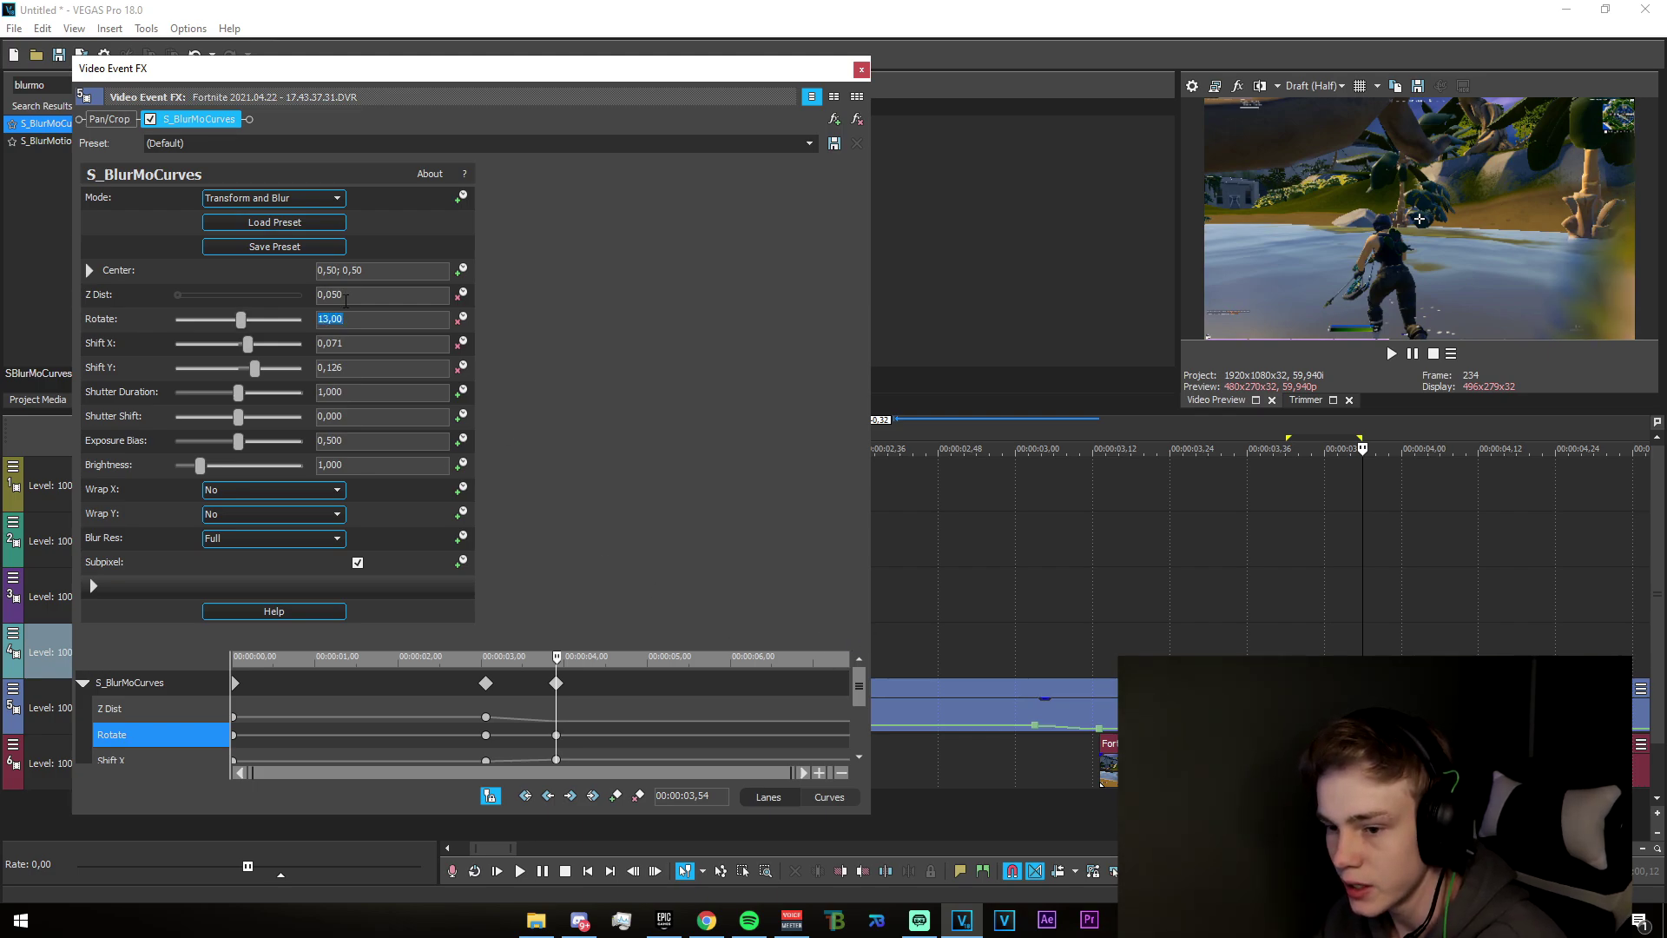
left_click_drag(344, 296, 329, 296)
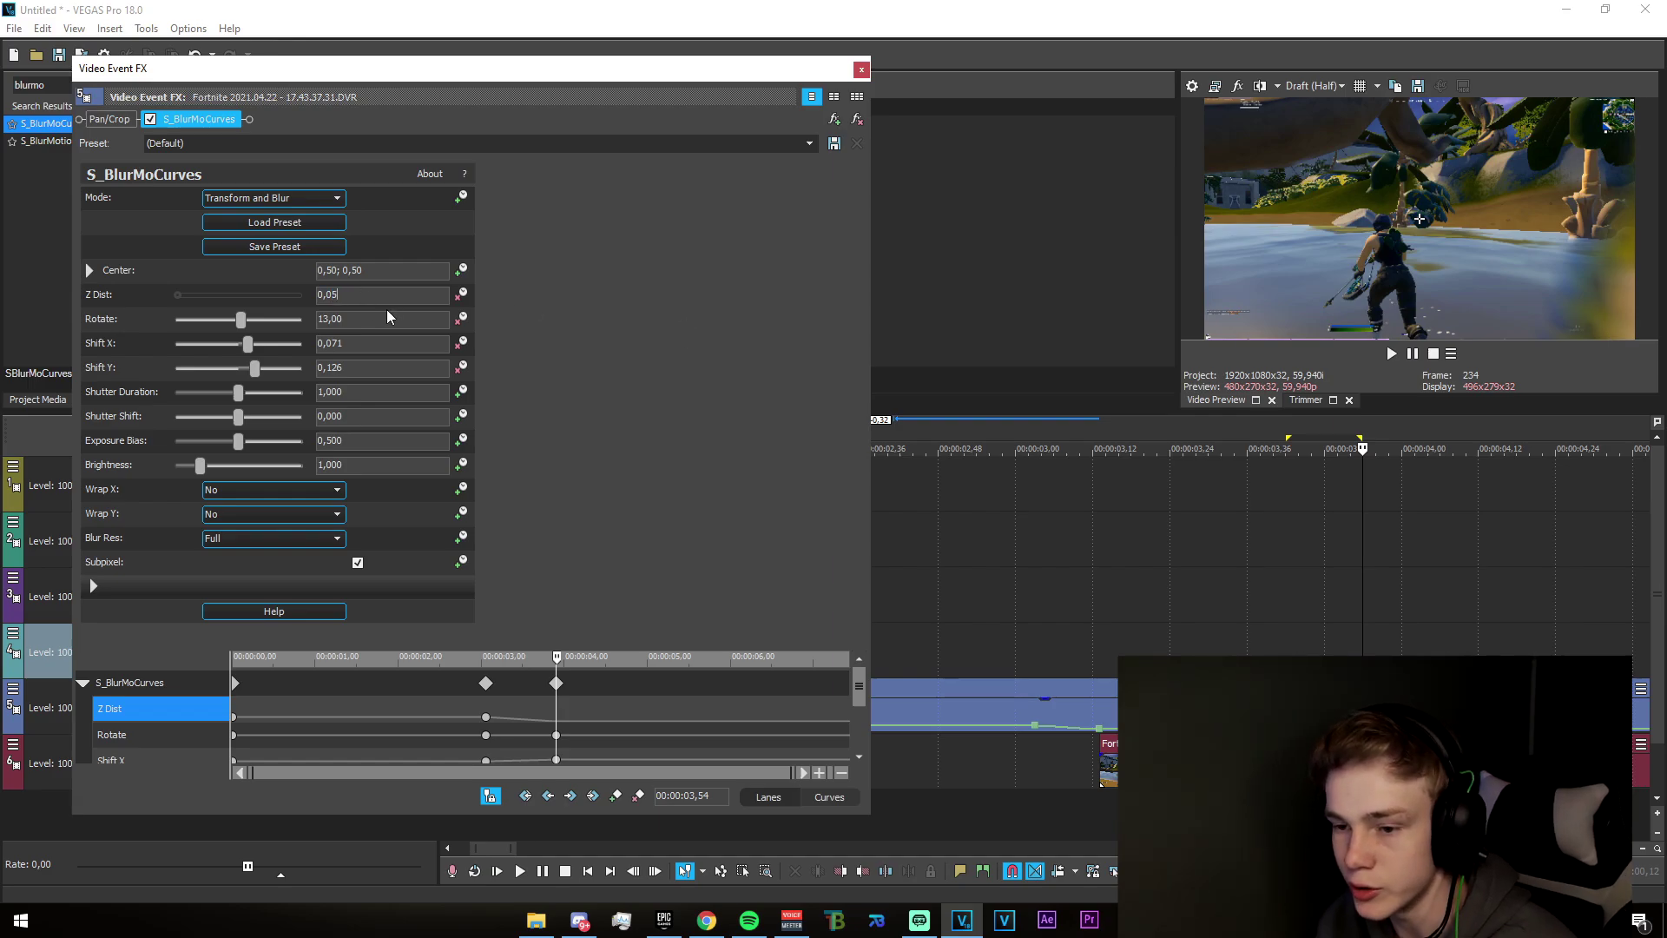
key("Return")
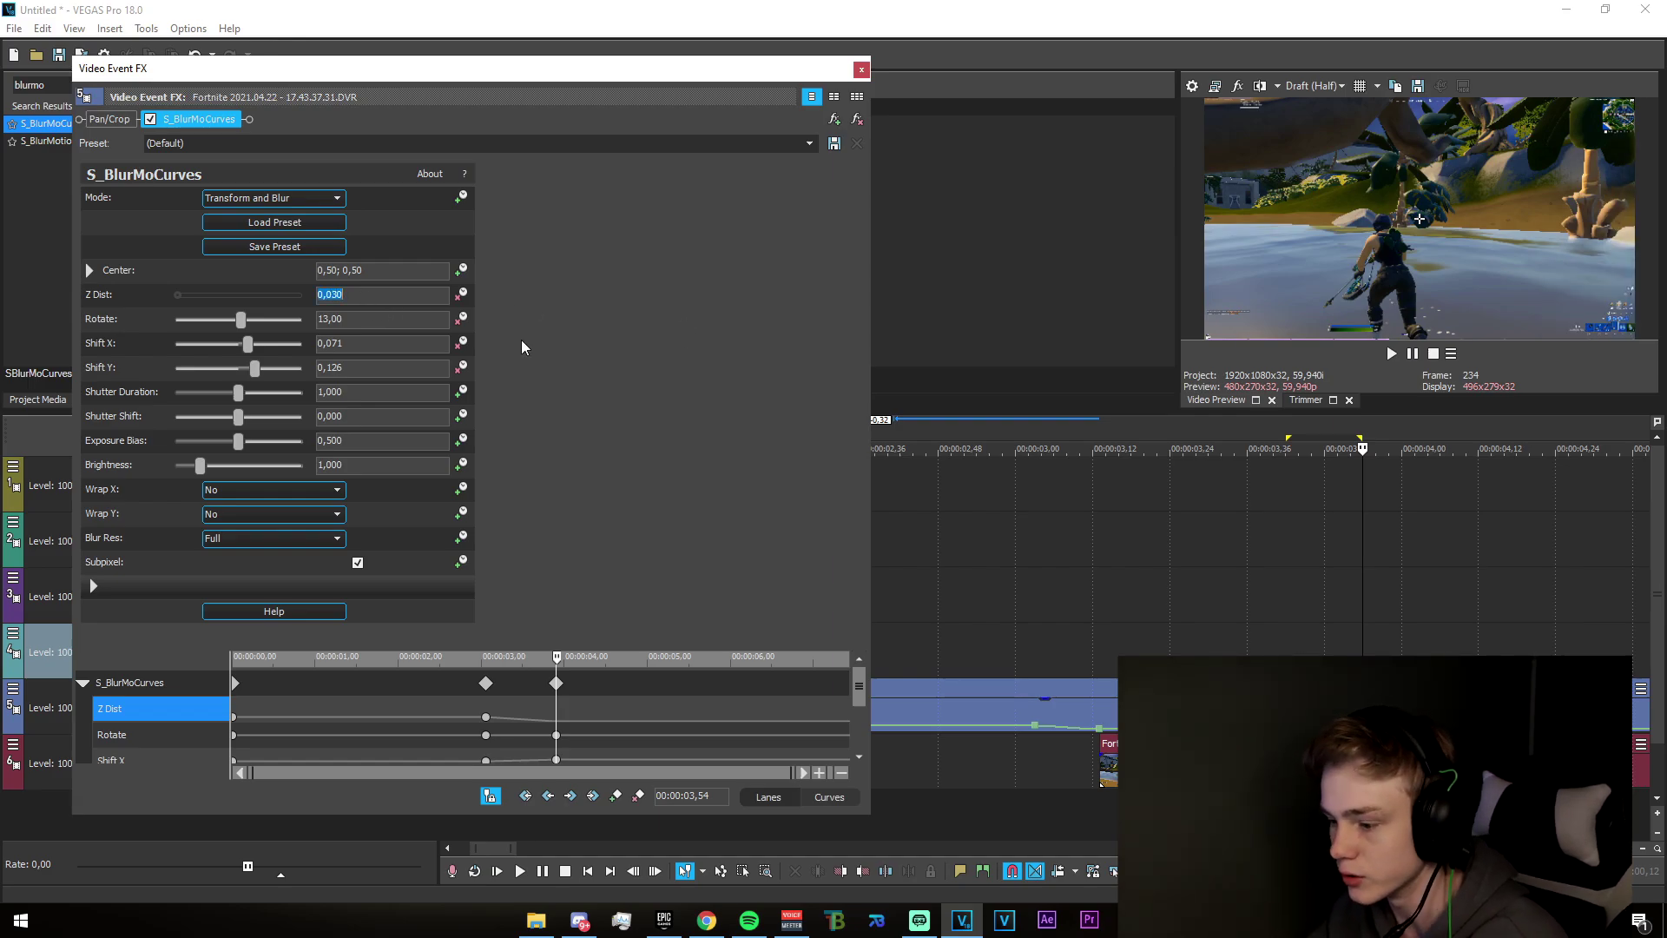
- Play back the section around the first effect keyframe to review the zoom into the lower clip
left_click_drag(1018, 625, 1170, 647)
left_click(964, 643)
left_click(906, 640)
key("space")
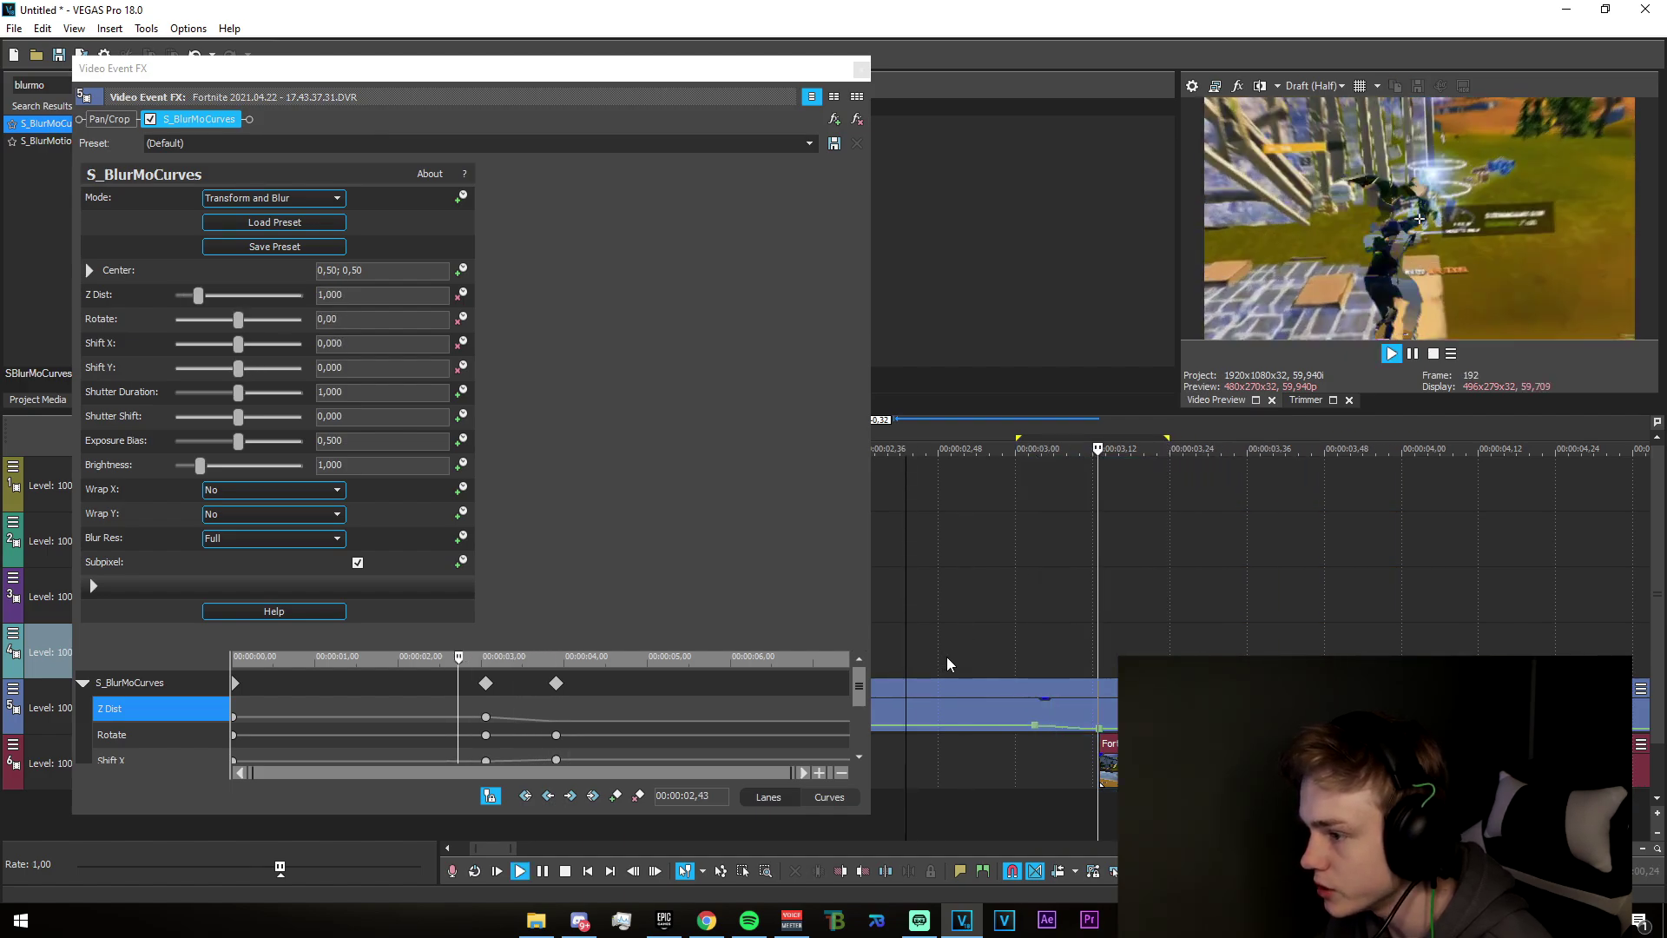
left_click_drag(929, 653, 1035, 655)
left_click(956, 645)
key("space")
- Enlarge the keyframe area and give the Z Dist, Rotate, Shift X and Shift Y keyframes at 00:00:03,03 a slow-starting interpolation
left_click(770, 653)
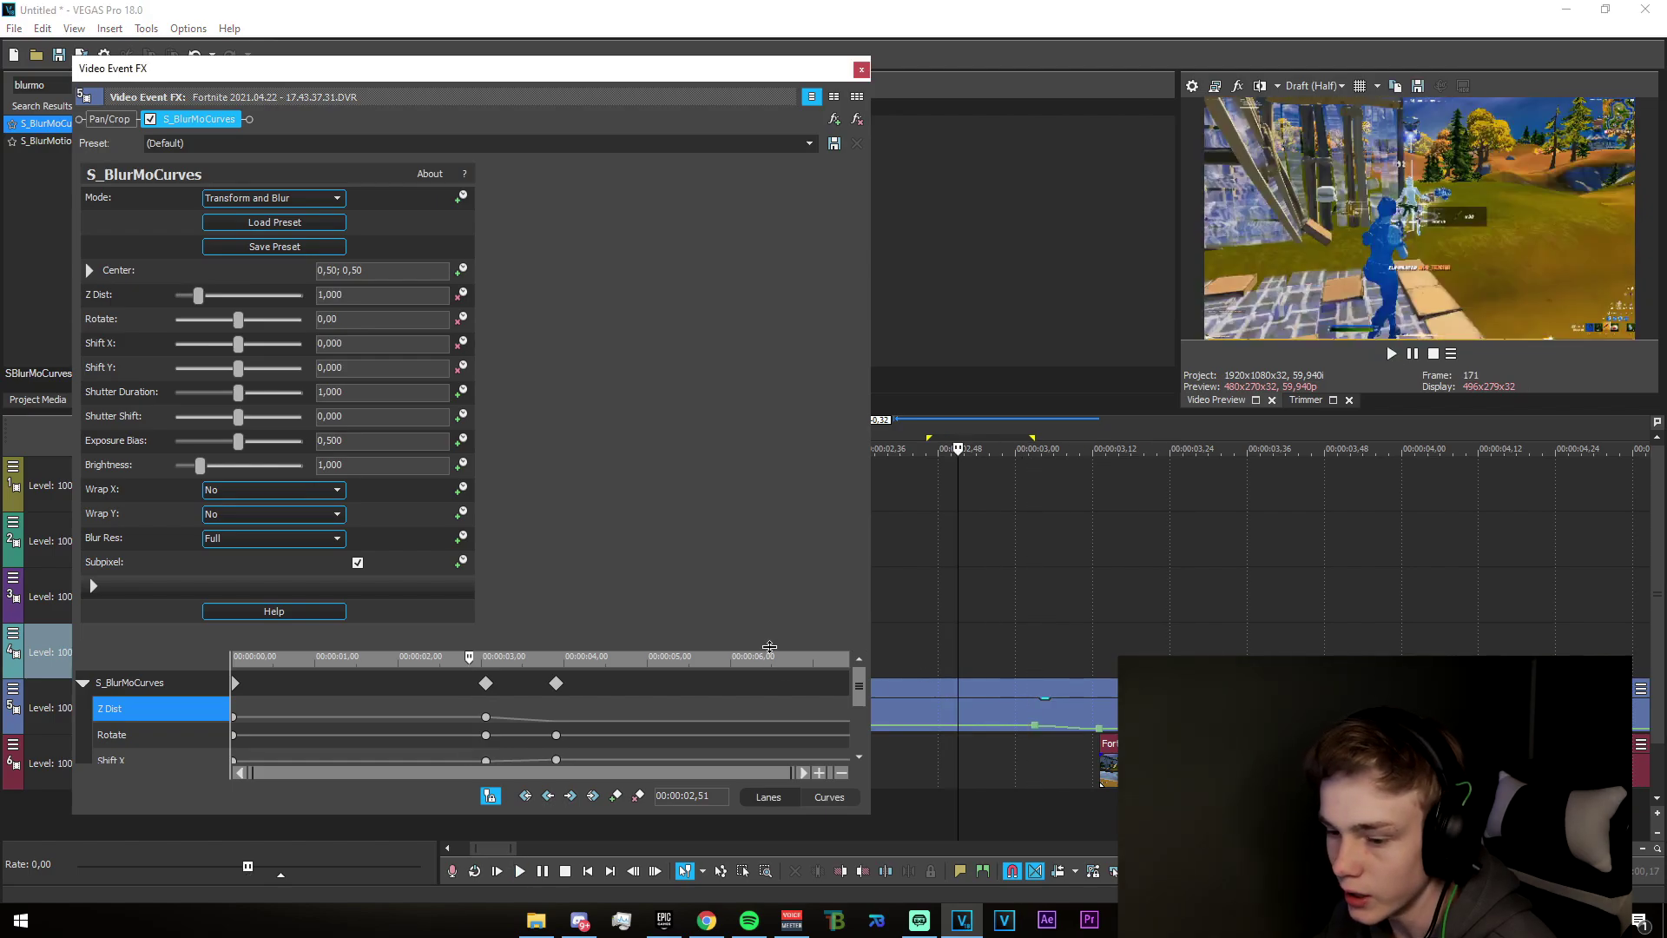
left_click_drag(769, 646, 738, 487)
left_click(486, 628)
left_click(487, 602, "ctrl")
left_click(486, 576, "ctrl")
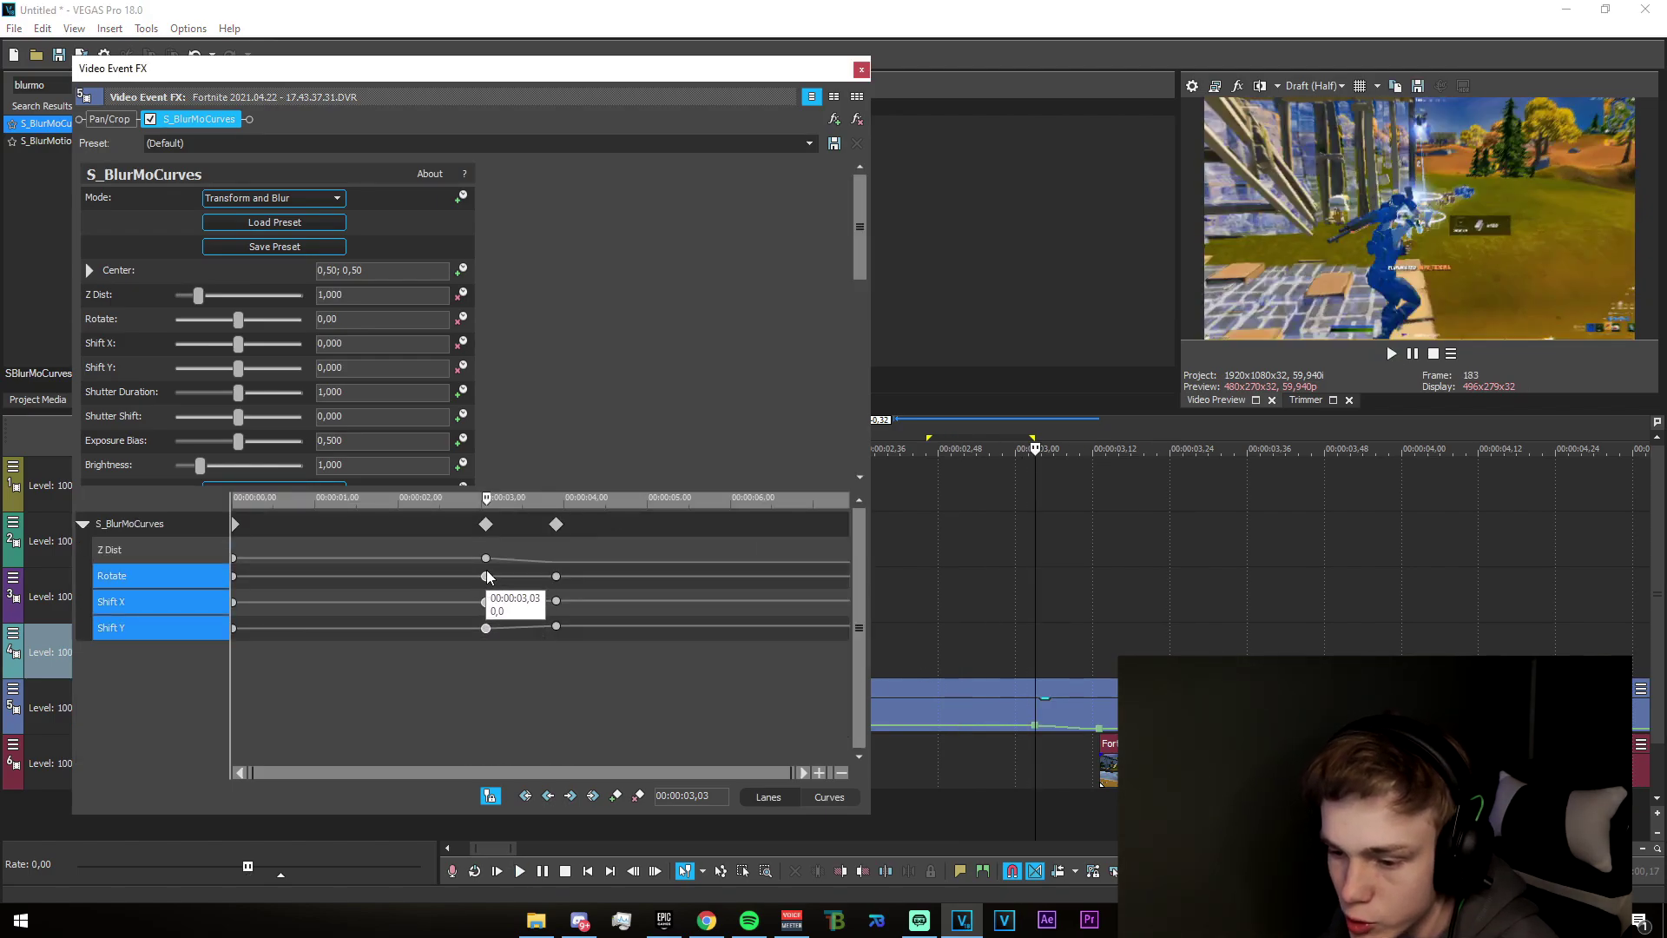
left_click(486, 559, "ctrl")
right_click(486, 558)
left_click(557, 754)
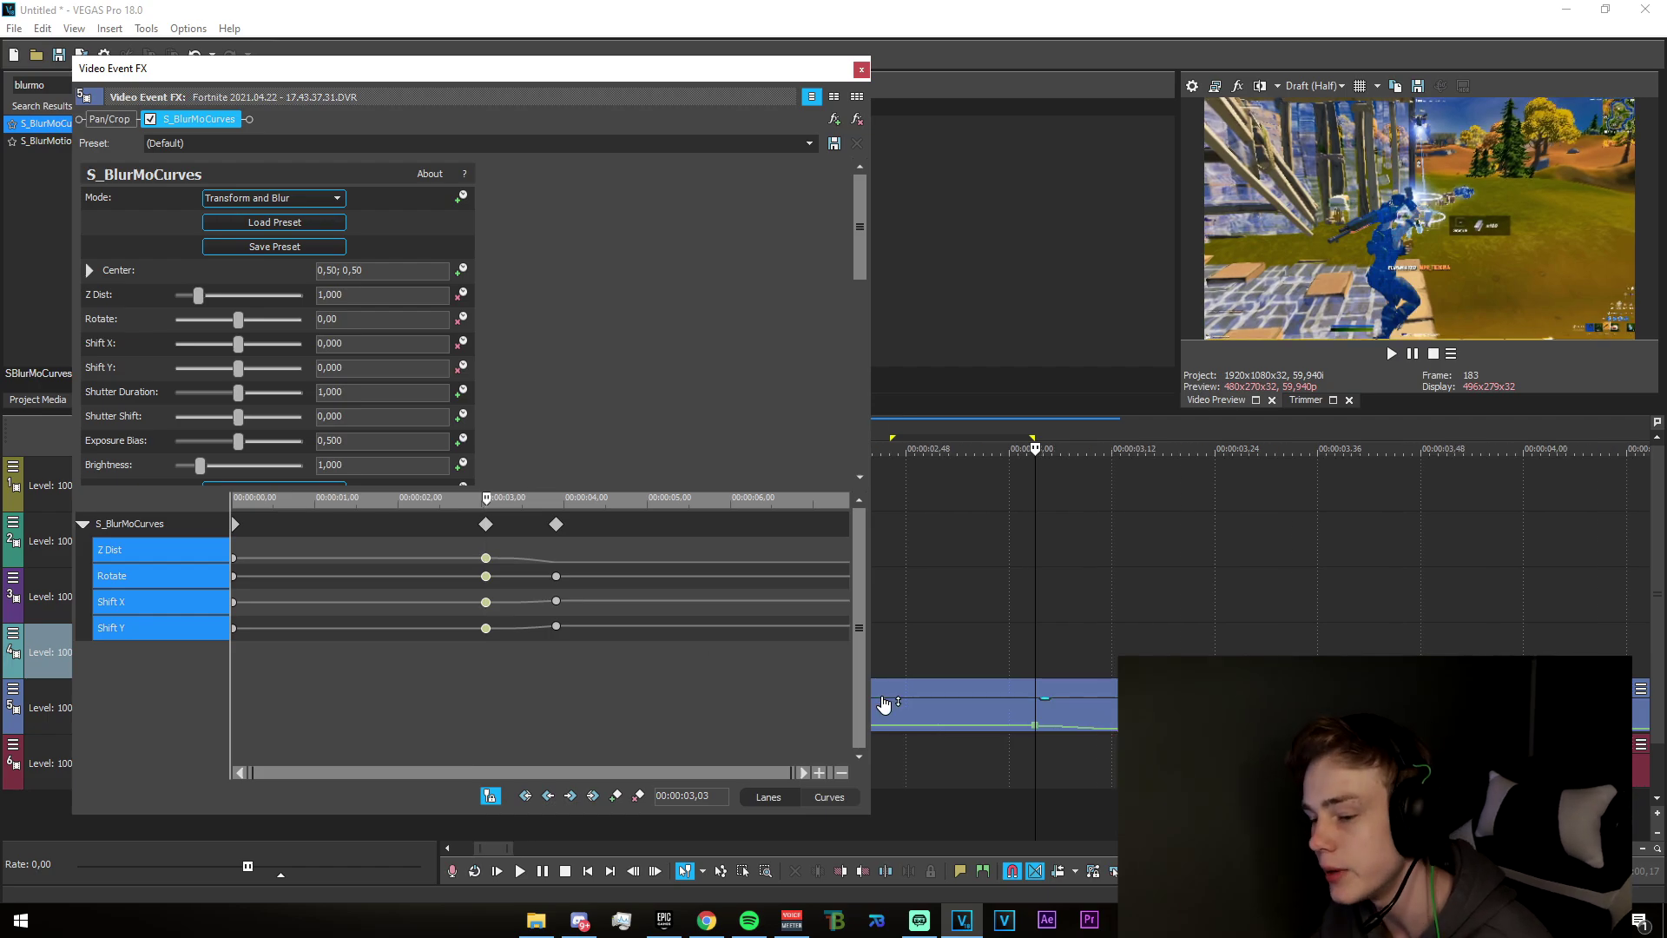
- Try a fast-starting interpolation on the four 00:00:03,03 keyframes, play it back, and switch back to the slow-starting one
left_click(924, 641)
key("space")
key("space")
right_click(485, 628)
left_click(550, 781)
left_click(1006, 622)
key("space")
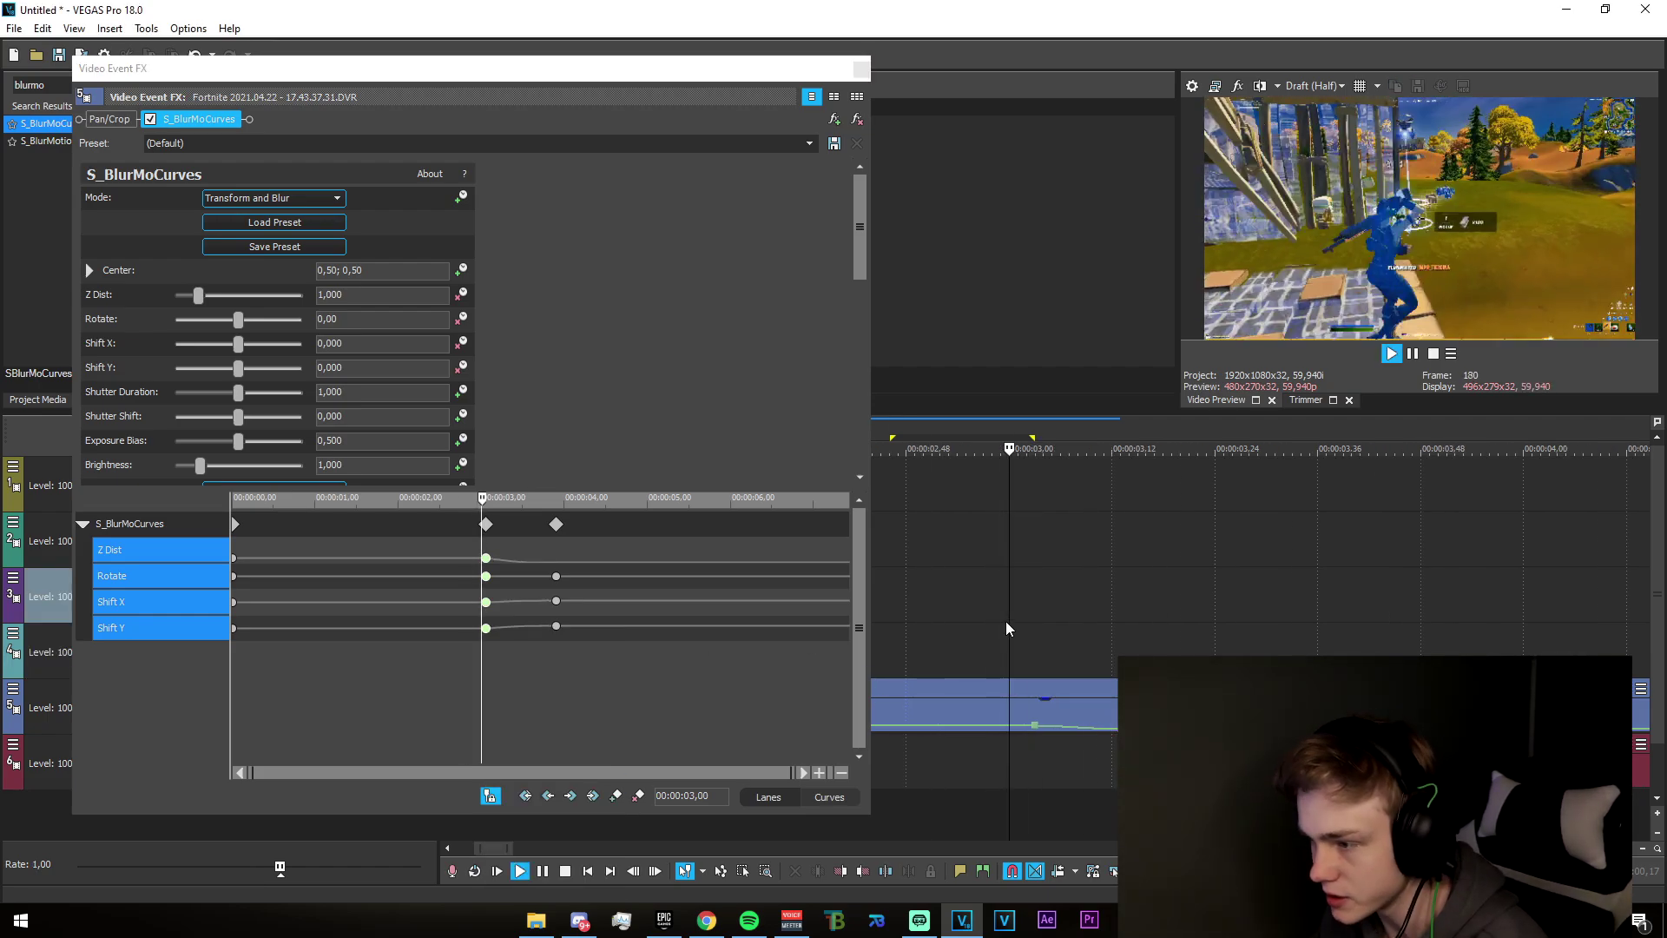
left_click(929, 606)
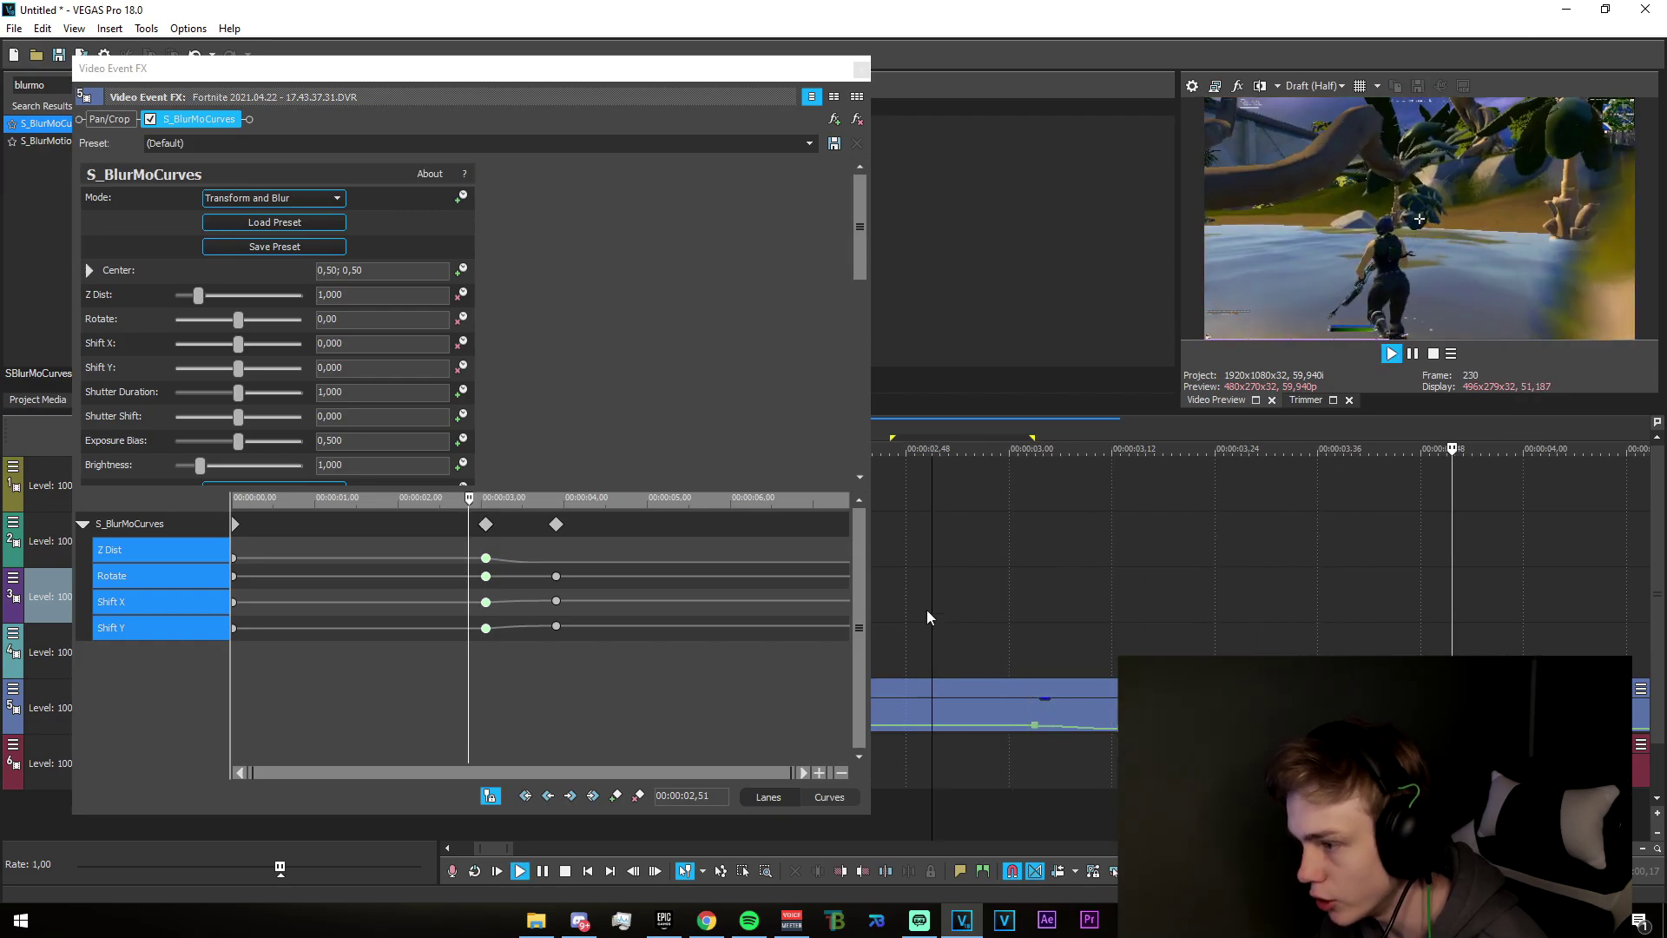
key("space")
right_click(485, 628)
left_click(540, 804)
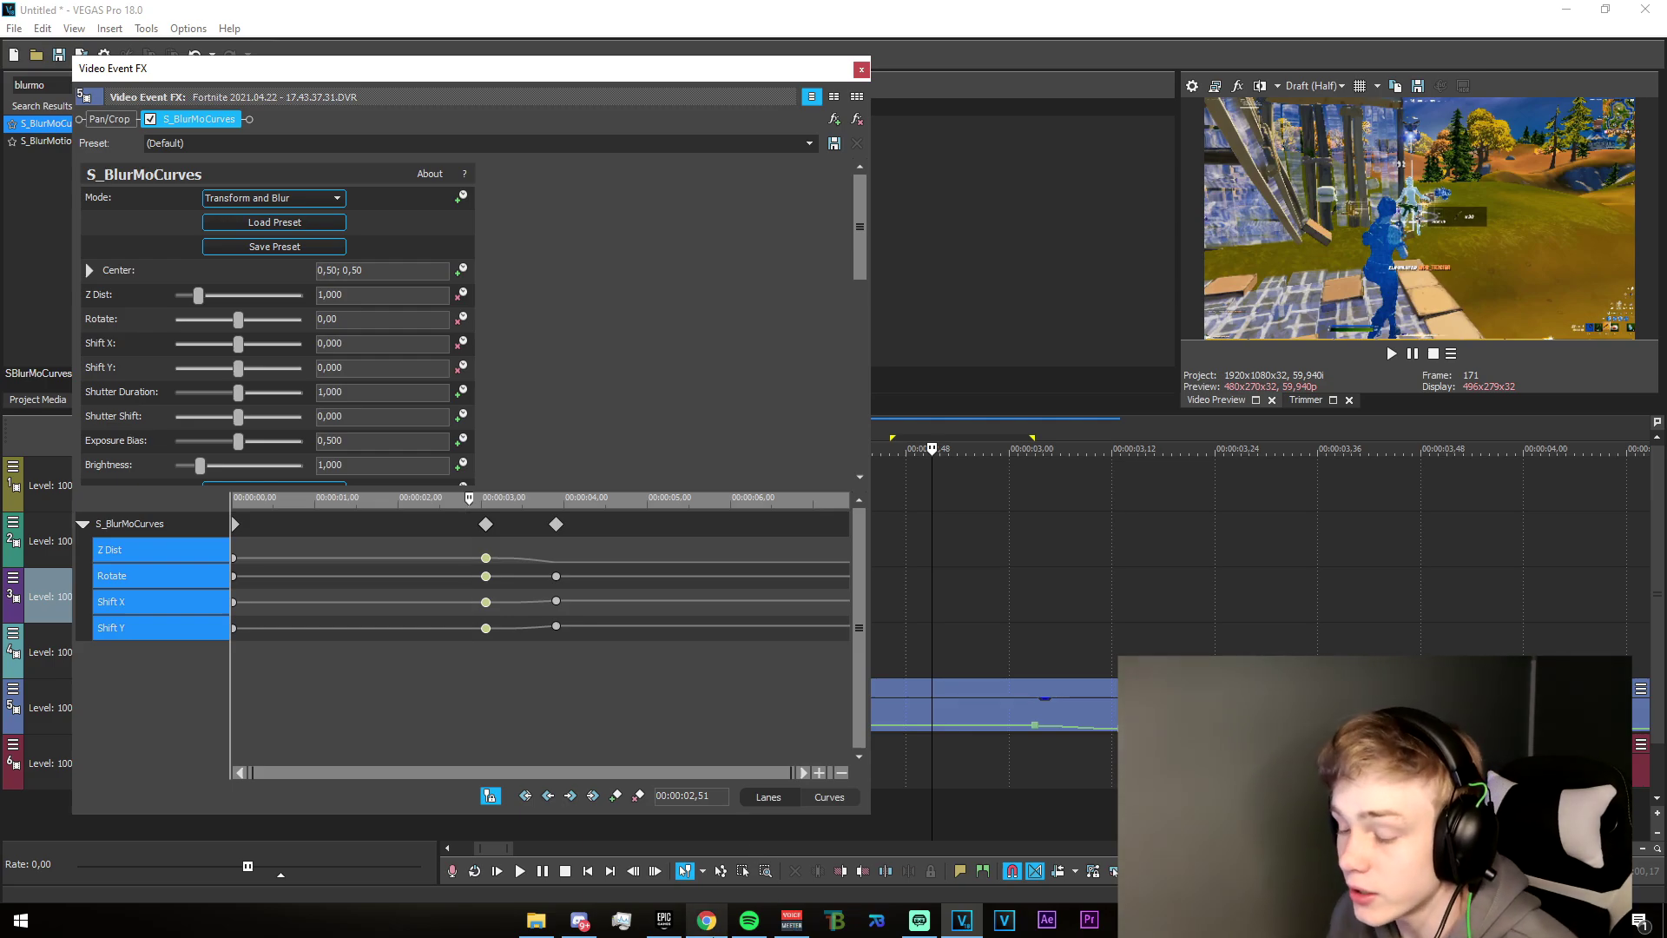
- Display the animated S_BlurMoCurves parameters as curves and examine their shape between the keyframes
left_click(829, 797)
scroll(621, 698, "up", 4)
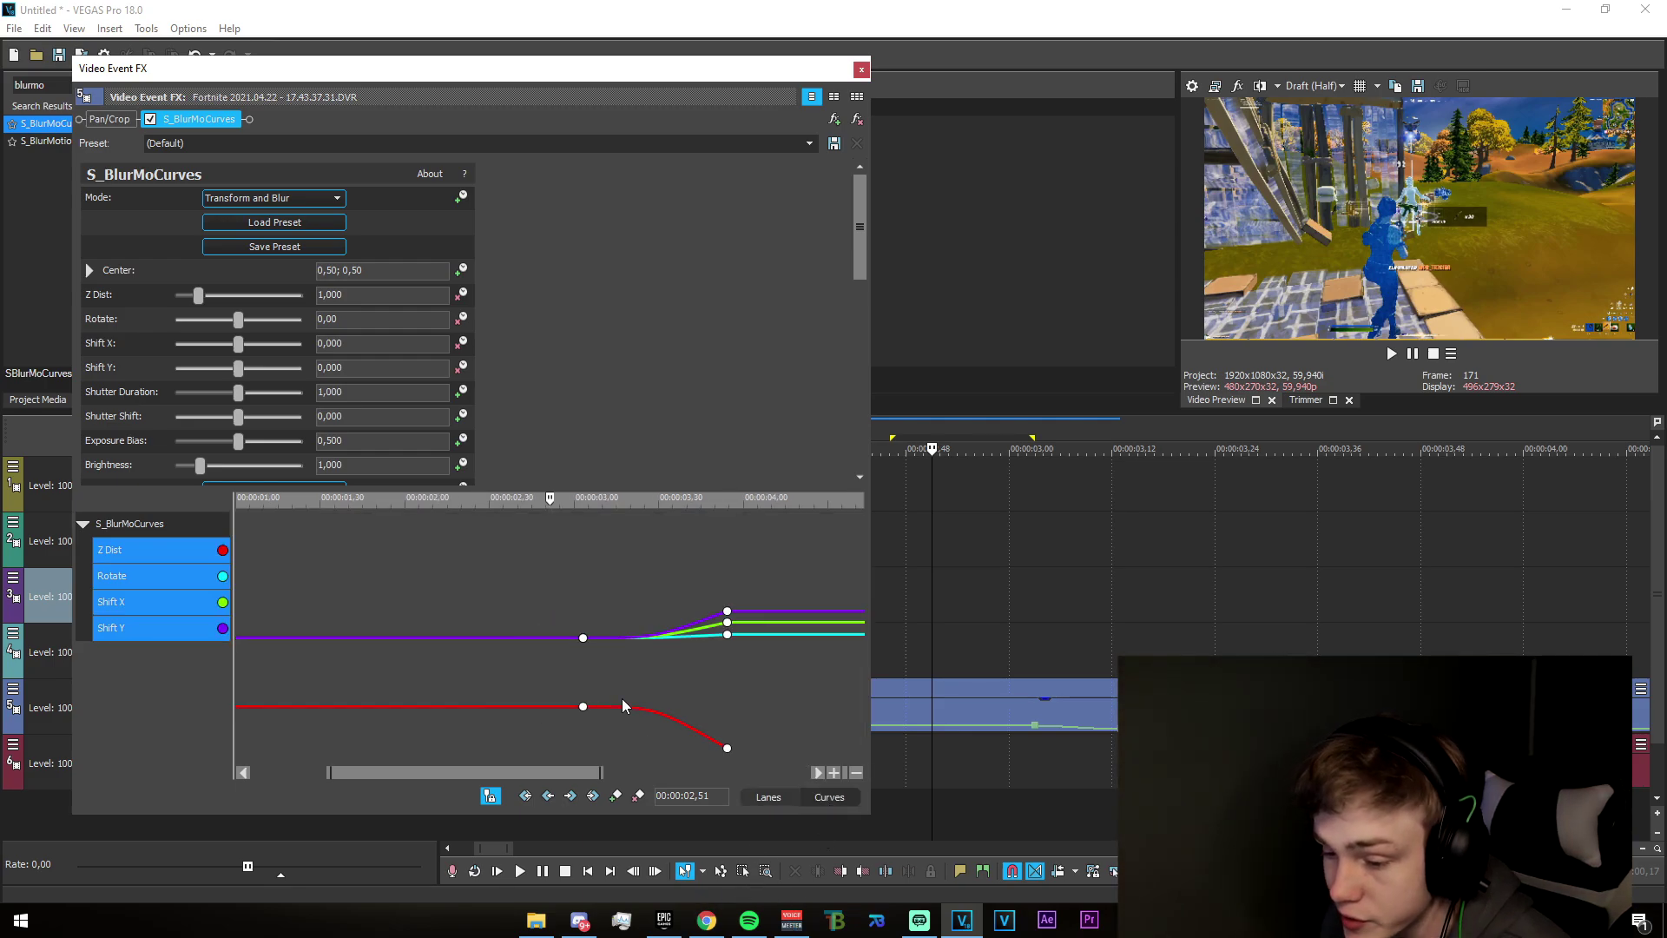
scroll(621, 698, "down", 5)
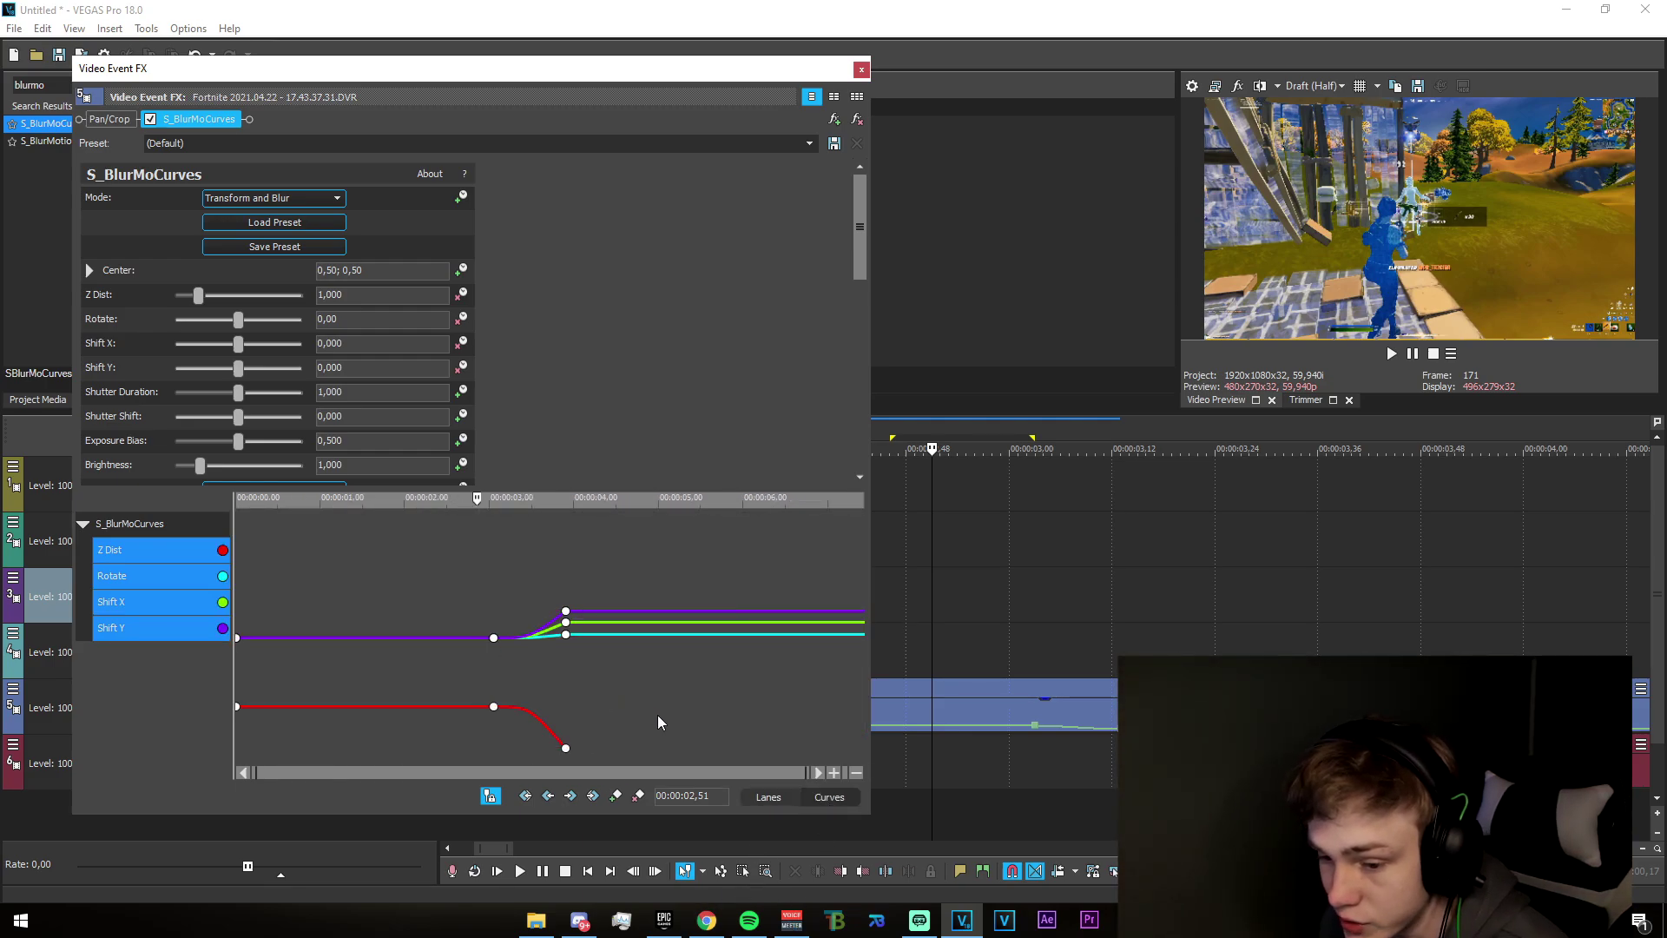
- Try the Split Manual interpolation on the effect keyframes at 00:00:03,03 and inspect the resulting curves
right_click(493, 637)
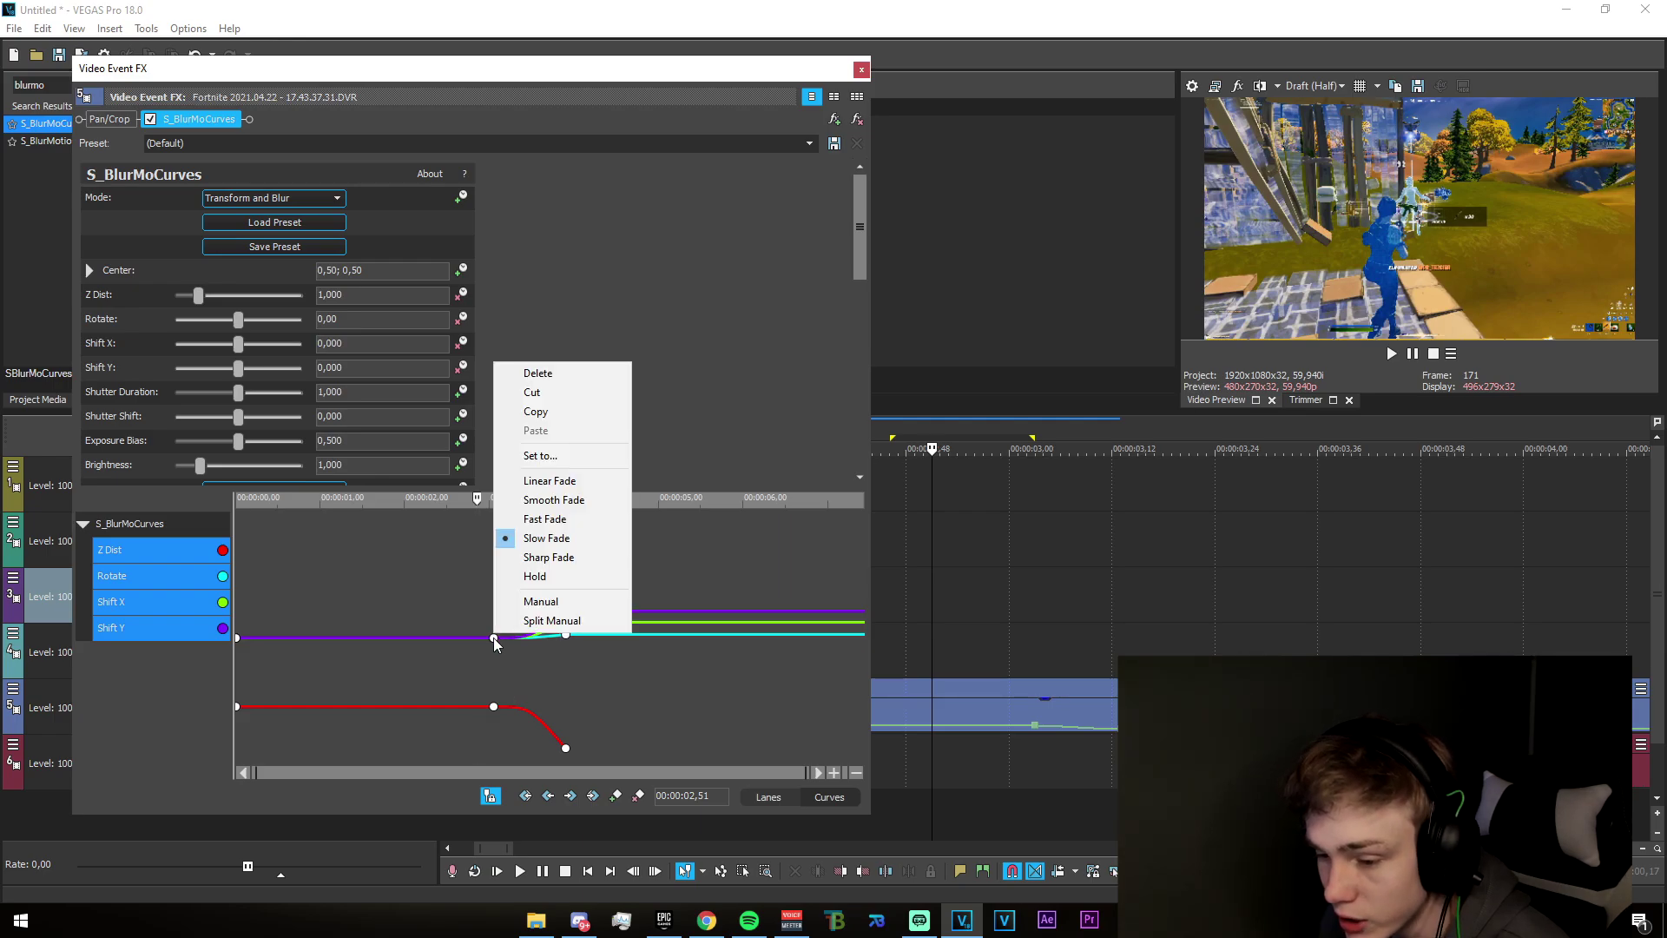
left_click(552, 622)
scroll(554, 657, "up", 5)
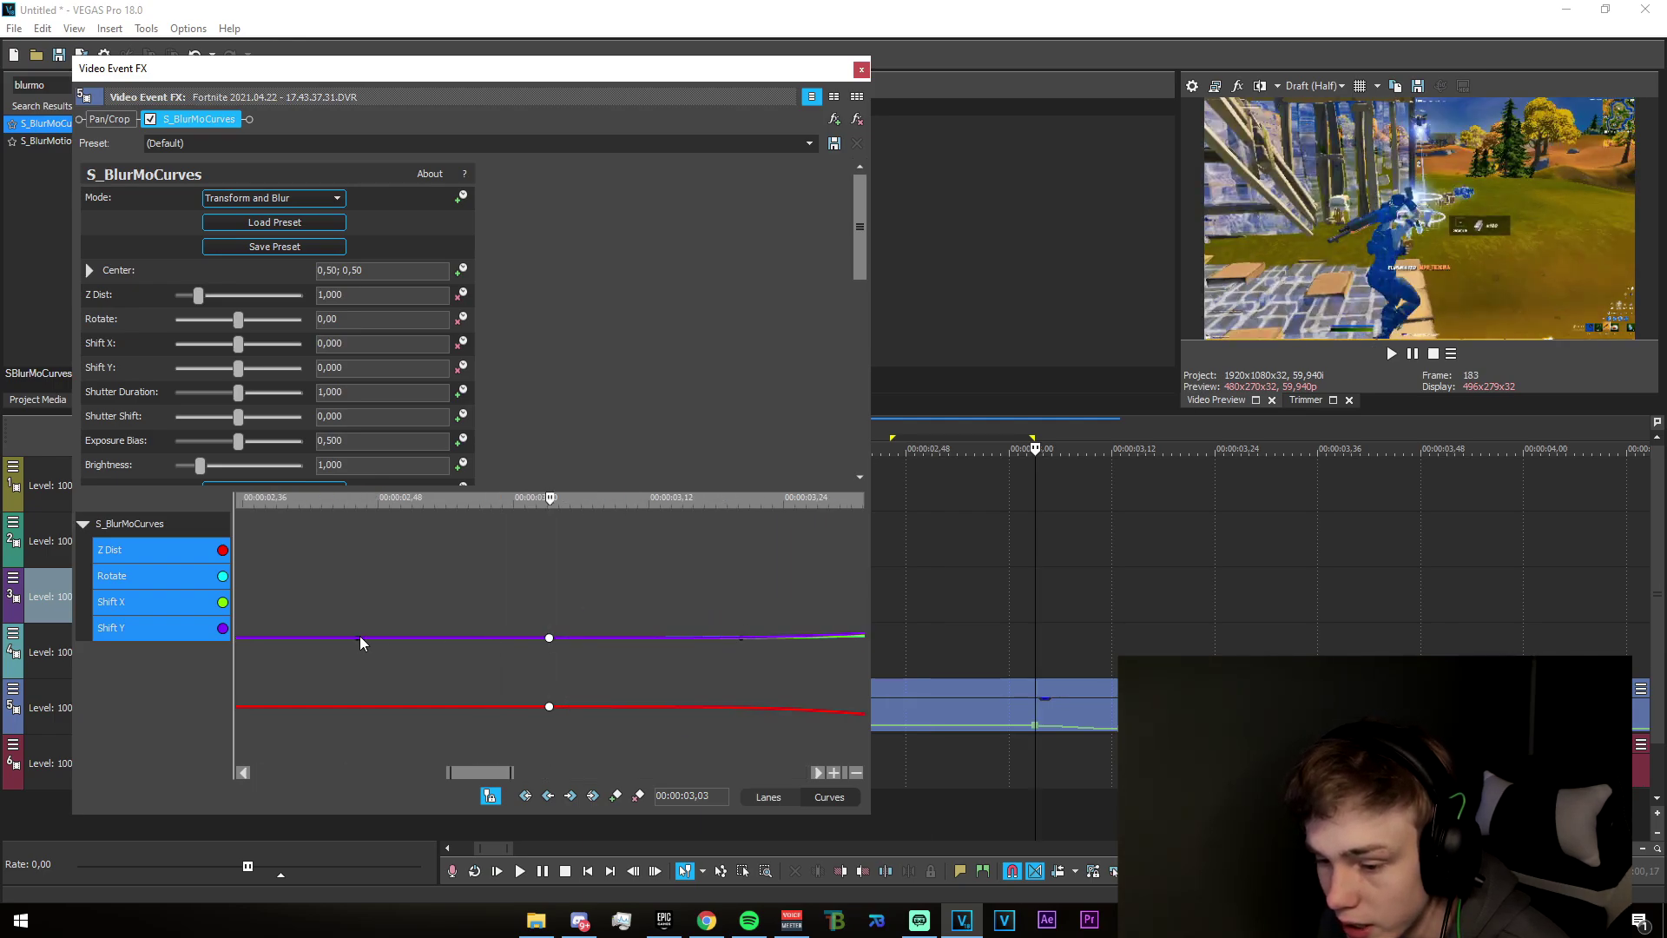
left_click(358, 636)
scroll(521, 650, "down", 5)
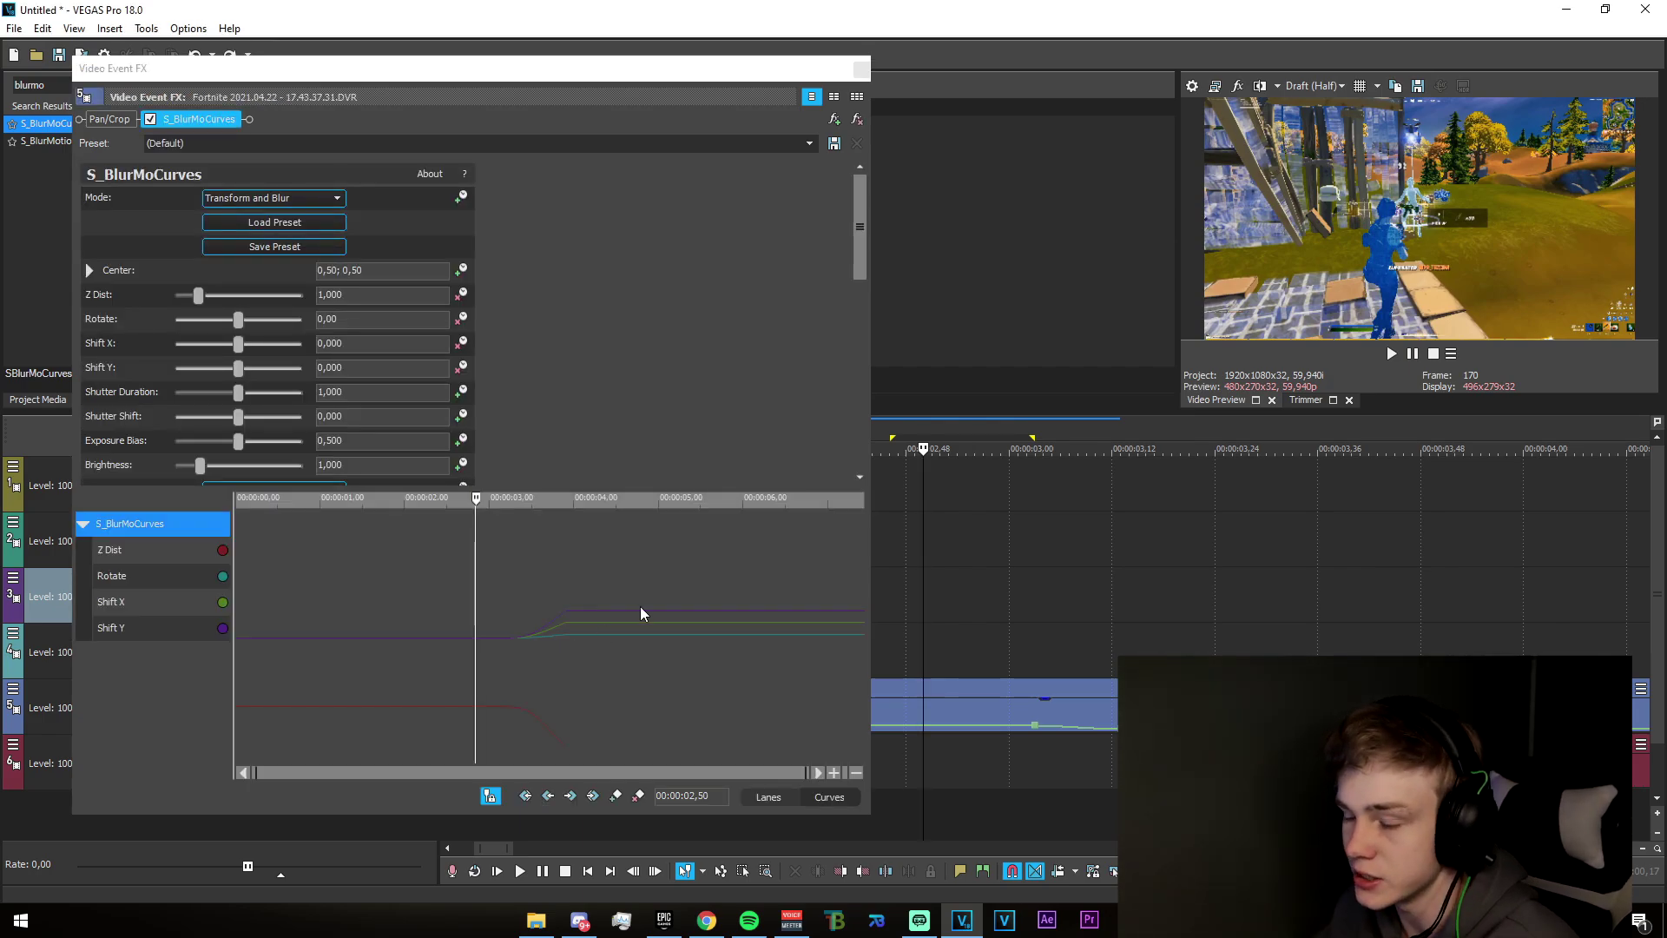
left_click(865, 69)
- Review the zoom section on the timeline and check the S_BlurMoCurves settings at 00:00:03,42
left_click_drag(913, 602, 1365, 635)
scroll(1365, 635, "down", 3)
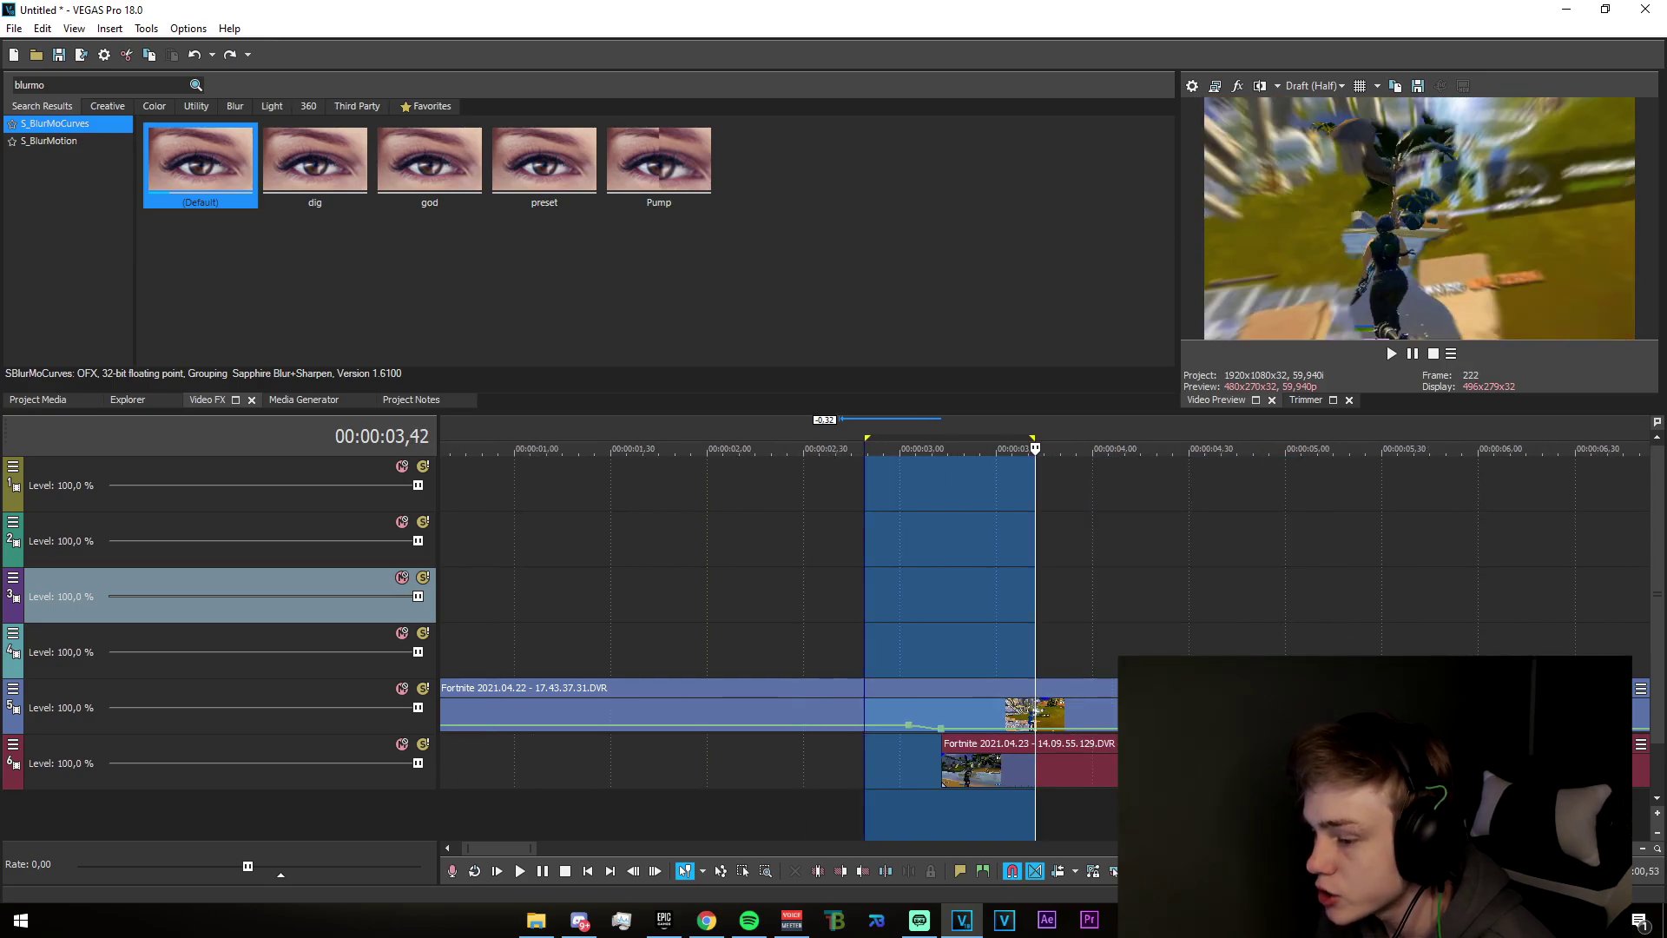
left_click(1627, 692)
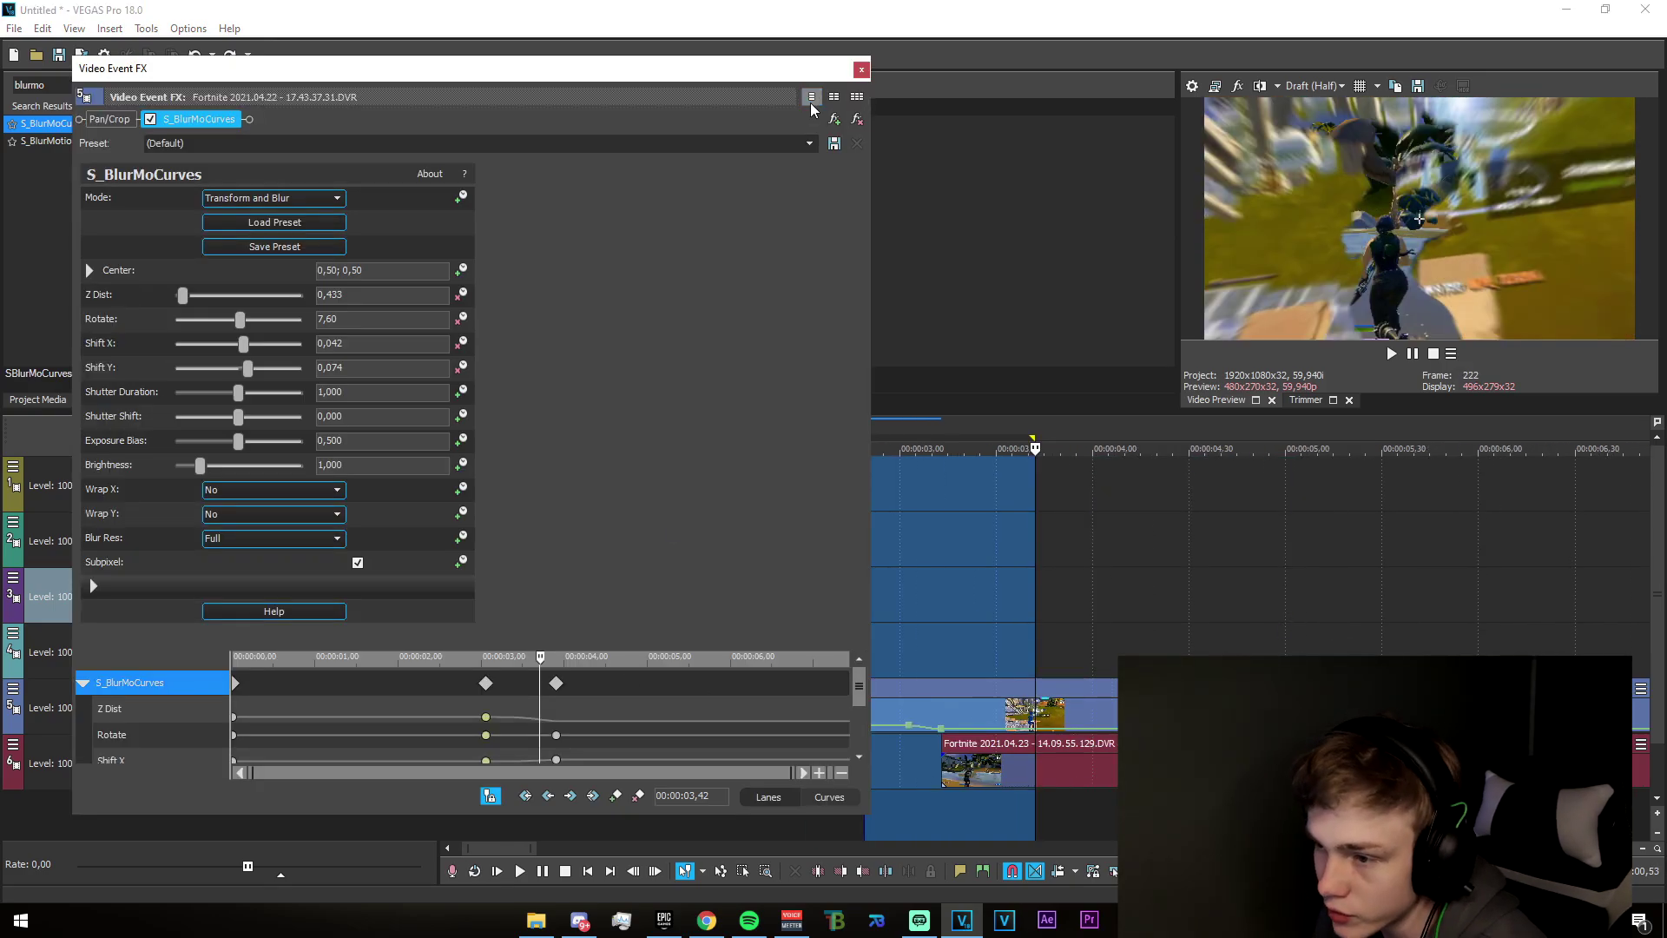
left_click(860, 69)
scroll(962, 586, "down", 5)
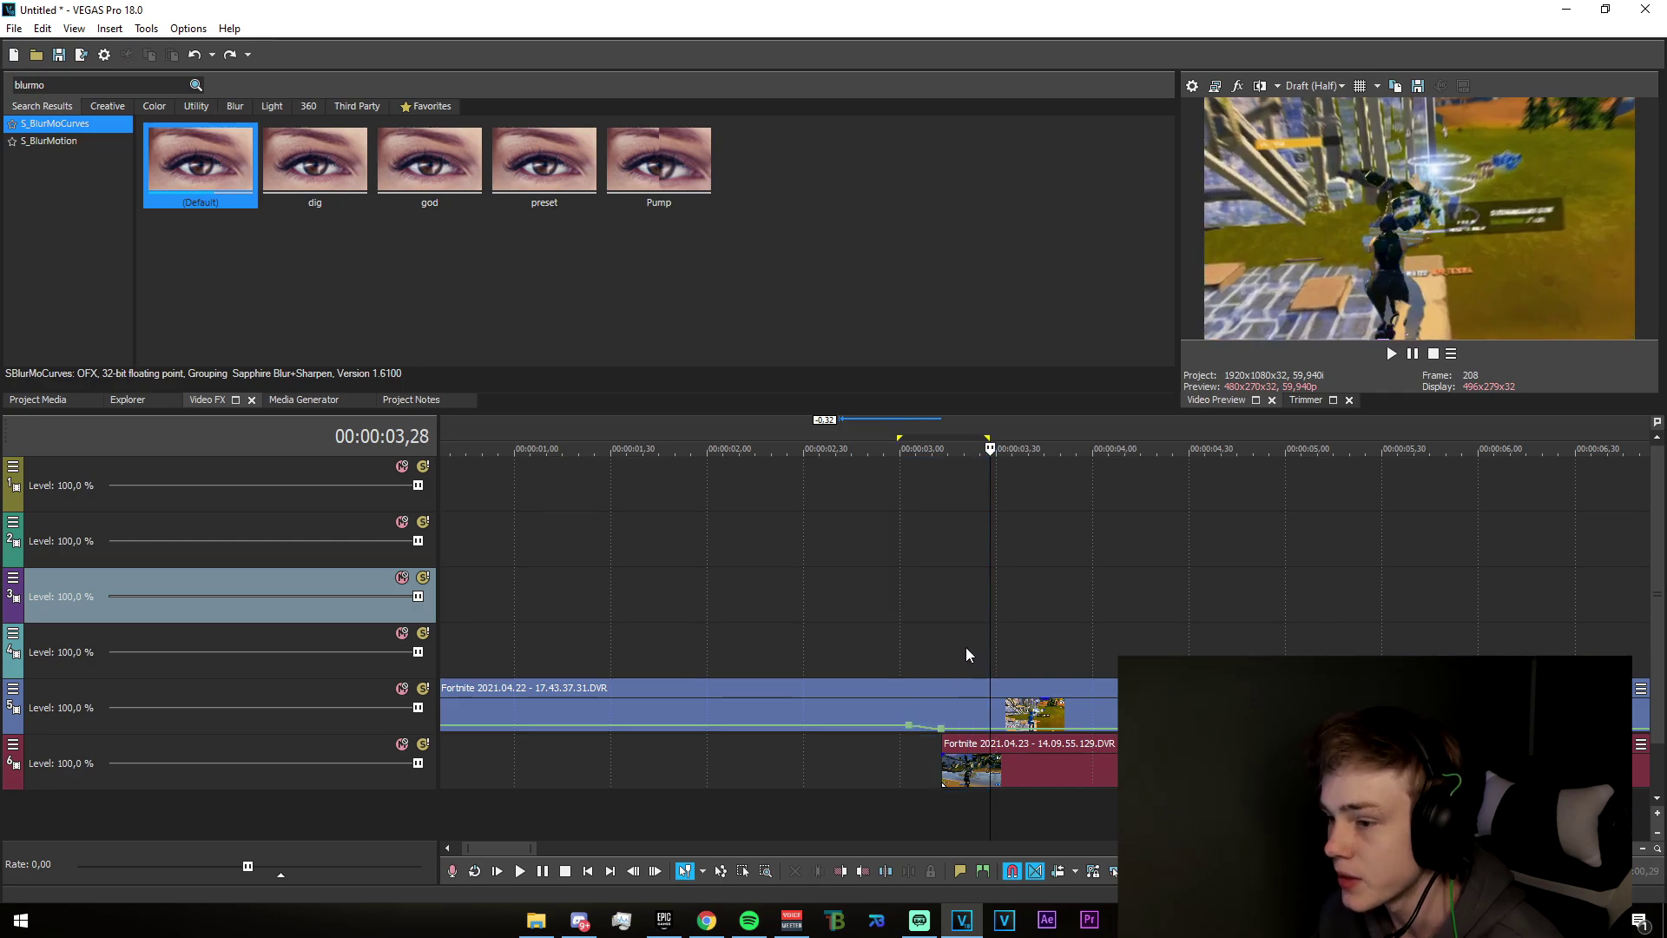
scroll(841, 626, "up", 2)
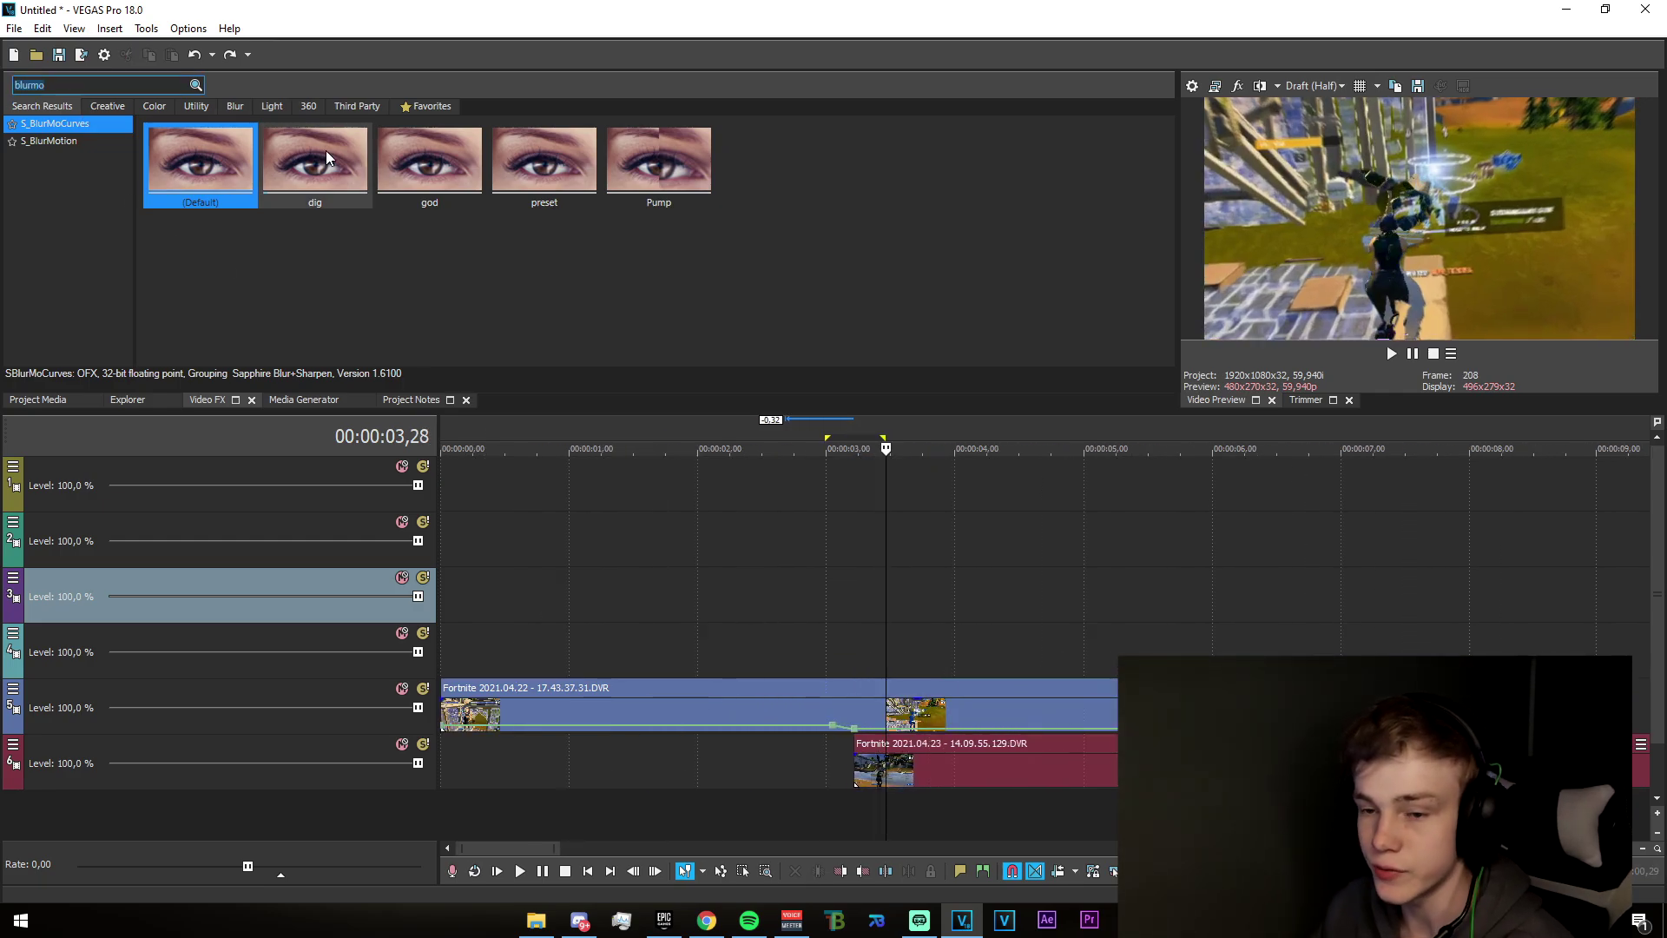
- Search the video effects for "dropsha" and apply the S_DropShadow preset "transition dropshadow" to the Fortnite 2021.04.22 clip
key("BackSpace")
key("BackSpace")
key("BackSpace")
key("BackSpace")
key("BackSpace")
key("BackSpace")
type("dropsha")
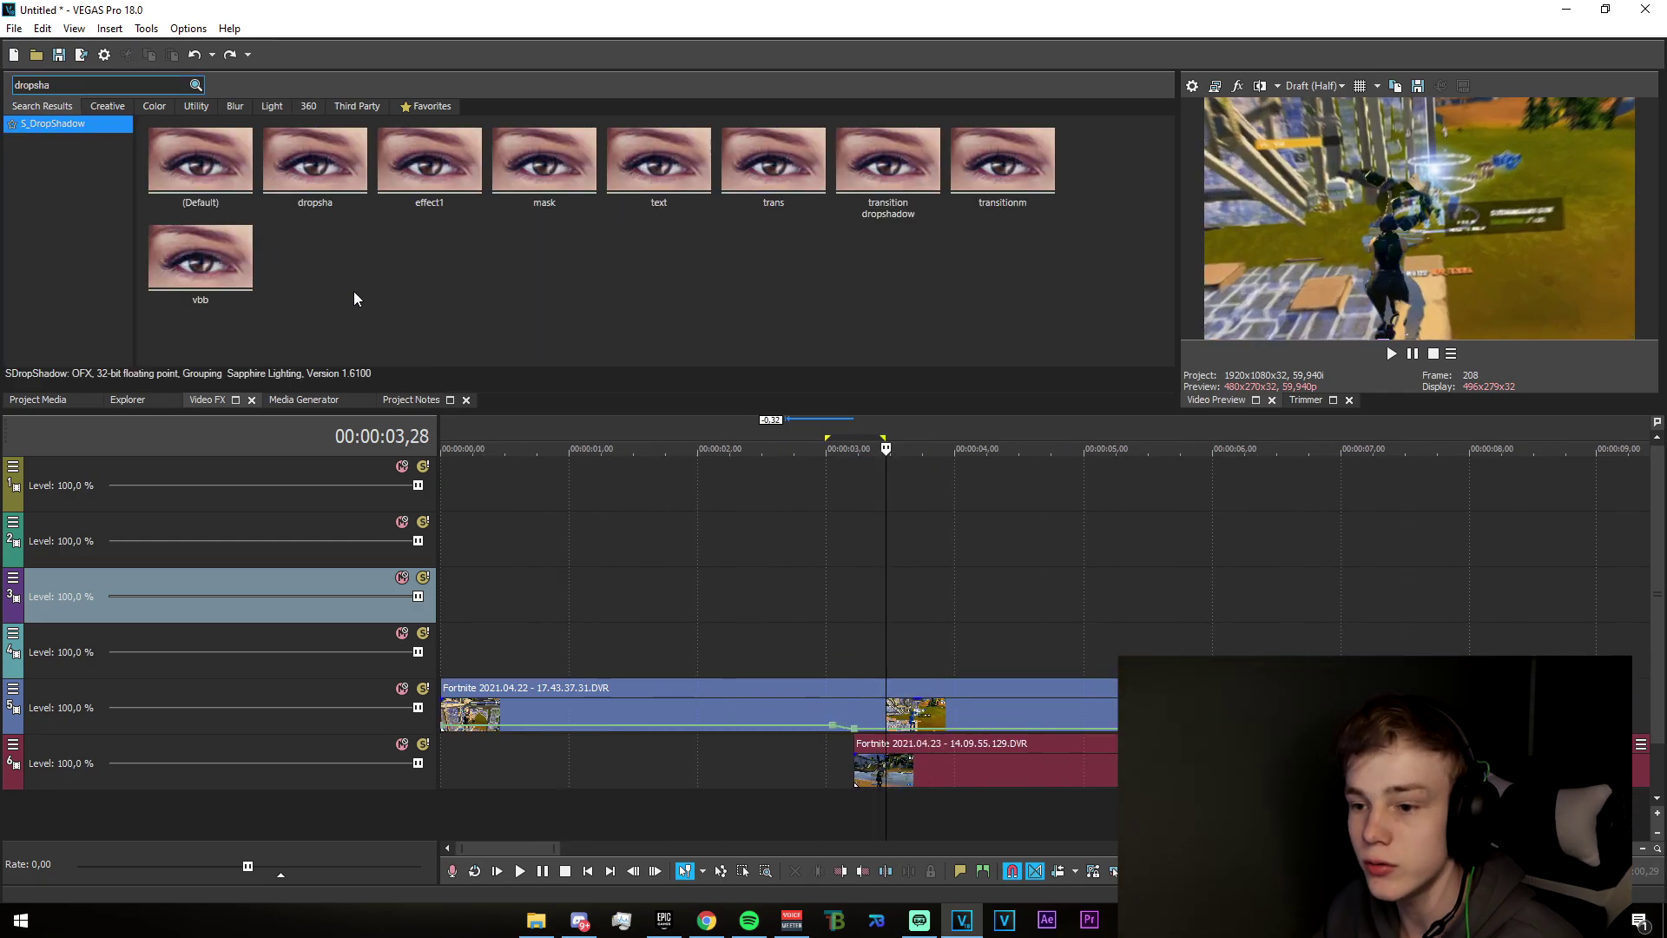
left_click_drag(200, 260, 964, 720)
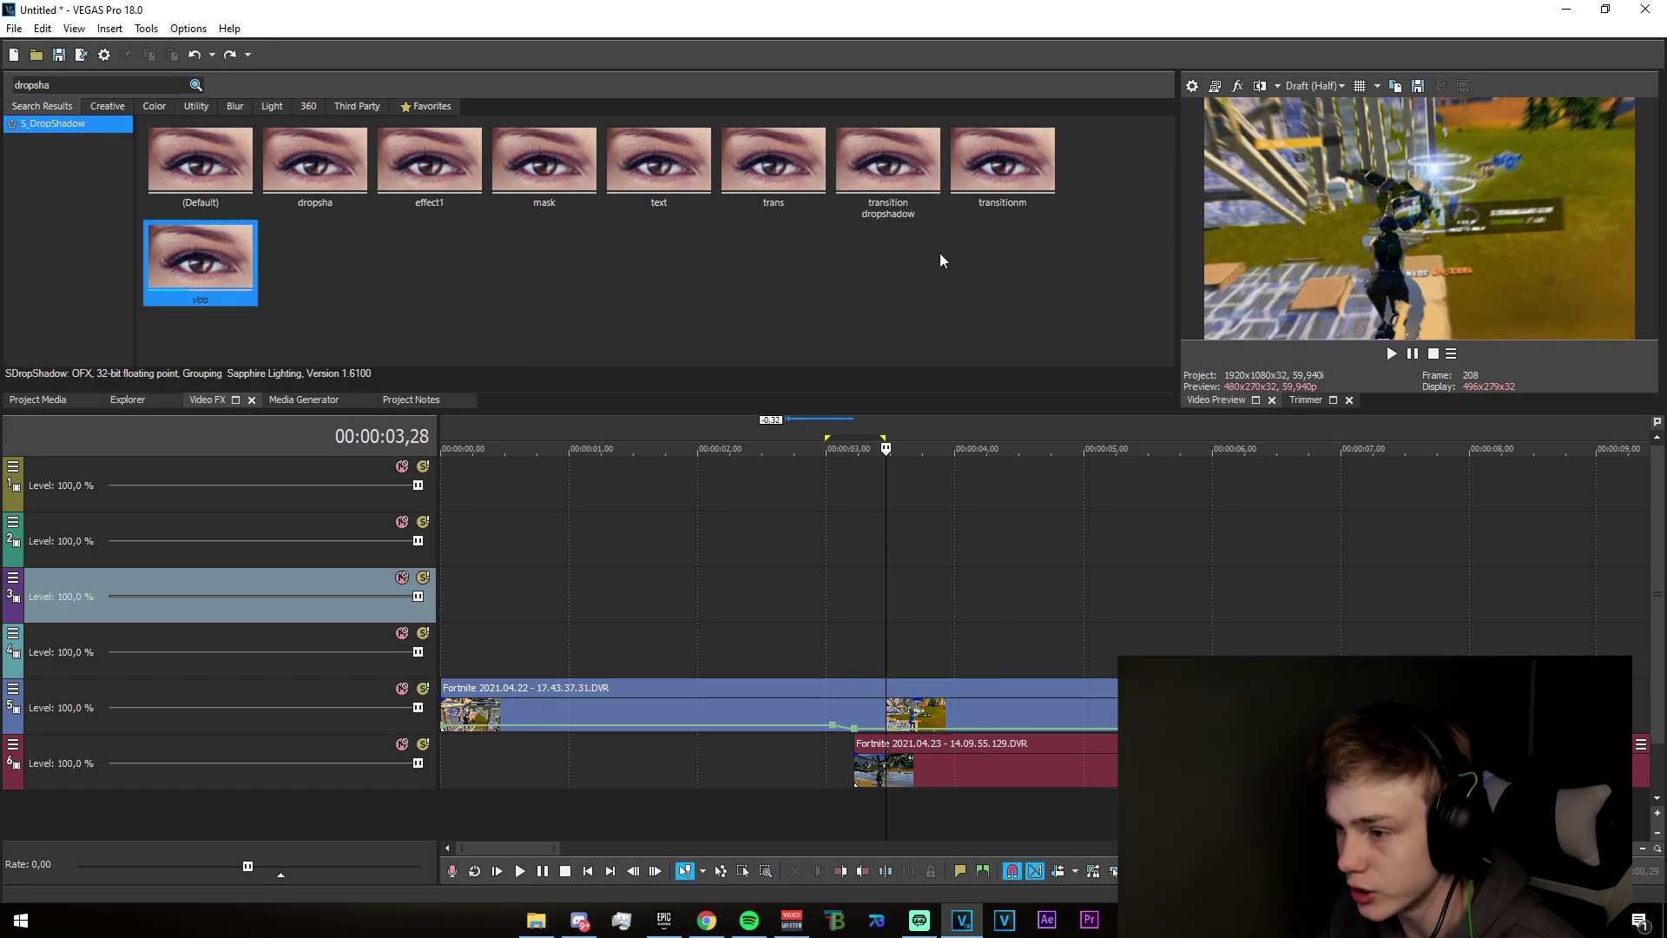
left_click_drag(903, 187, 935, 712)
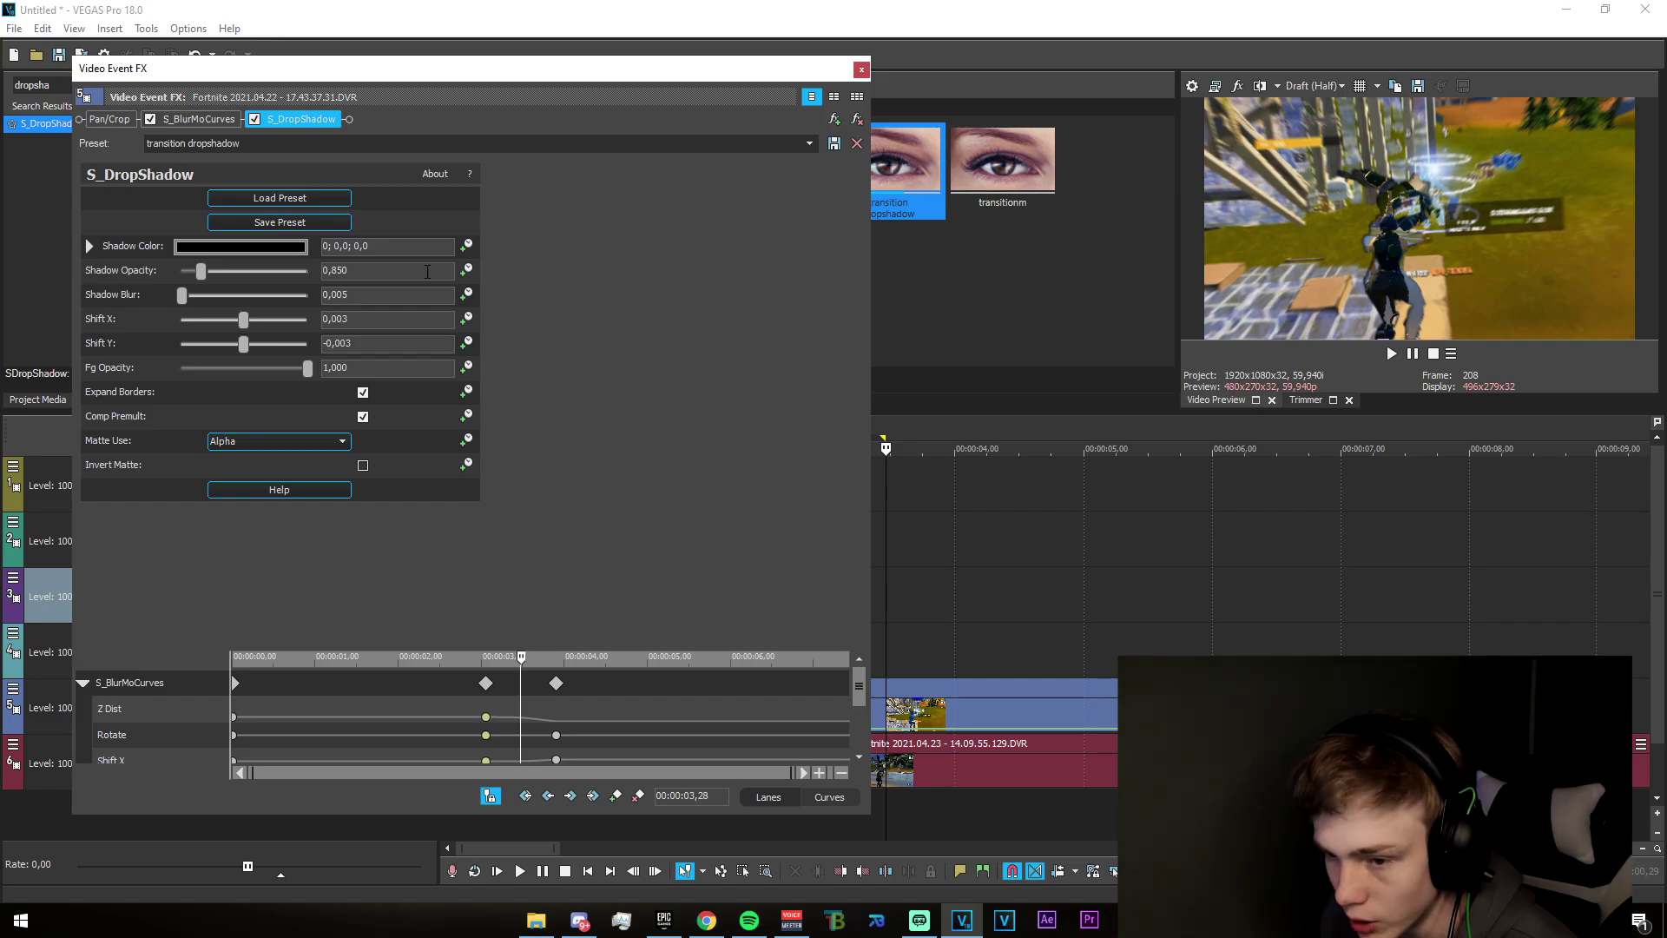
left_click(861, 70)
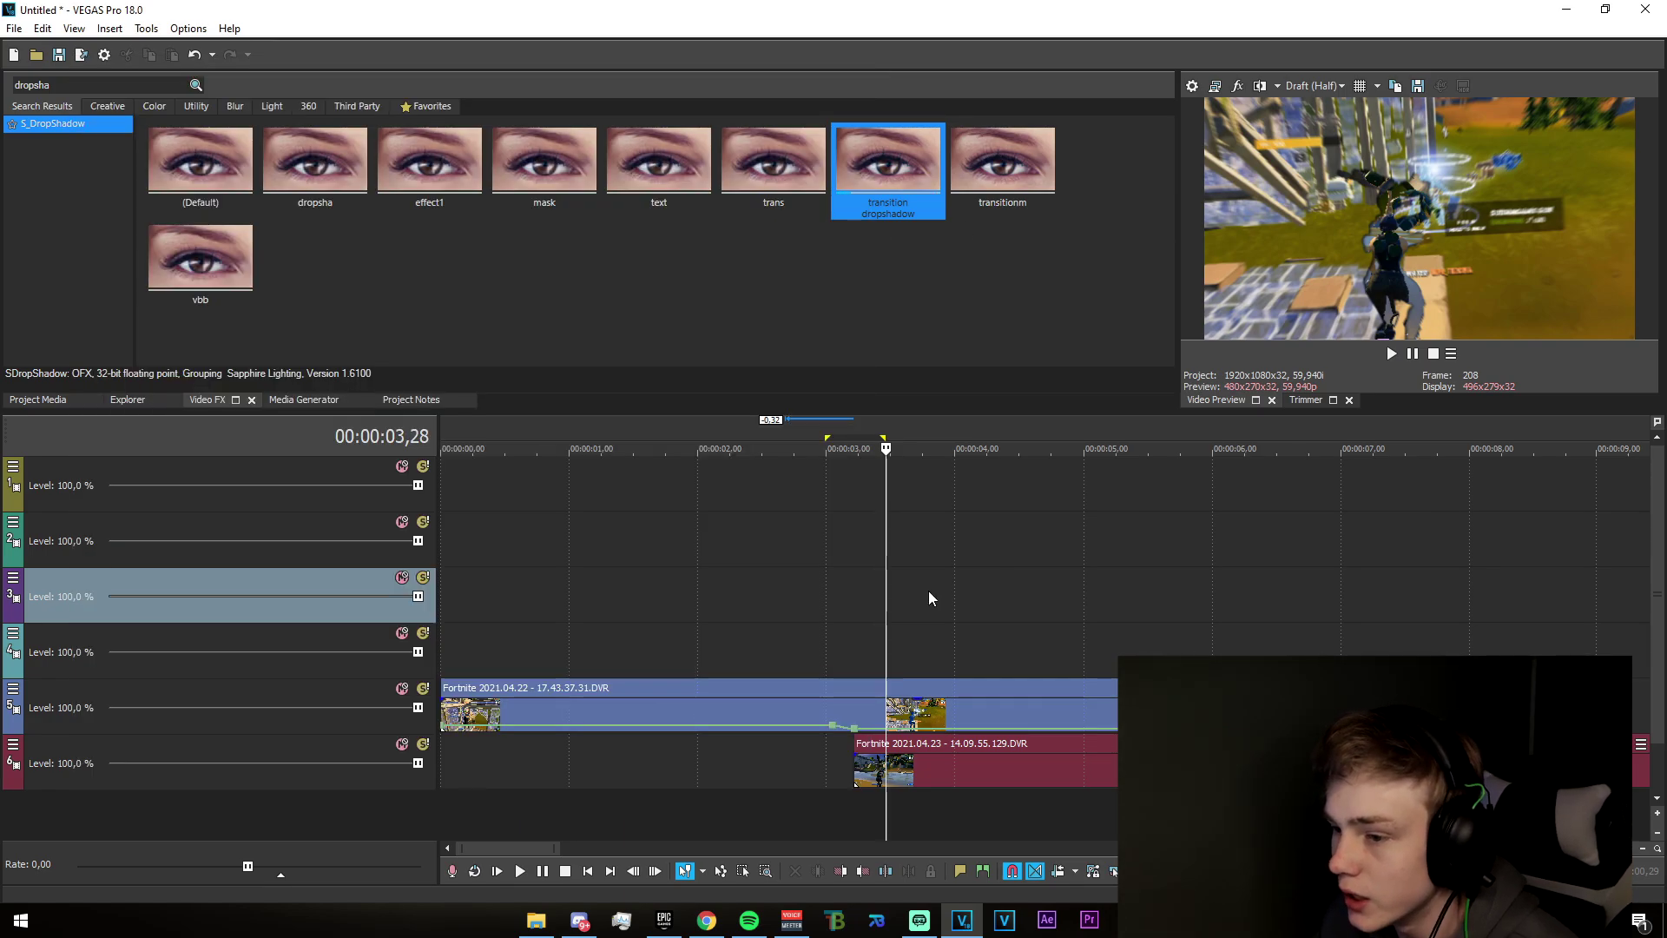
- Duplicate the Fortnite 2021.04.22 clip with its effects onto each of the four empty tracks above it
scroll(926, 596, "up", 2)
left_click_drag(748, 603, 988, 654)
left_click(988, 654)
scroll(998, 699, "down", 2)
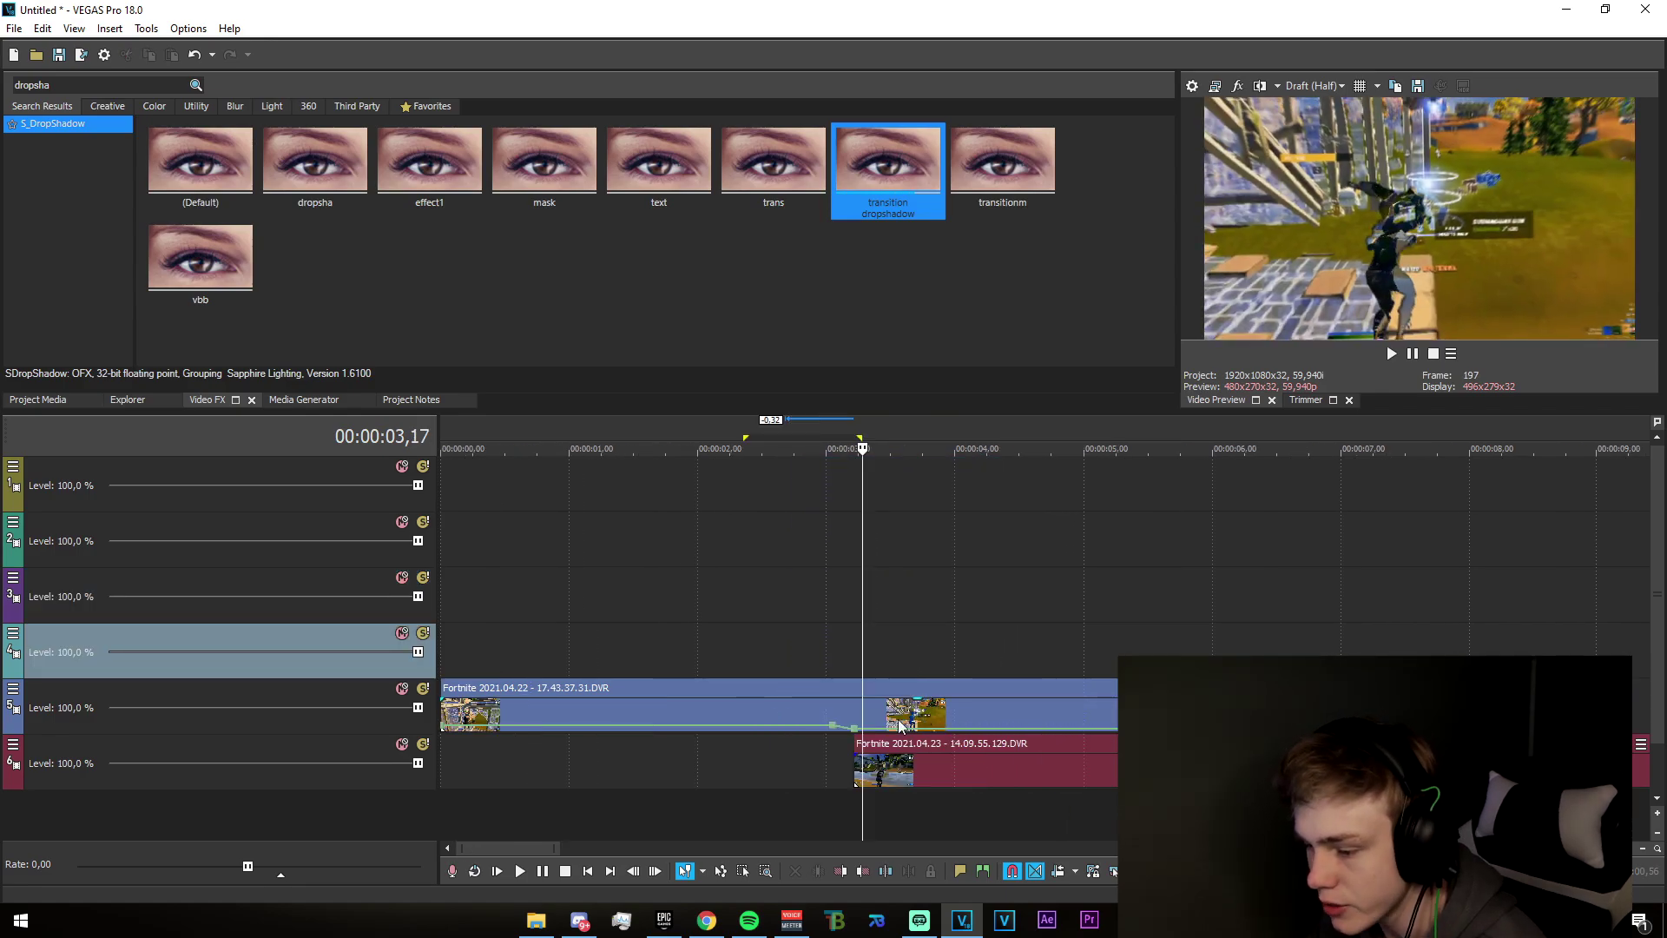
left_click_drag(880, 719, 946, 550)
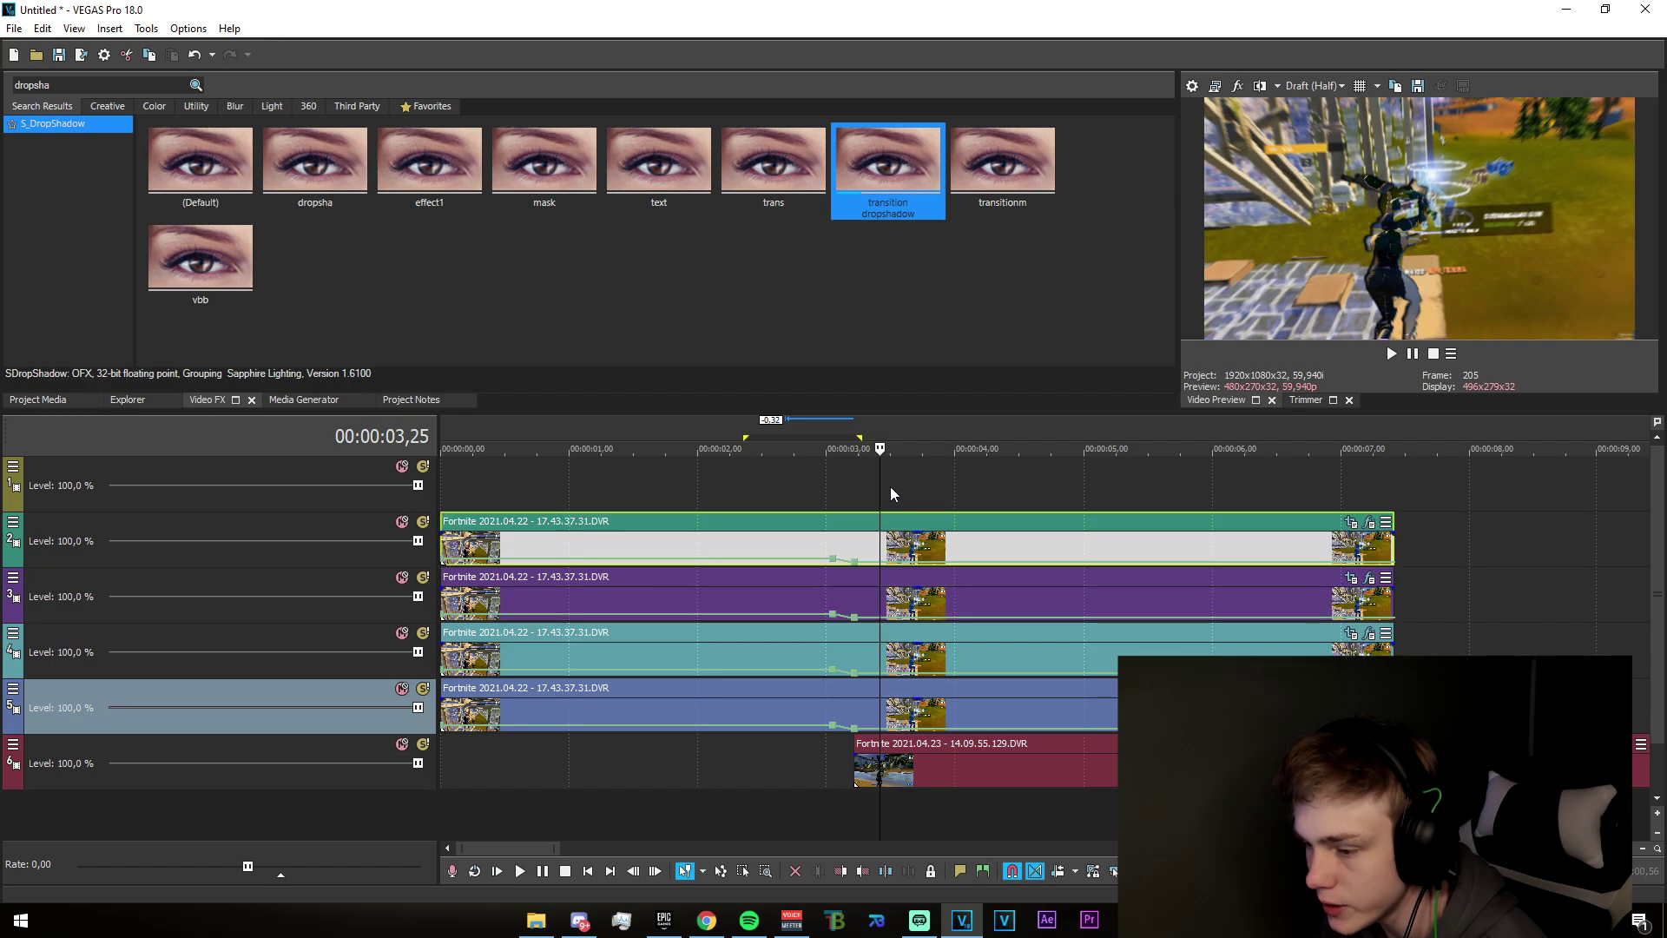
left_click(859, 495)
left_click(852, 502)
scroll(879, 538, "up", 2)
left_click(992, 546)
left_click_drag(985, 507, 985, 496)
left_click(999, 486)
- Split the four duplicated clips on tracks 1 to 4 at 00:00:03,03, where the zoom starts
scroll(1049, 488, "up", 3)
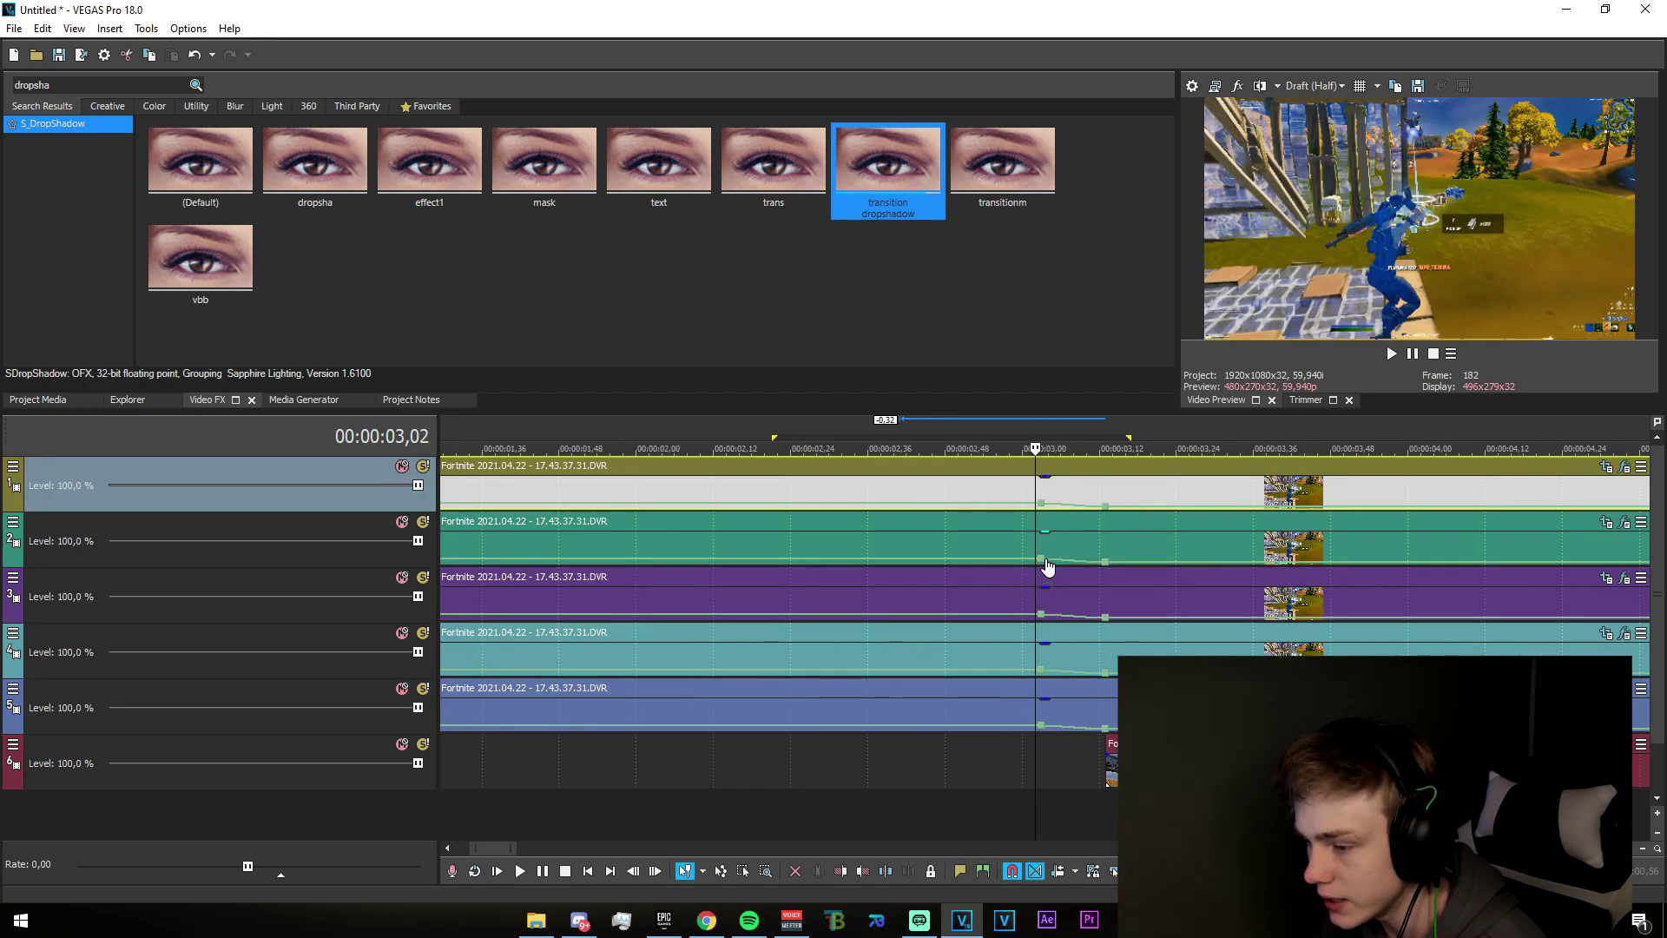
left_click(1049, 487)
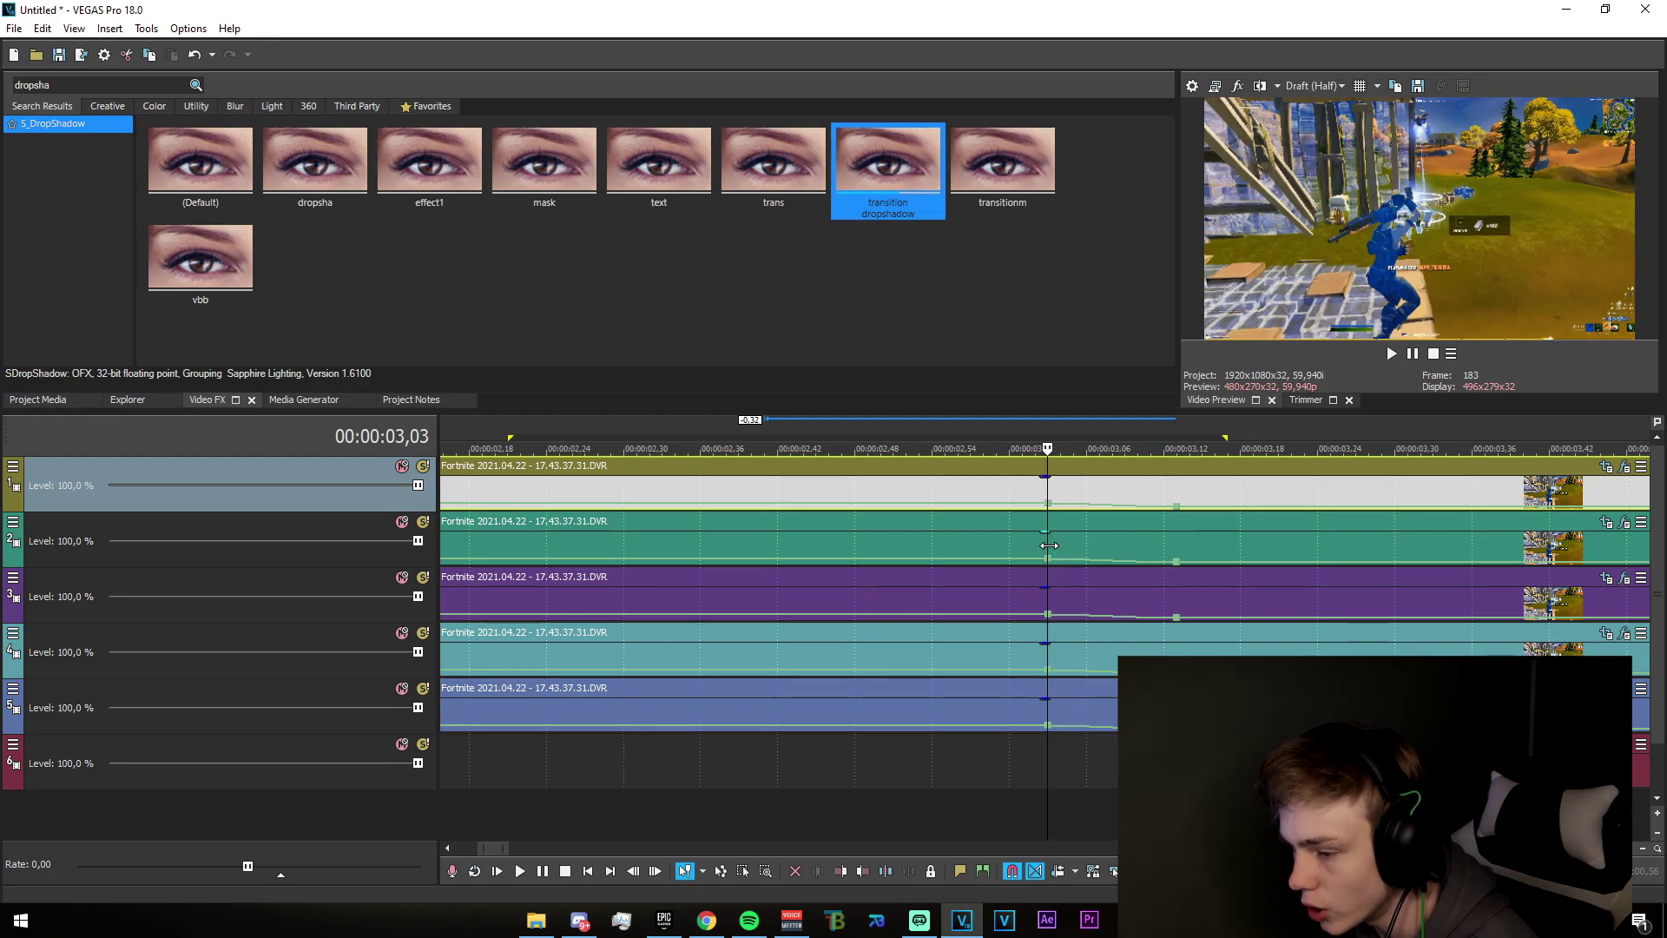
key("s")
left_click(1051, 549)
key("s")
left_click(1050, 599)
key("s")
left_click(1063, 656)
key("s")
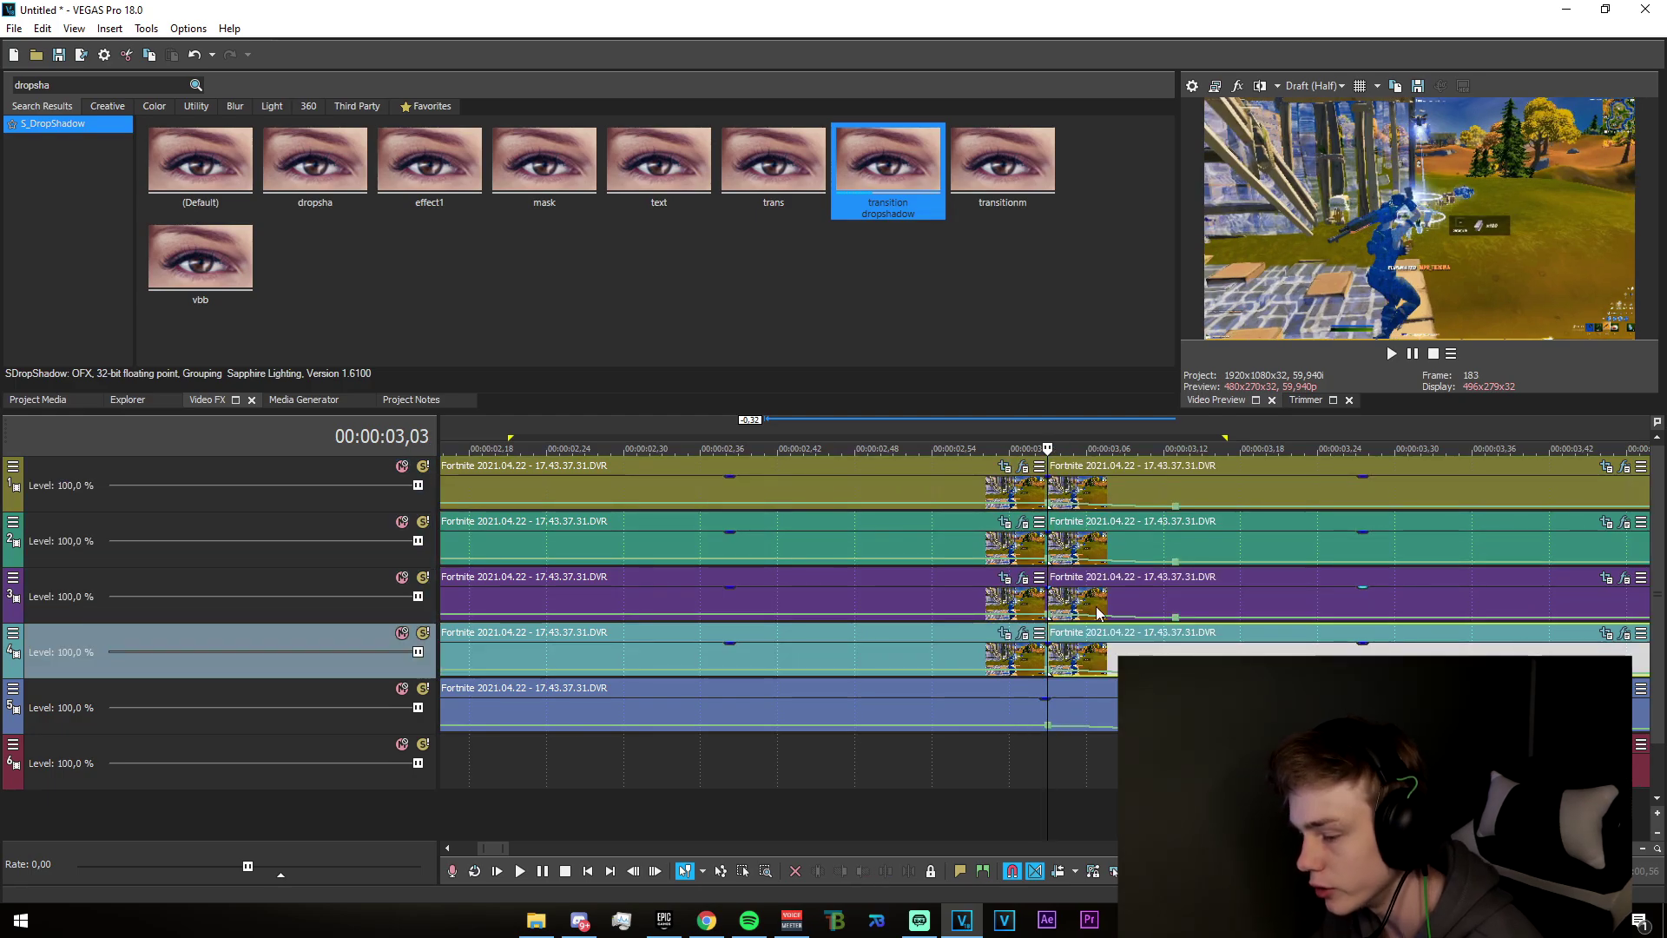
- Delete the parts of the four duplicates that lie before the split
left_click(984, 665)
key("Delete")
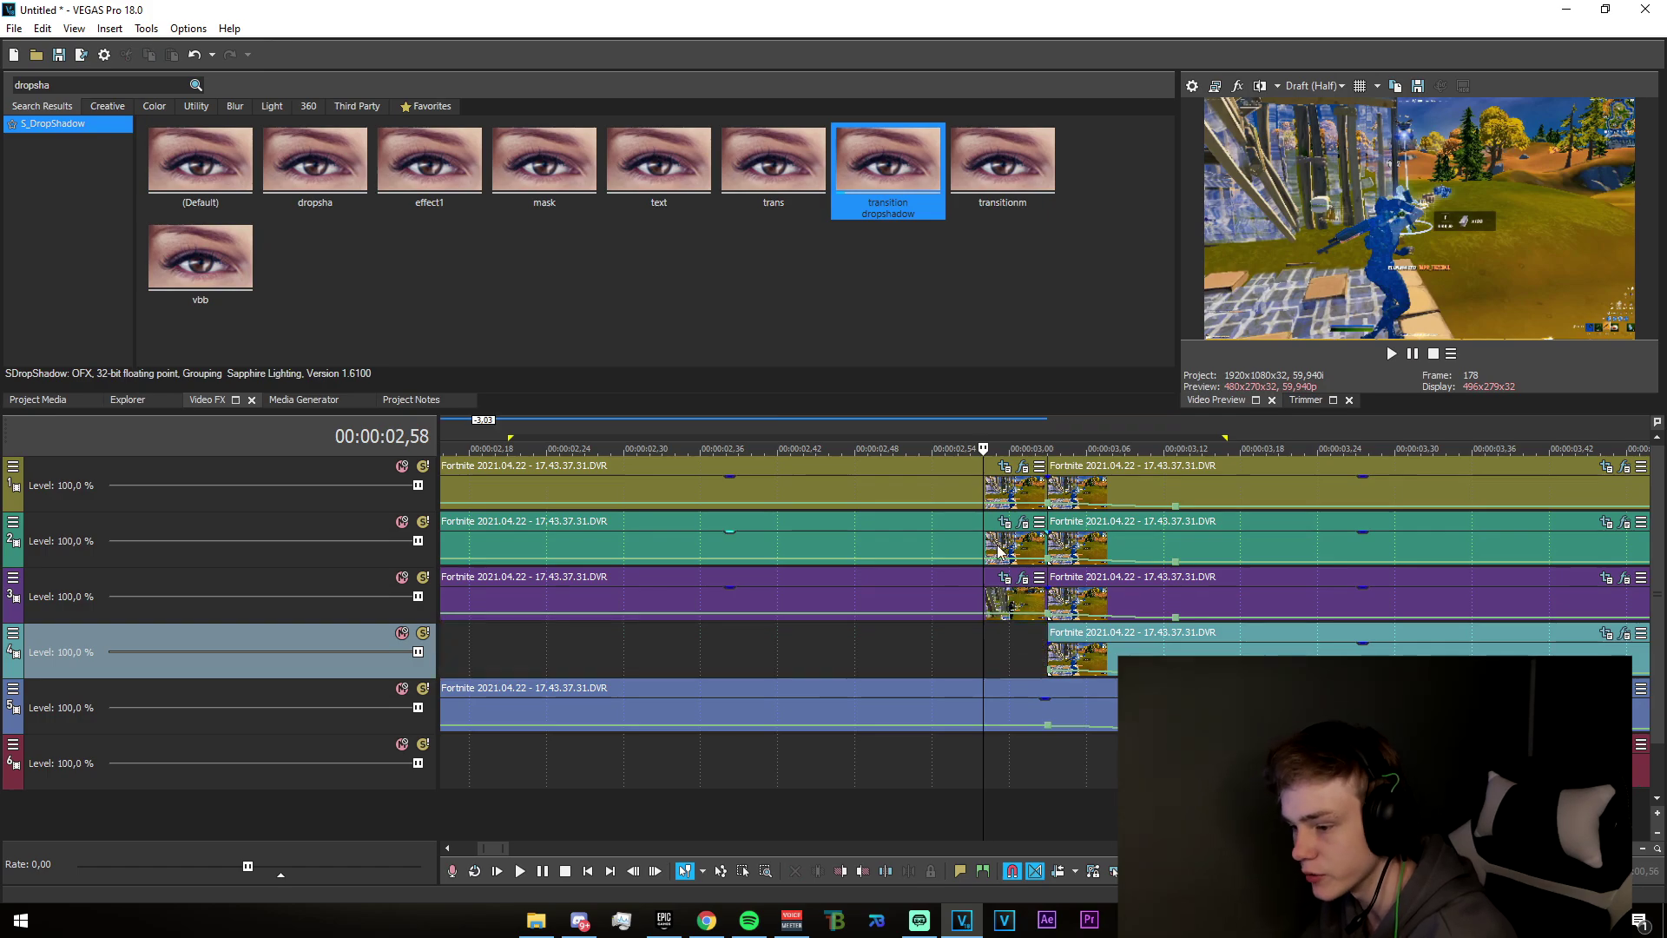
left_click(999, 547)
key("Delete")
left_click(998, 491)
key("Delete")
left_click(996, 605)
key("Delete")
- Review the area around the split and check the S_BlurMoCurves and S_DropShadow settings of the track 1 copy
left_click_drag(920, 598, 1253, 526)
left_click(1201, 495)
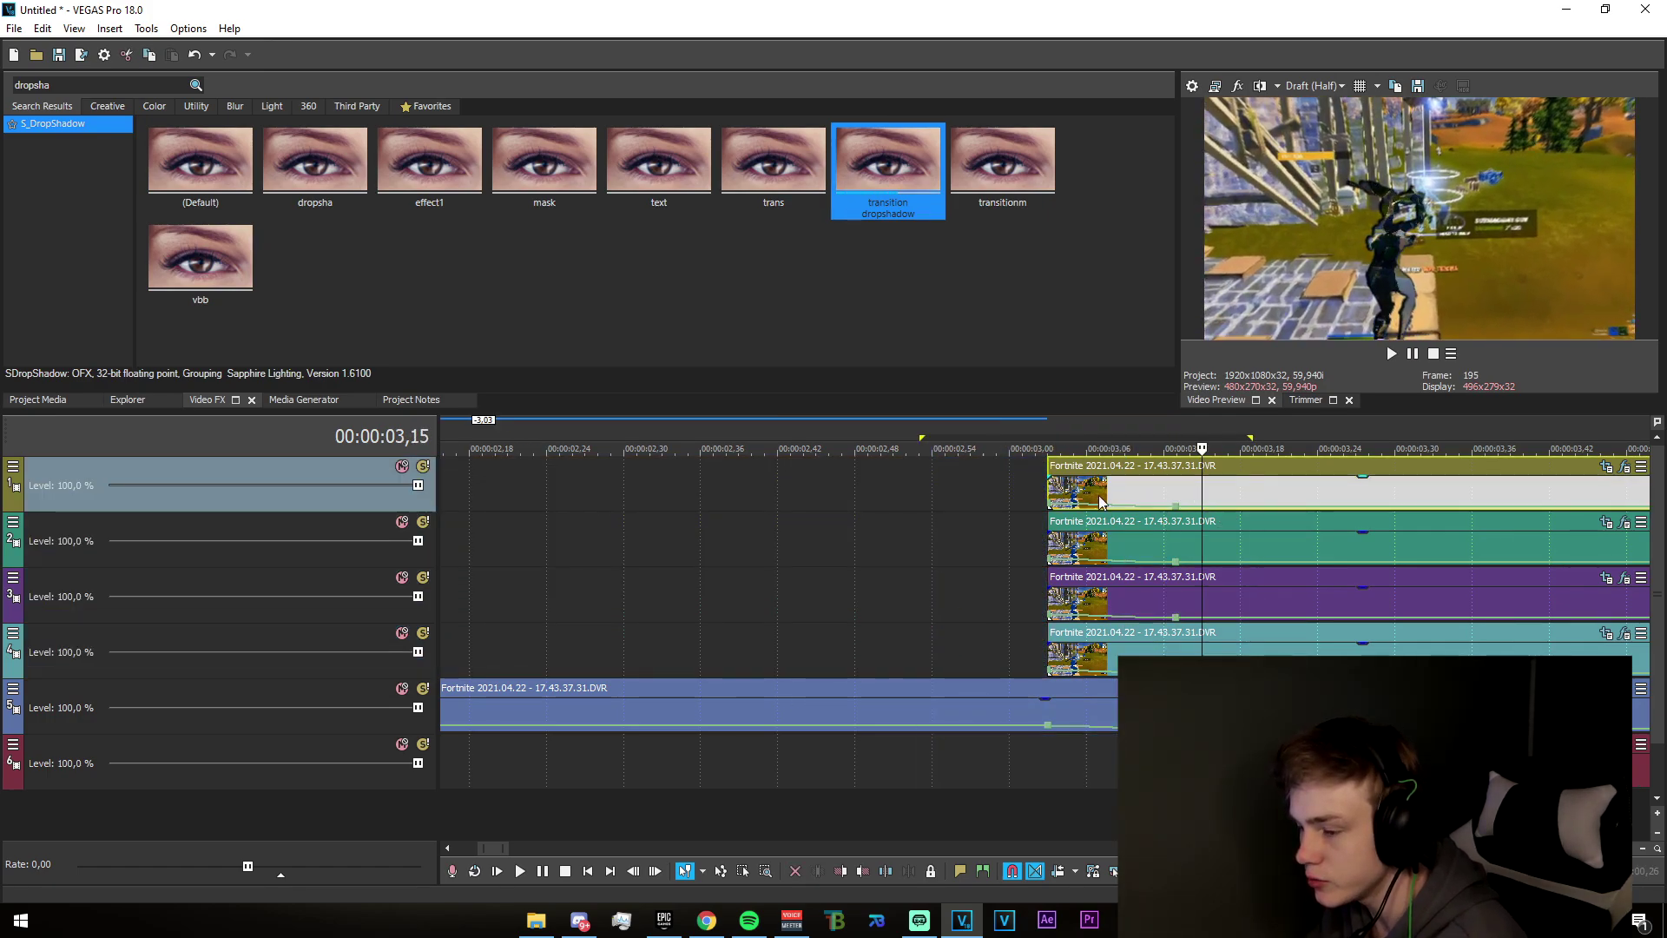
left_click(1009, 558)
scroll(990, 576, "up", 1)
scroll(966, 558, "down", 1)
left_click_drag(958, 556, 1060, 543)
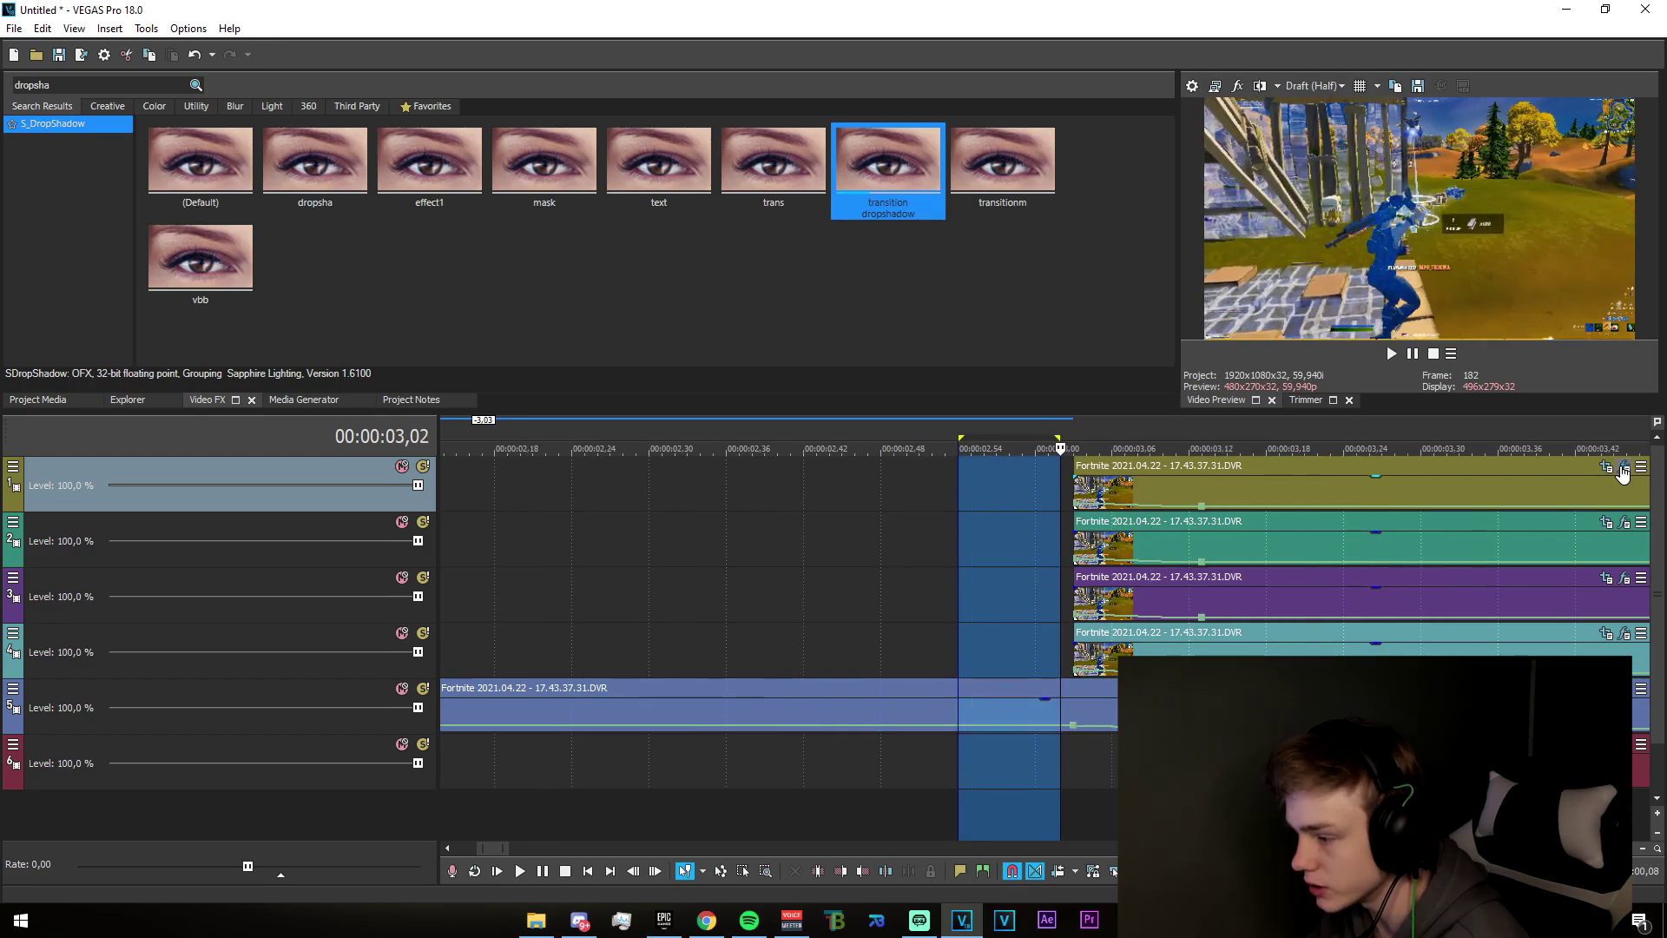
left_click(1623, 469)
left_click(214, 123)
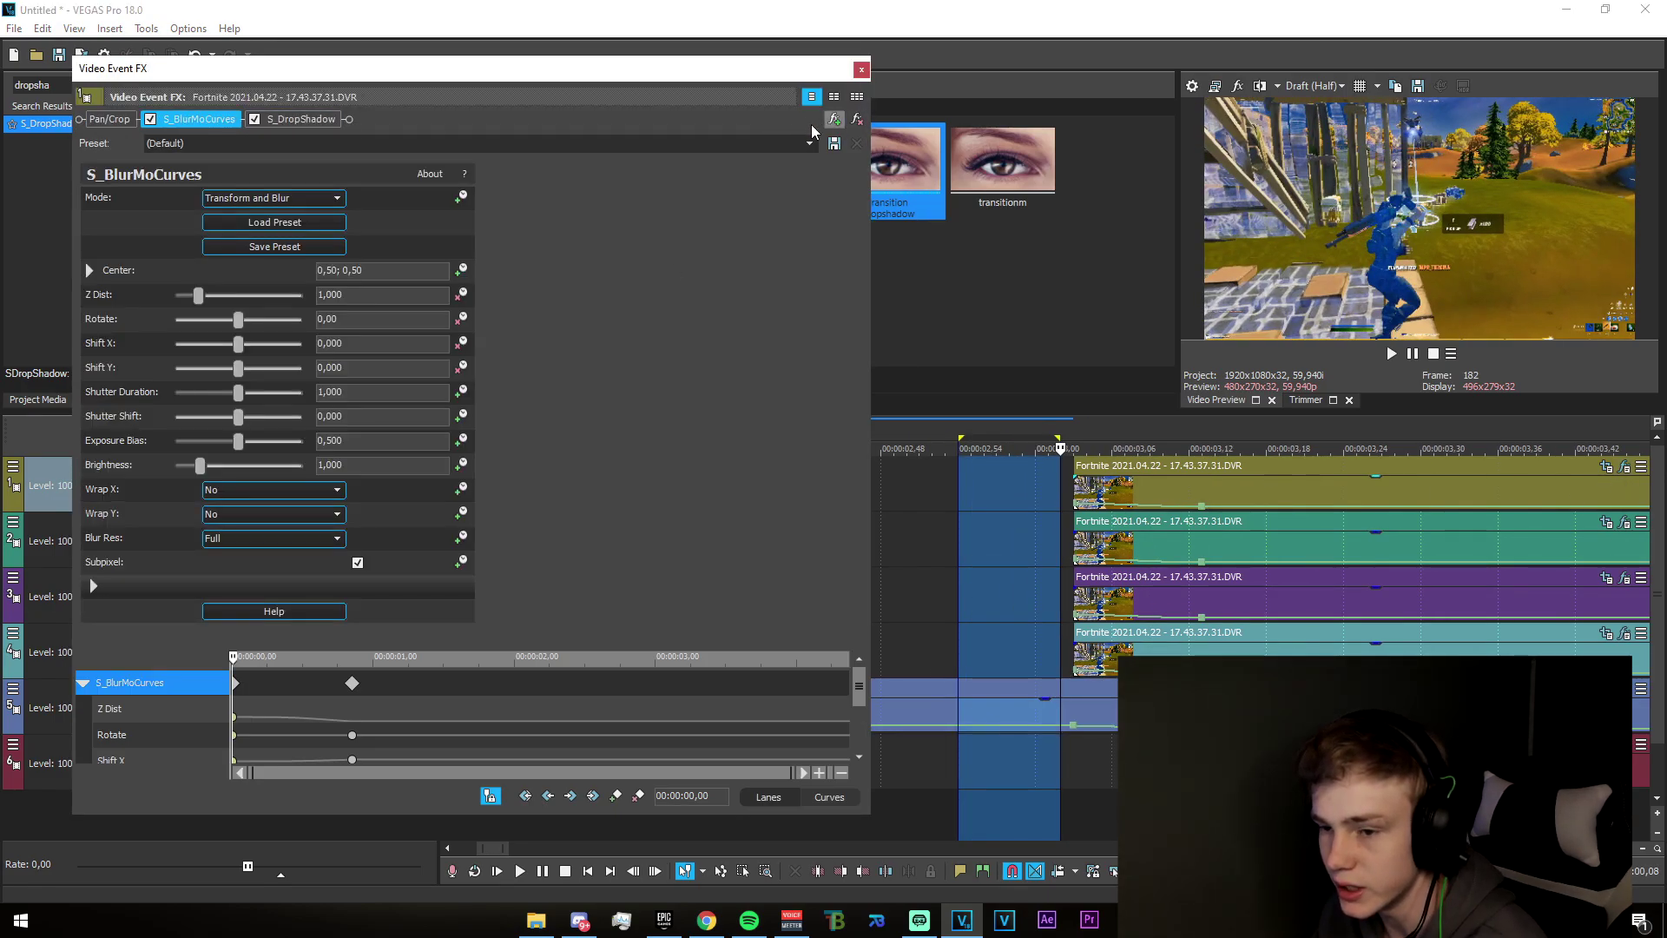
left_click(313, 118)
left_click(861, 70)
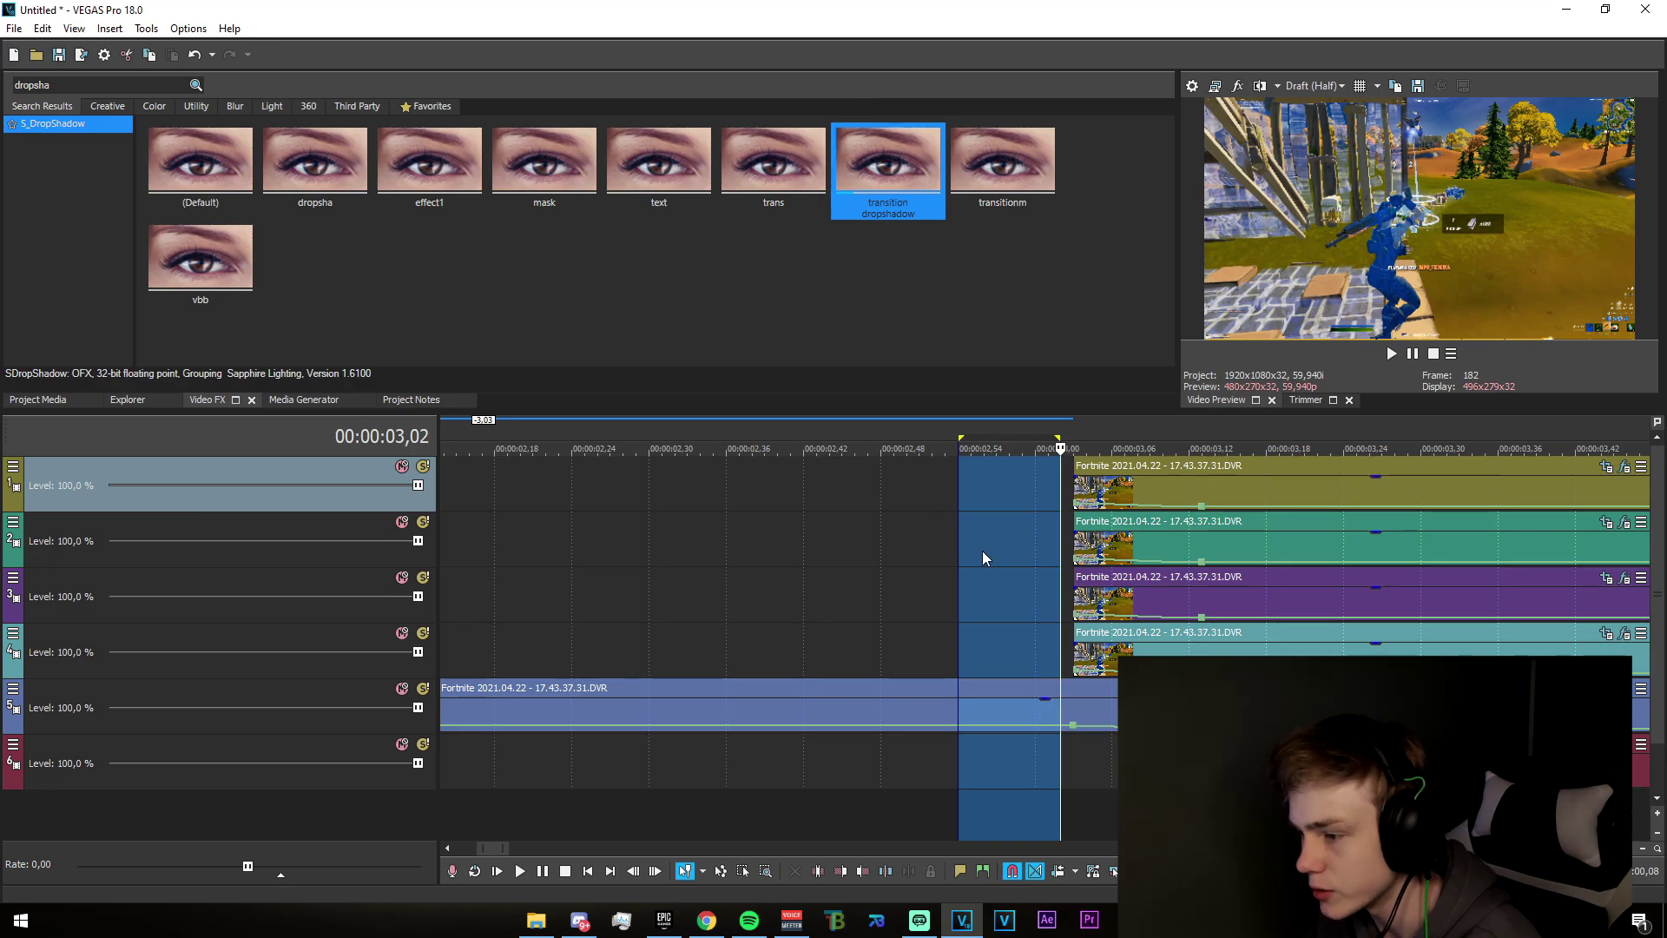
- Disable the mask in the pan/crop settings of the track 1 copy
left_click(1607, 470)
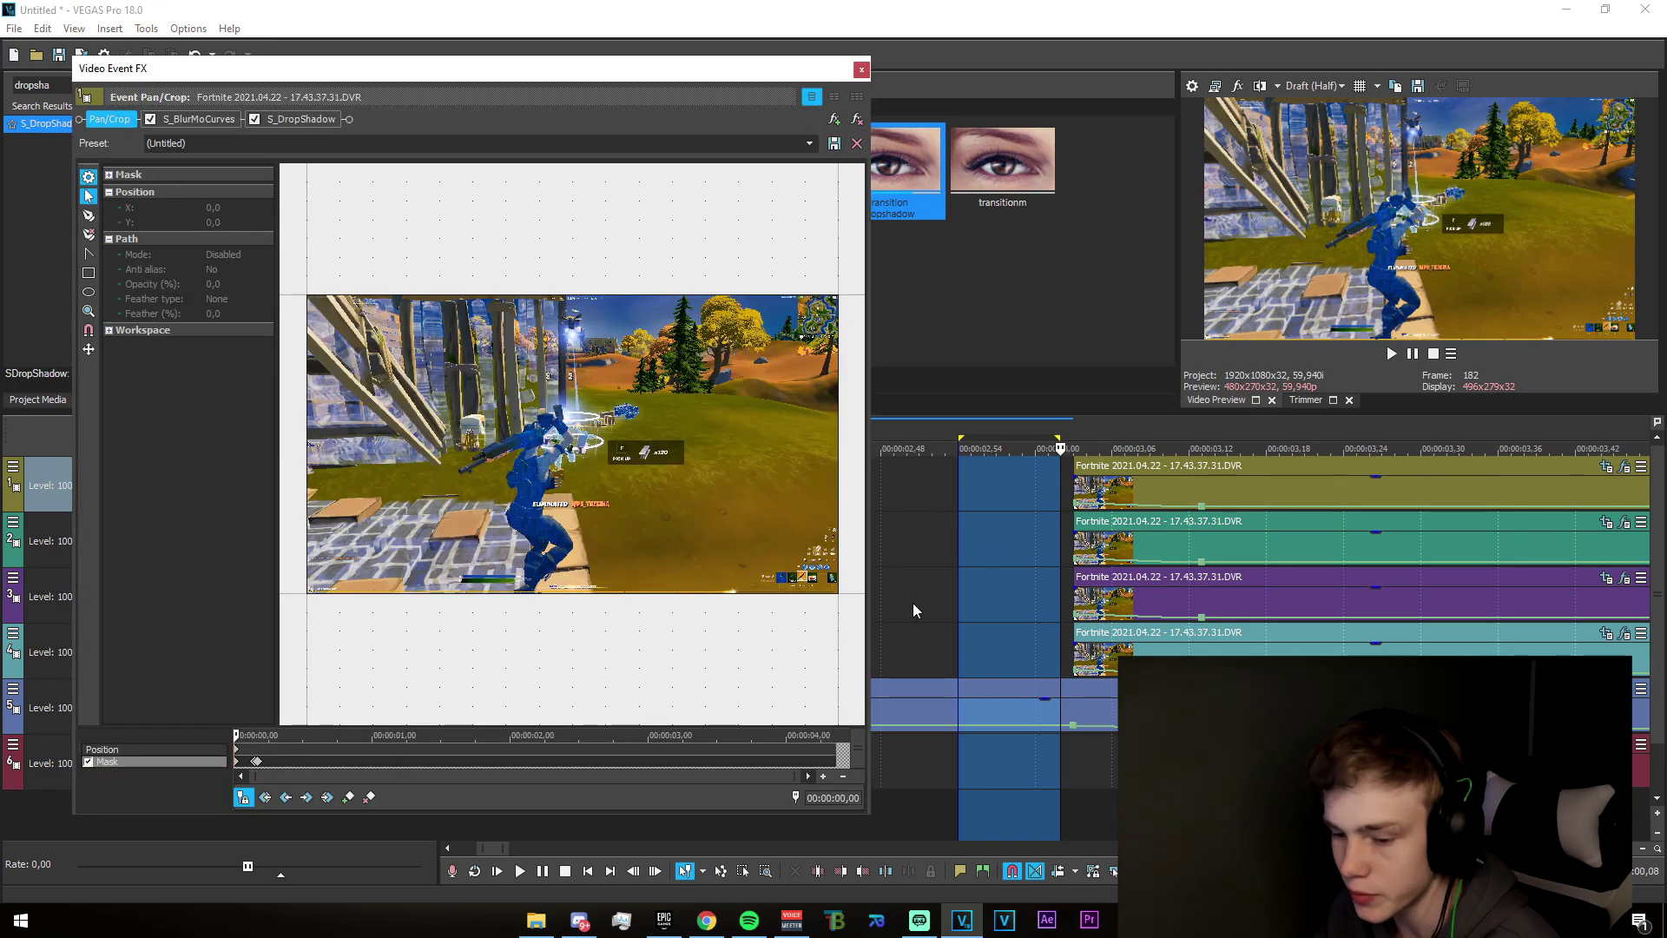
left_click(88, 762)
left_click(861, 71)
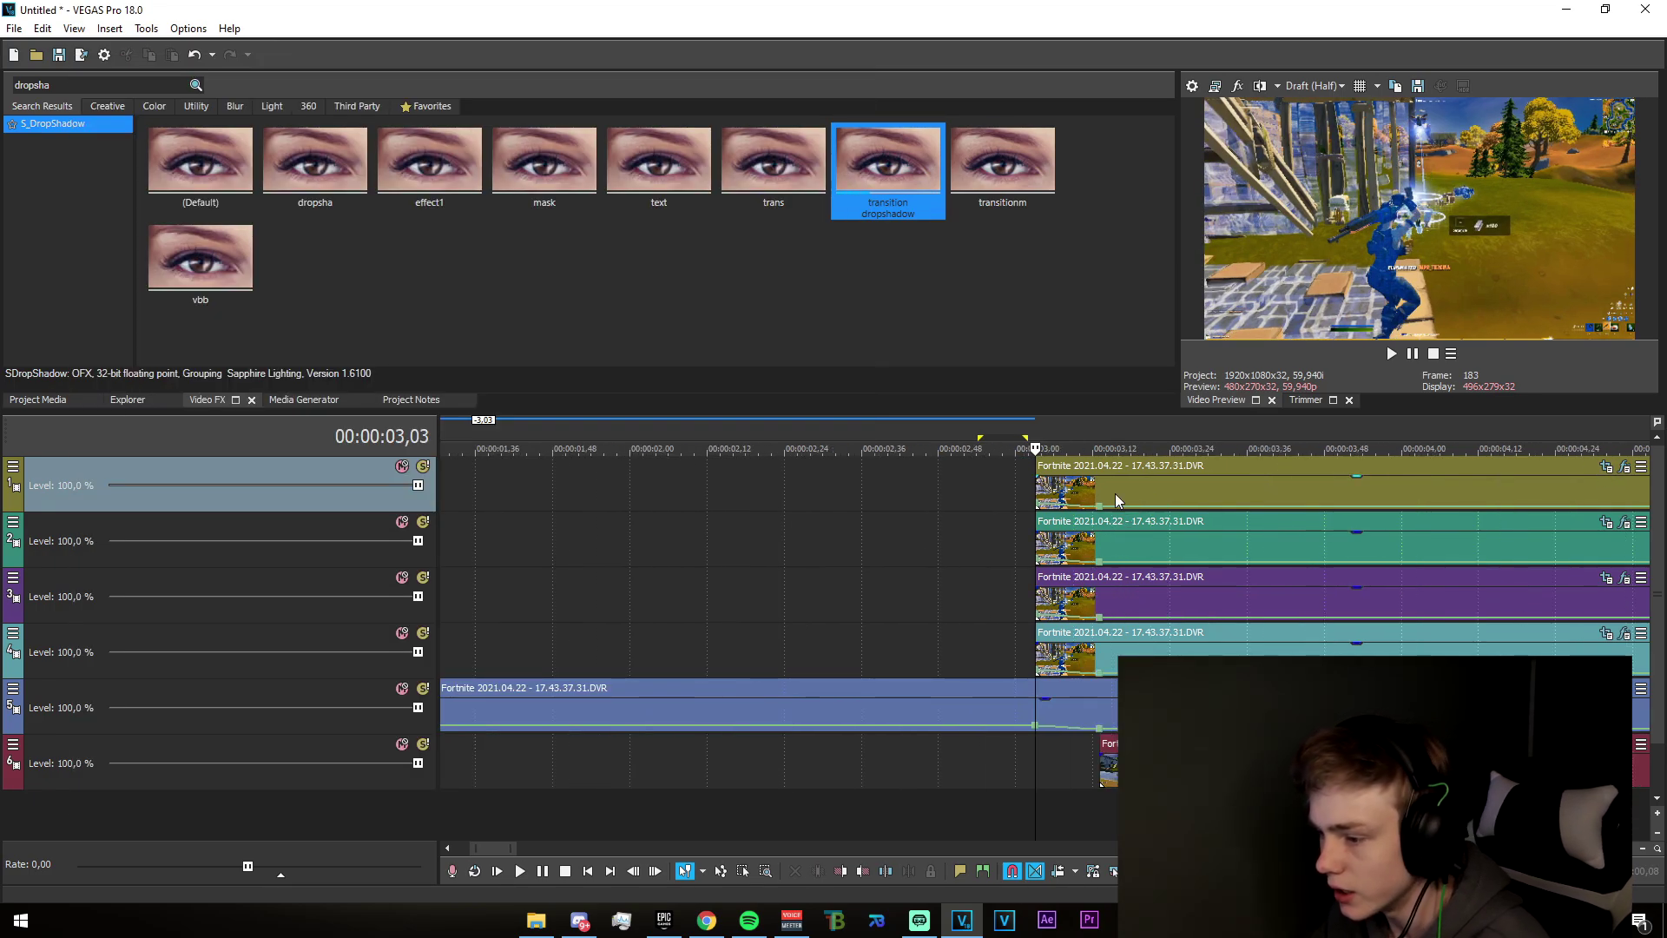
- Split the track 1 copy at 00:00:03,32 and delete the part after the split
left_click(1149, 492)
left_click(1146, 492)
left_click(1165, 491)
left_click(1205, 492)
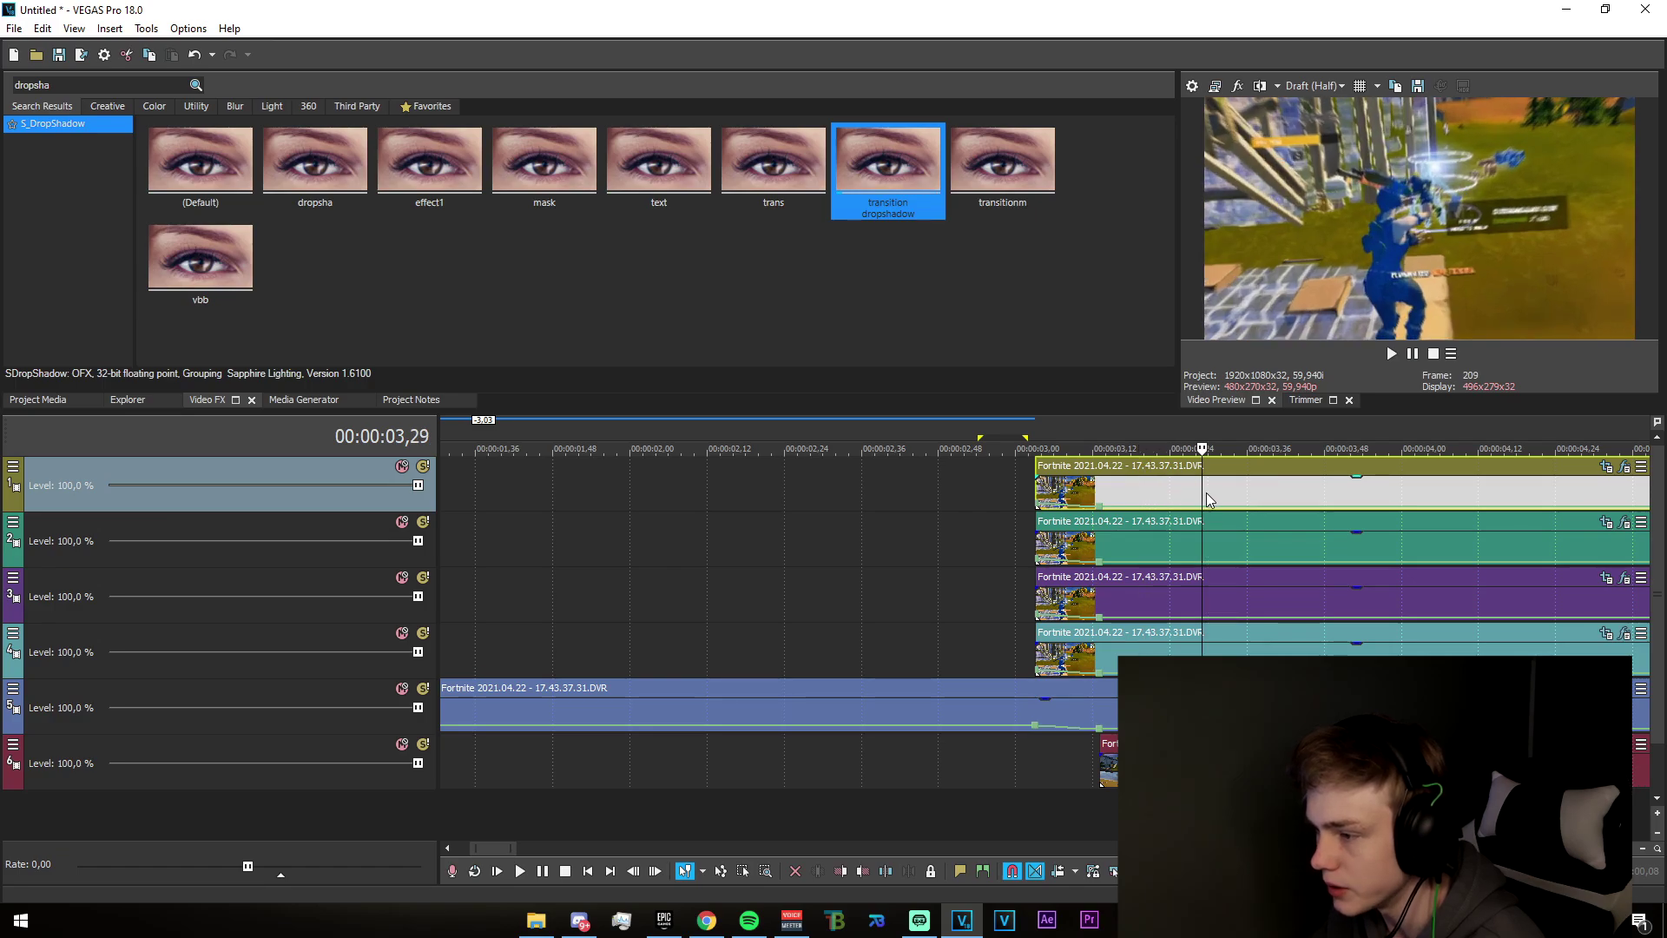
left_click(1222, 491)
key("s")
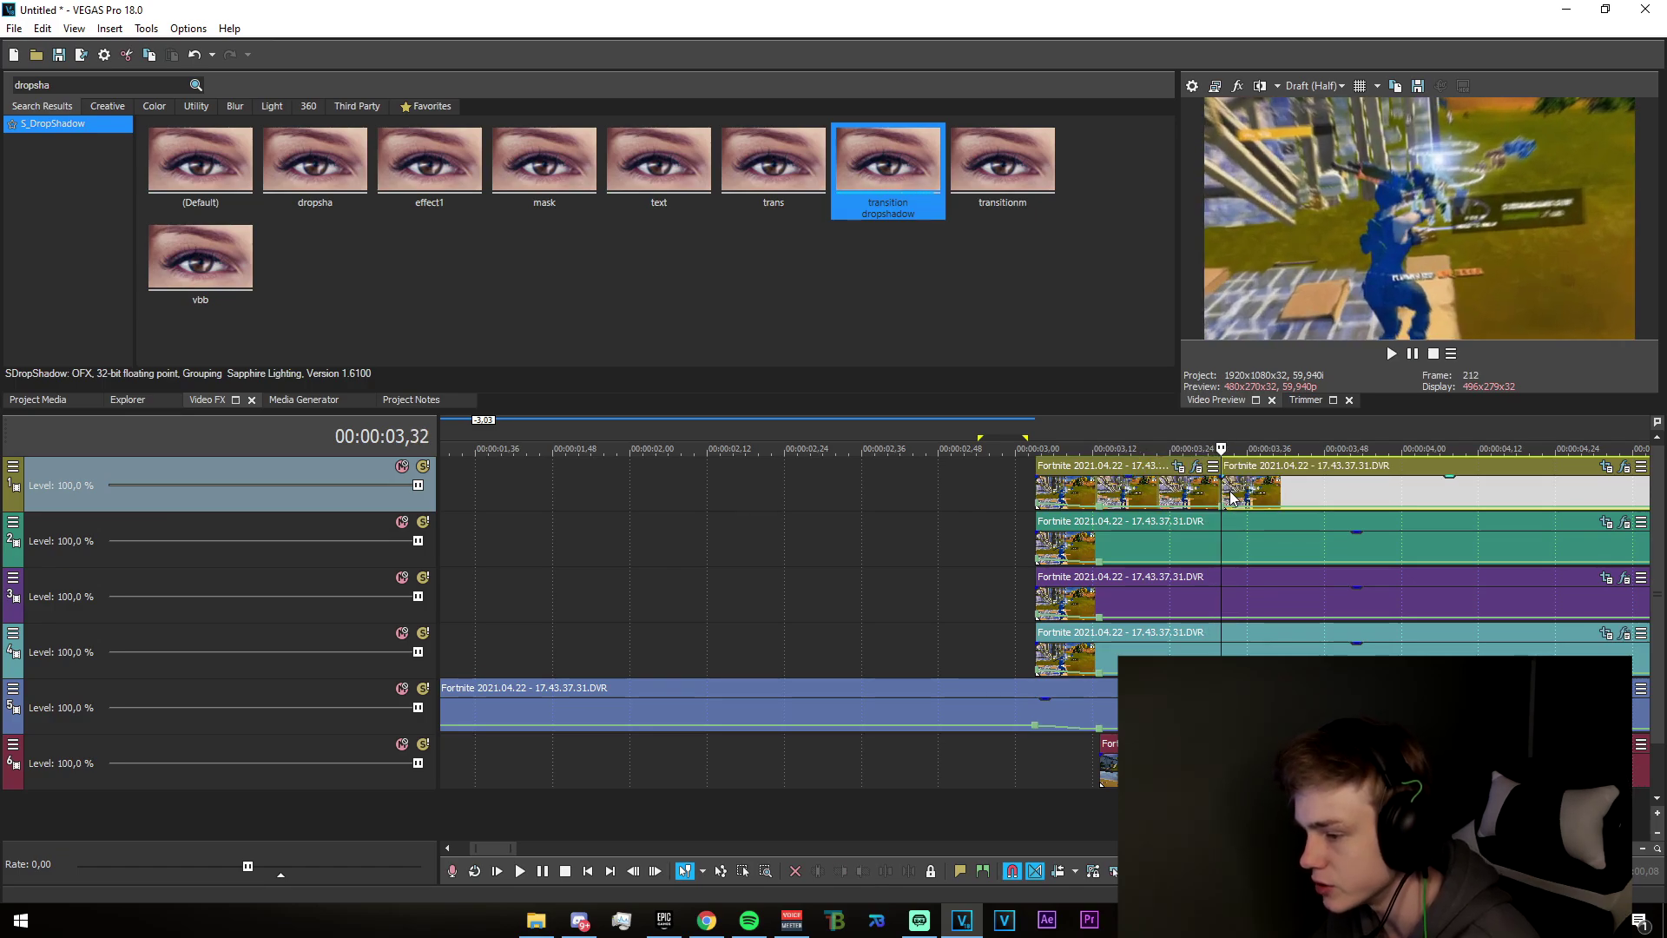
left_click(1230, 493)
scroll(1340, 568, "down", 2)
key("Delete")
scroll(1049, 516, "up", 2)
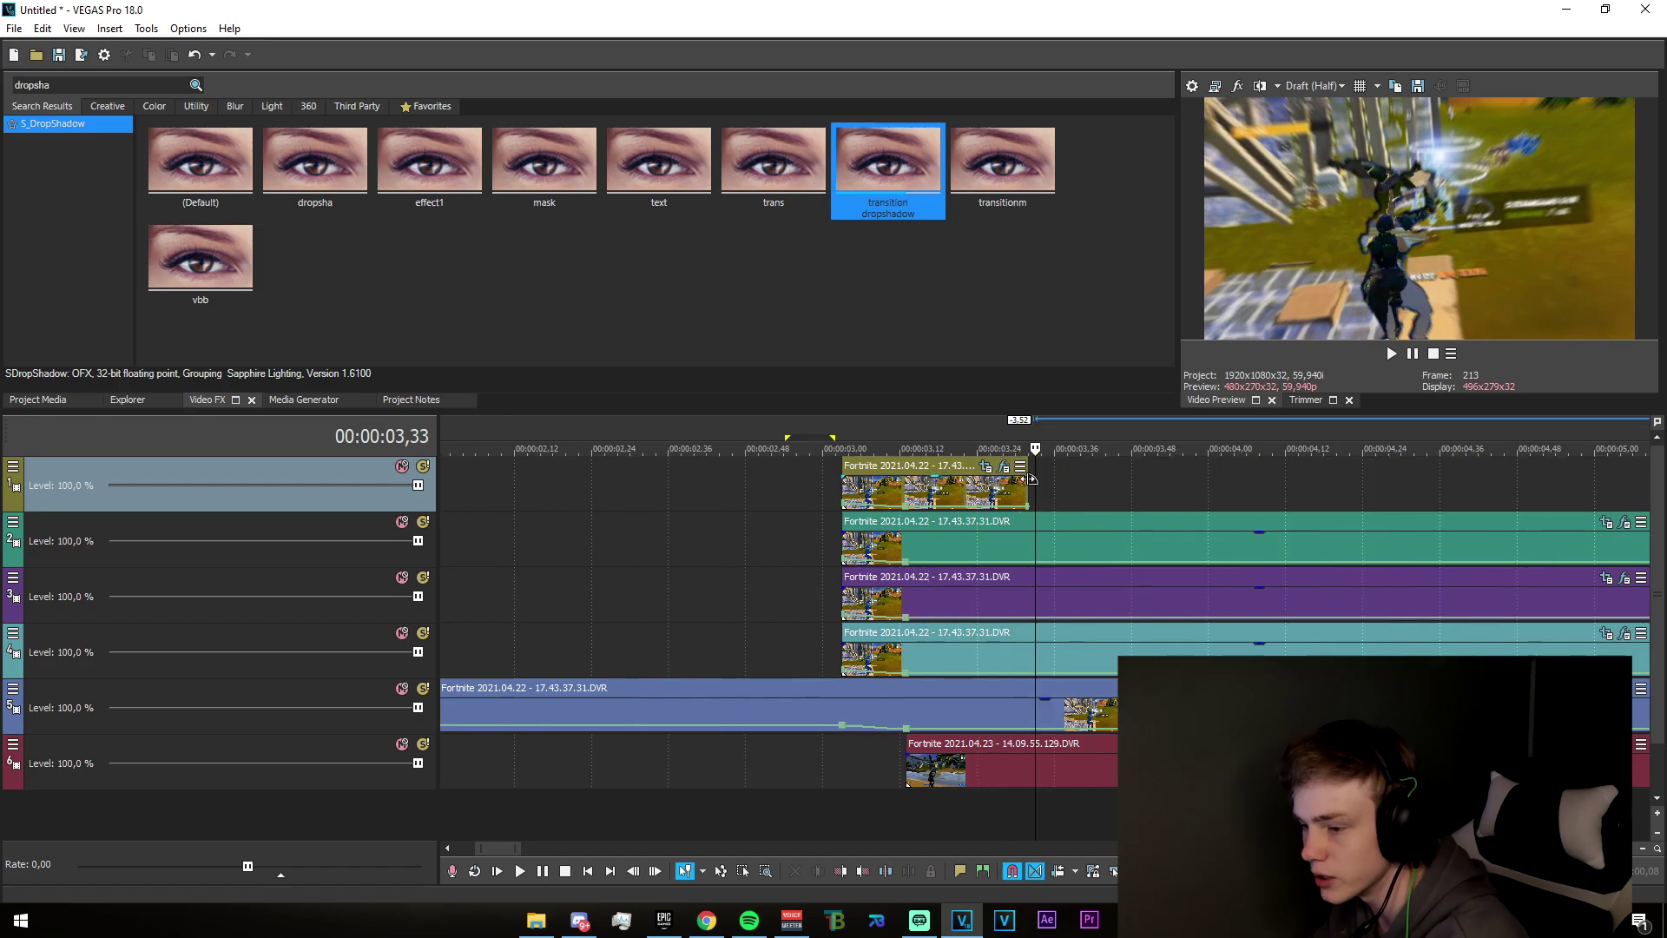
- Review the start of the layered copies and check the timing of the second S_BlurMoCurves keyframe on the track 2 copy
left_click_drag(689, 486, 845, 606)
left_click(846, 605)
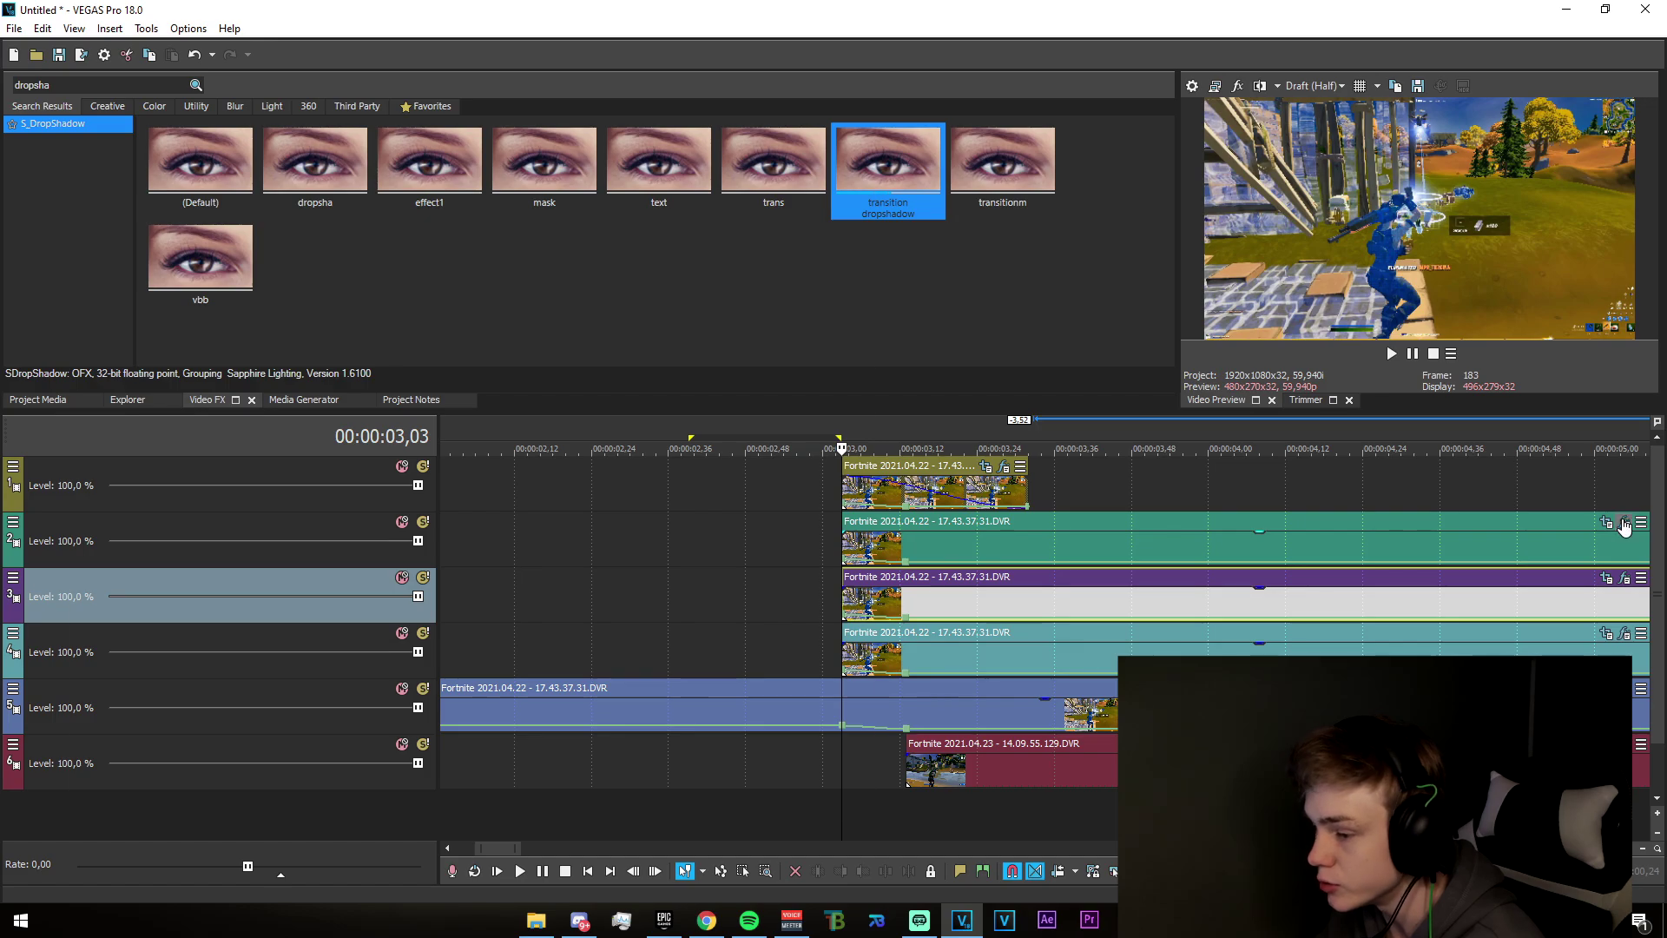
left_click(1623, 525)
left_click(712, 683)
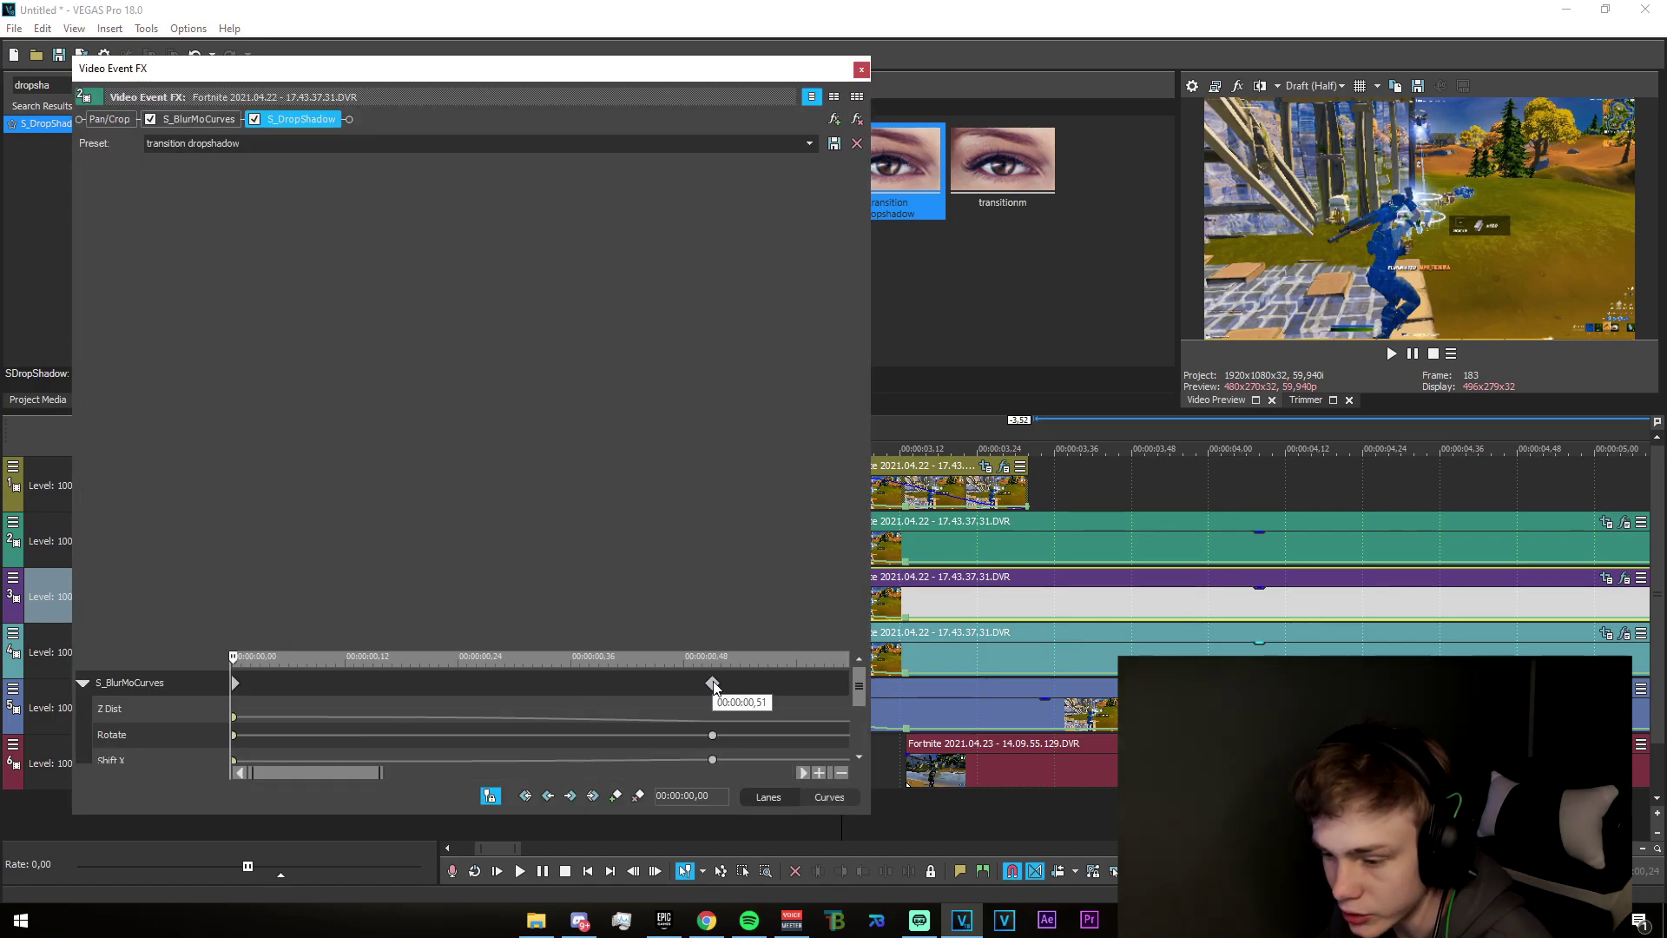
left_click(862, 70)
- Move the second S_BlurMoCurves keyframe of the track 3 copy to 00:00:00,54
left_click(1621, 584)
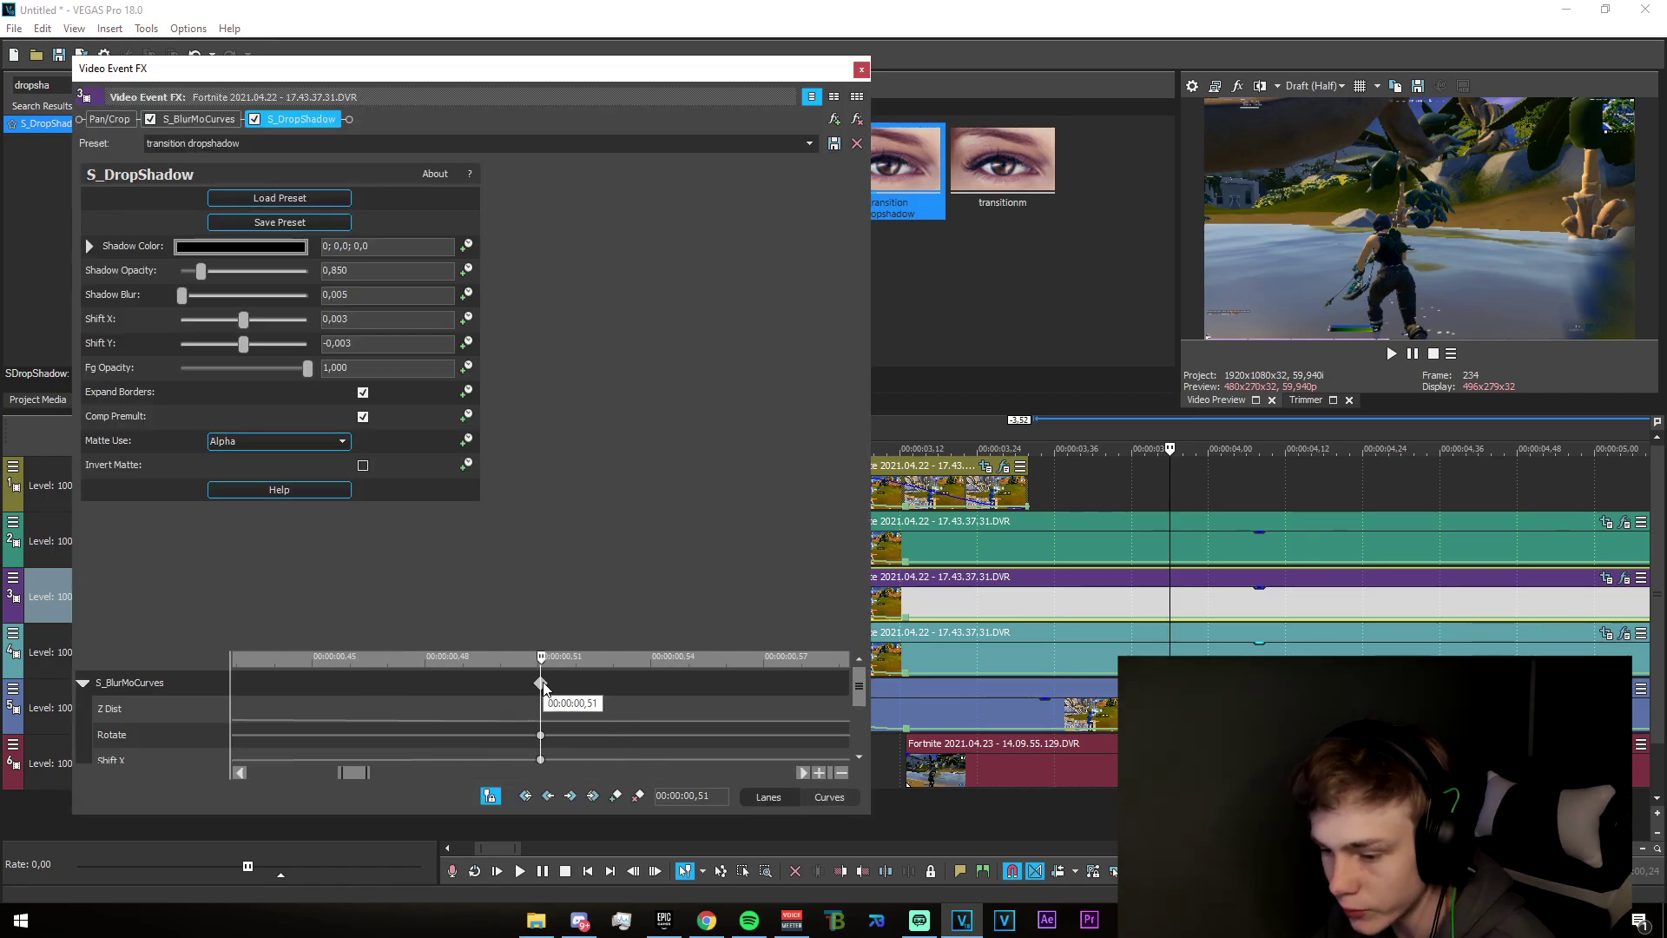
left_click(541, 683)
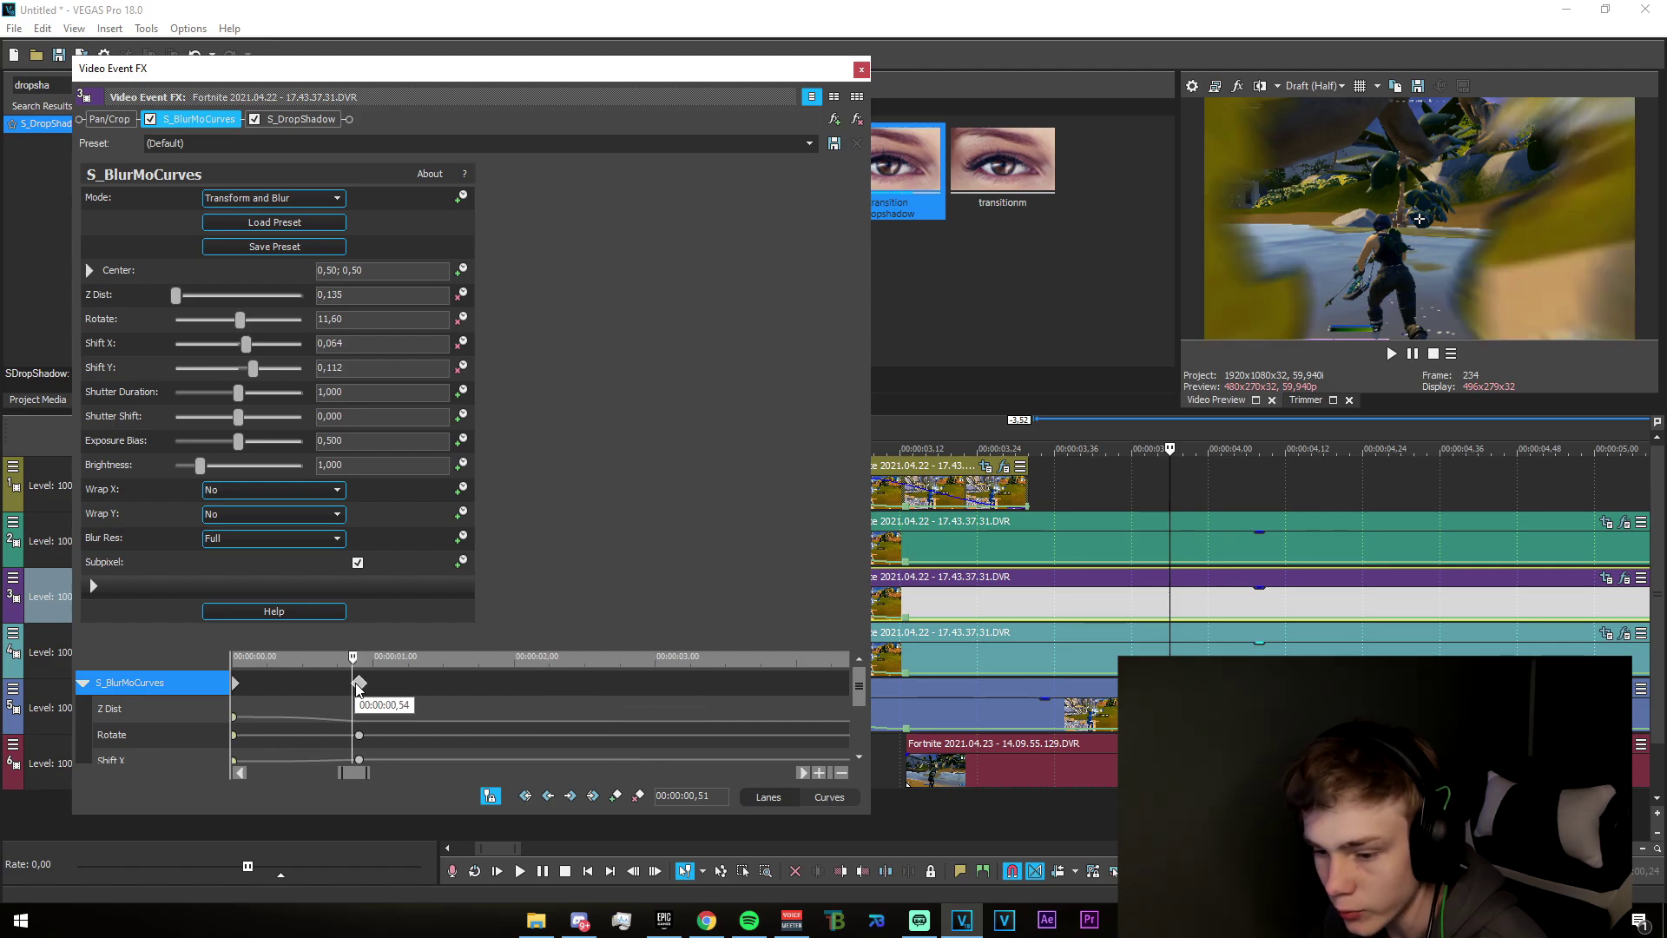
left_click(358, 686)
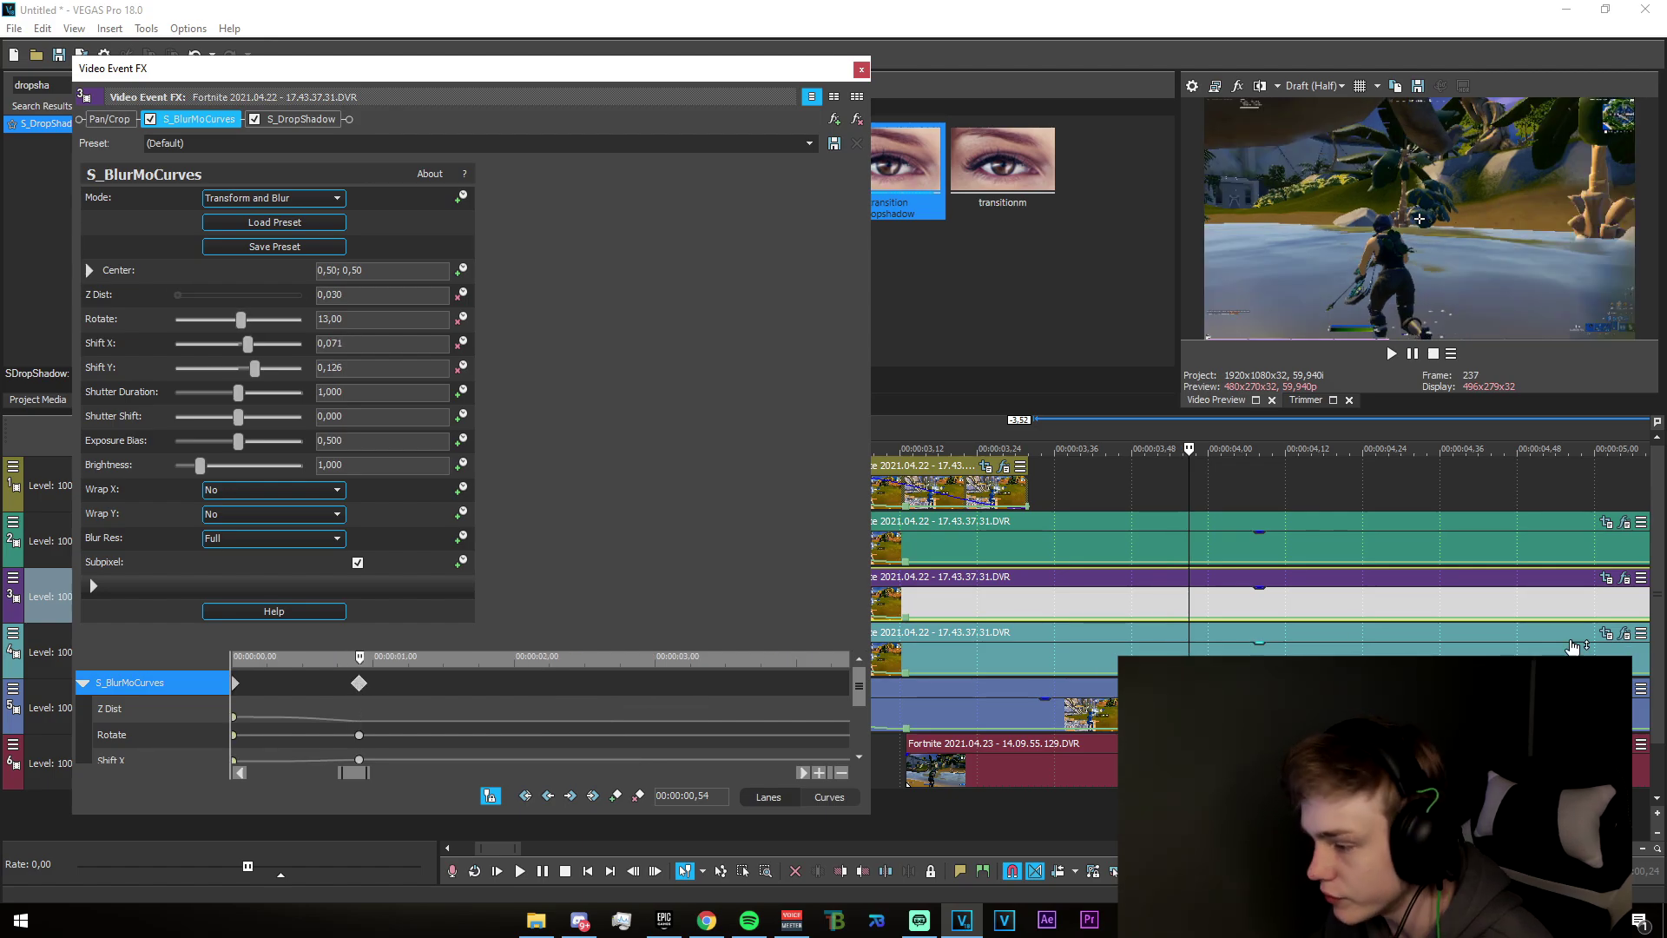
- Move the second S_BlurMoCurves keyframe of the track 4 copy about seven frames past 00:00:00,51
left_click(1632, 641)
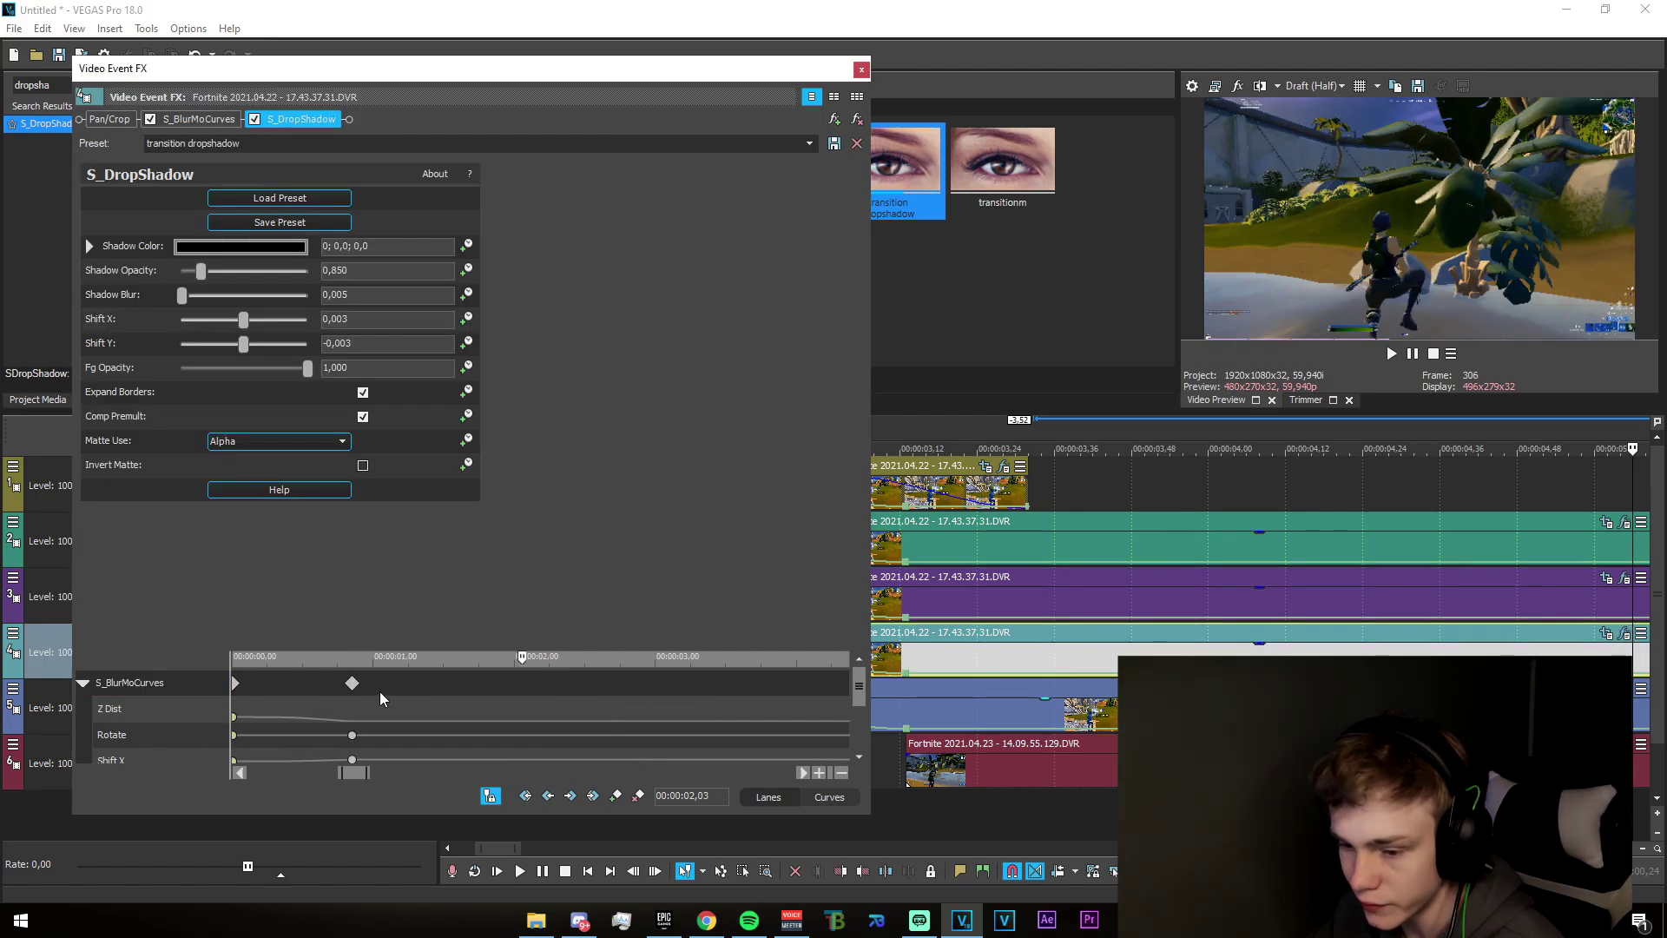
left_click(353, 683)
scroll(467, 702, "up", 3)
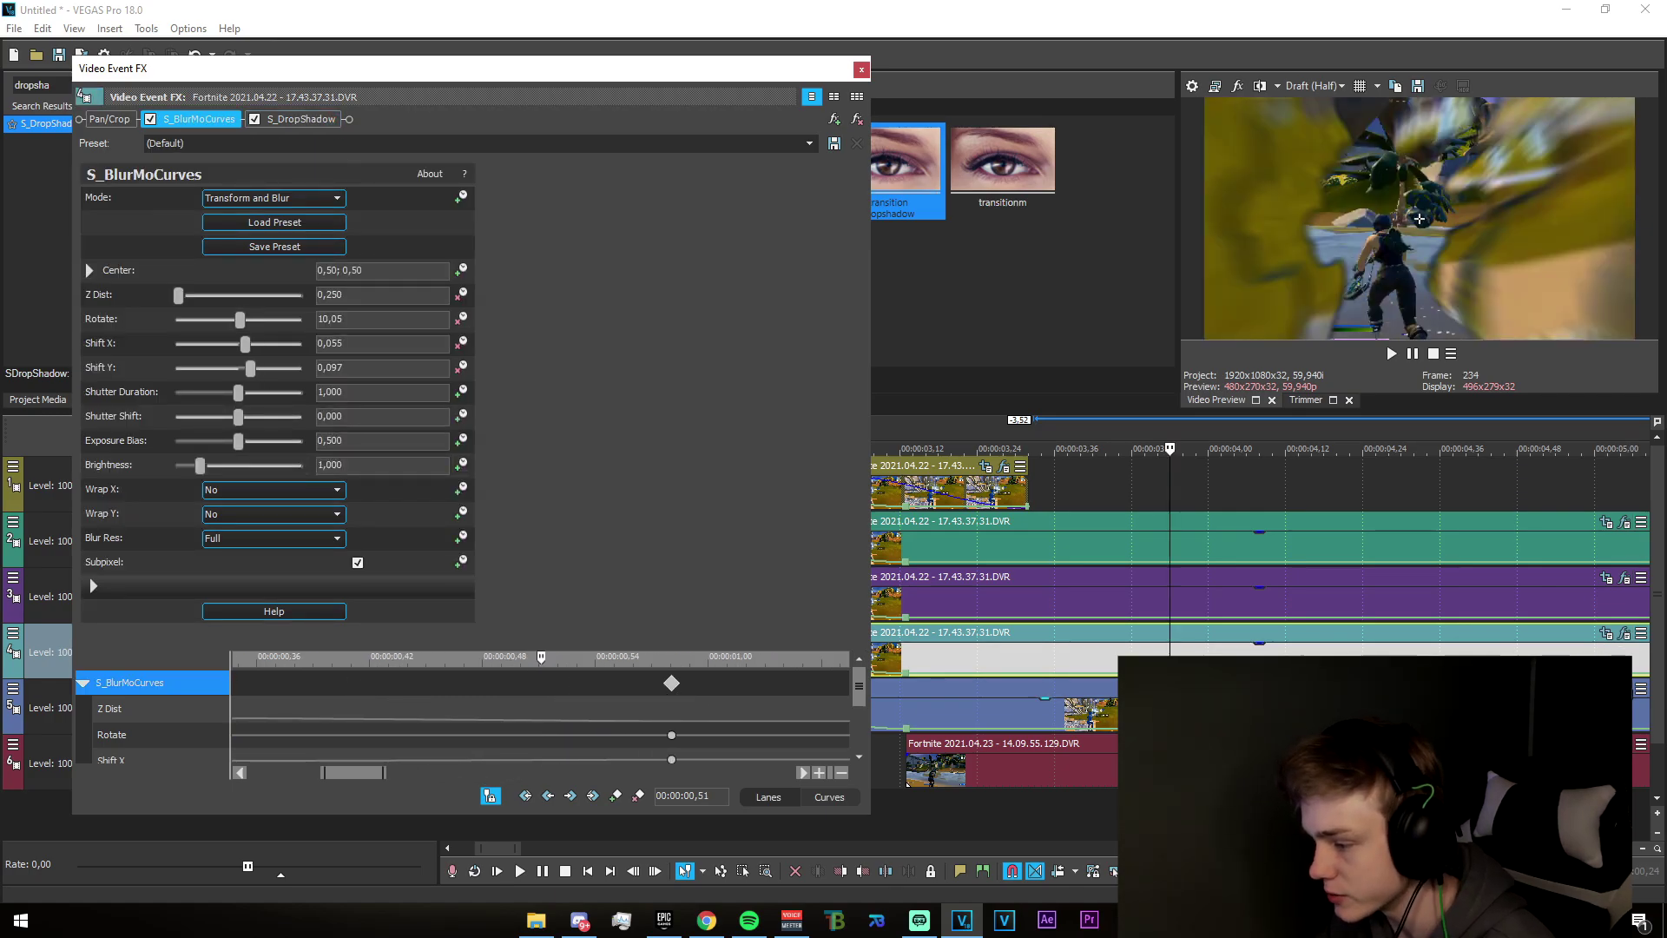
- Move the last S_BlurMoCurves keyframe of the original clip on track 5 to 00:00:04,00
left_click(1625, 689)
left_click(563, 688)
scroll(581, 710, "up", 3)
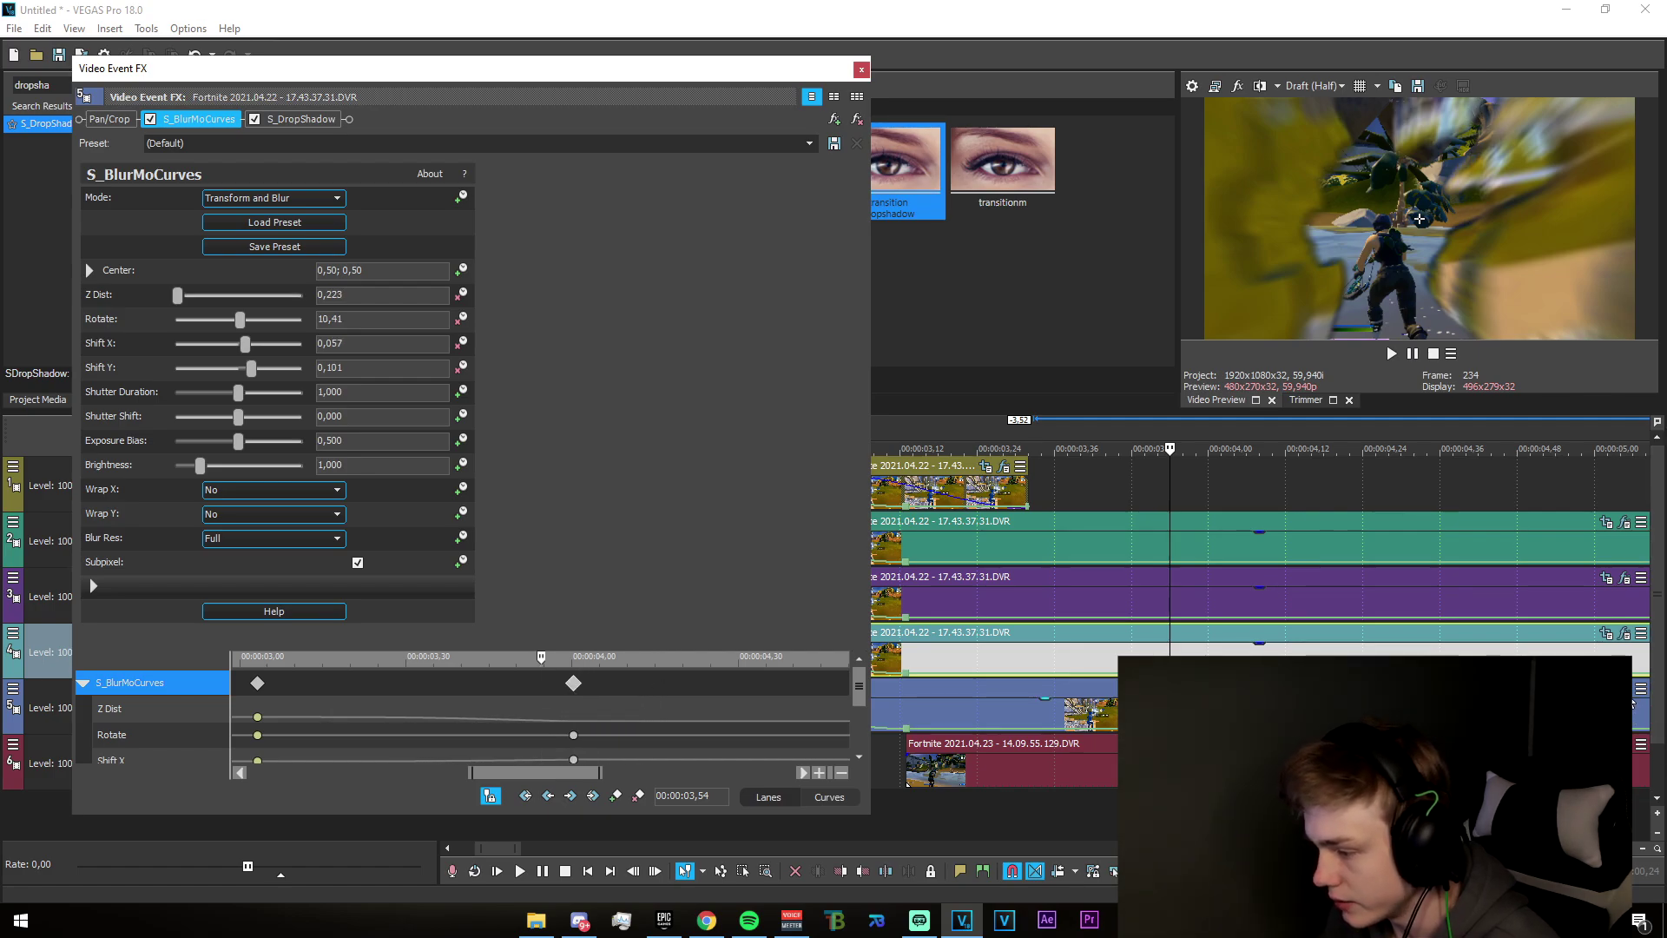
scroll(560, 673, "down", 3)
left_click(564, 683)
scroll(579, 690, "up", 3)
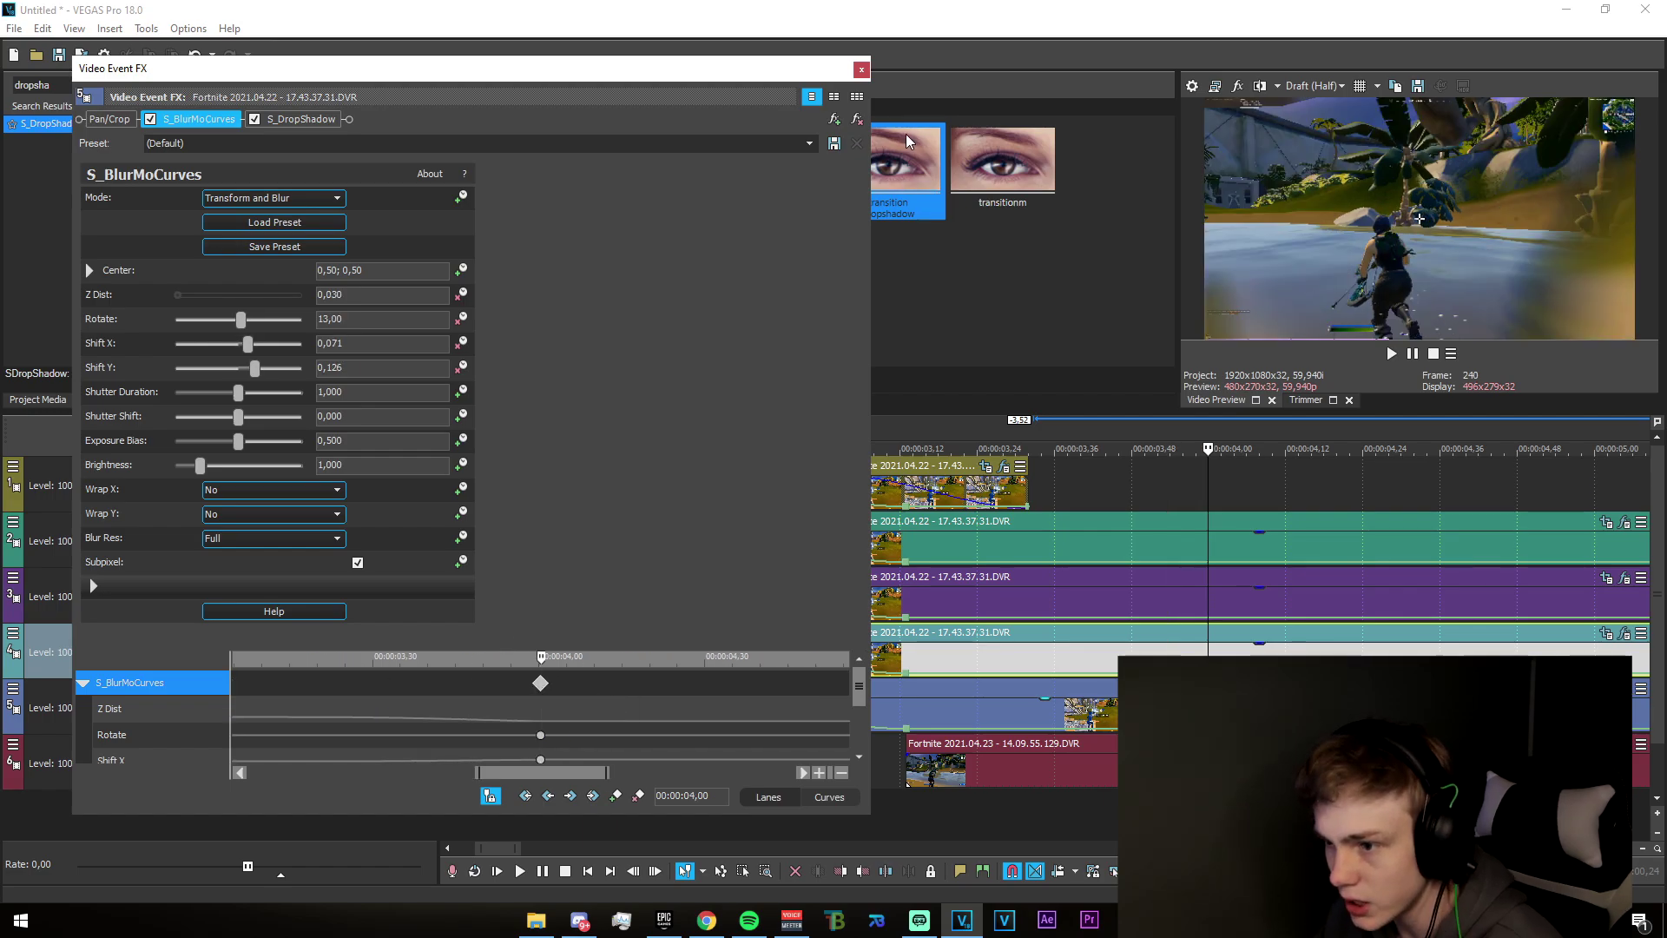
- Split the three clip copies on tracks 2, 3 and 4 at 00:00:04,03
left_click(860, 69)
left_click_drag(771, 629, 1356, 638)
scroll(1157, 619, "down", 3)
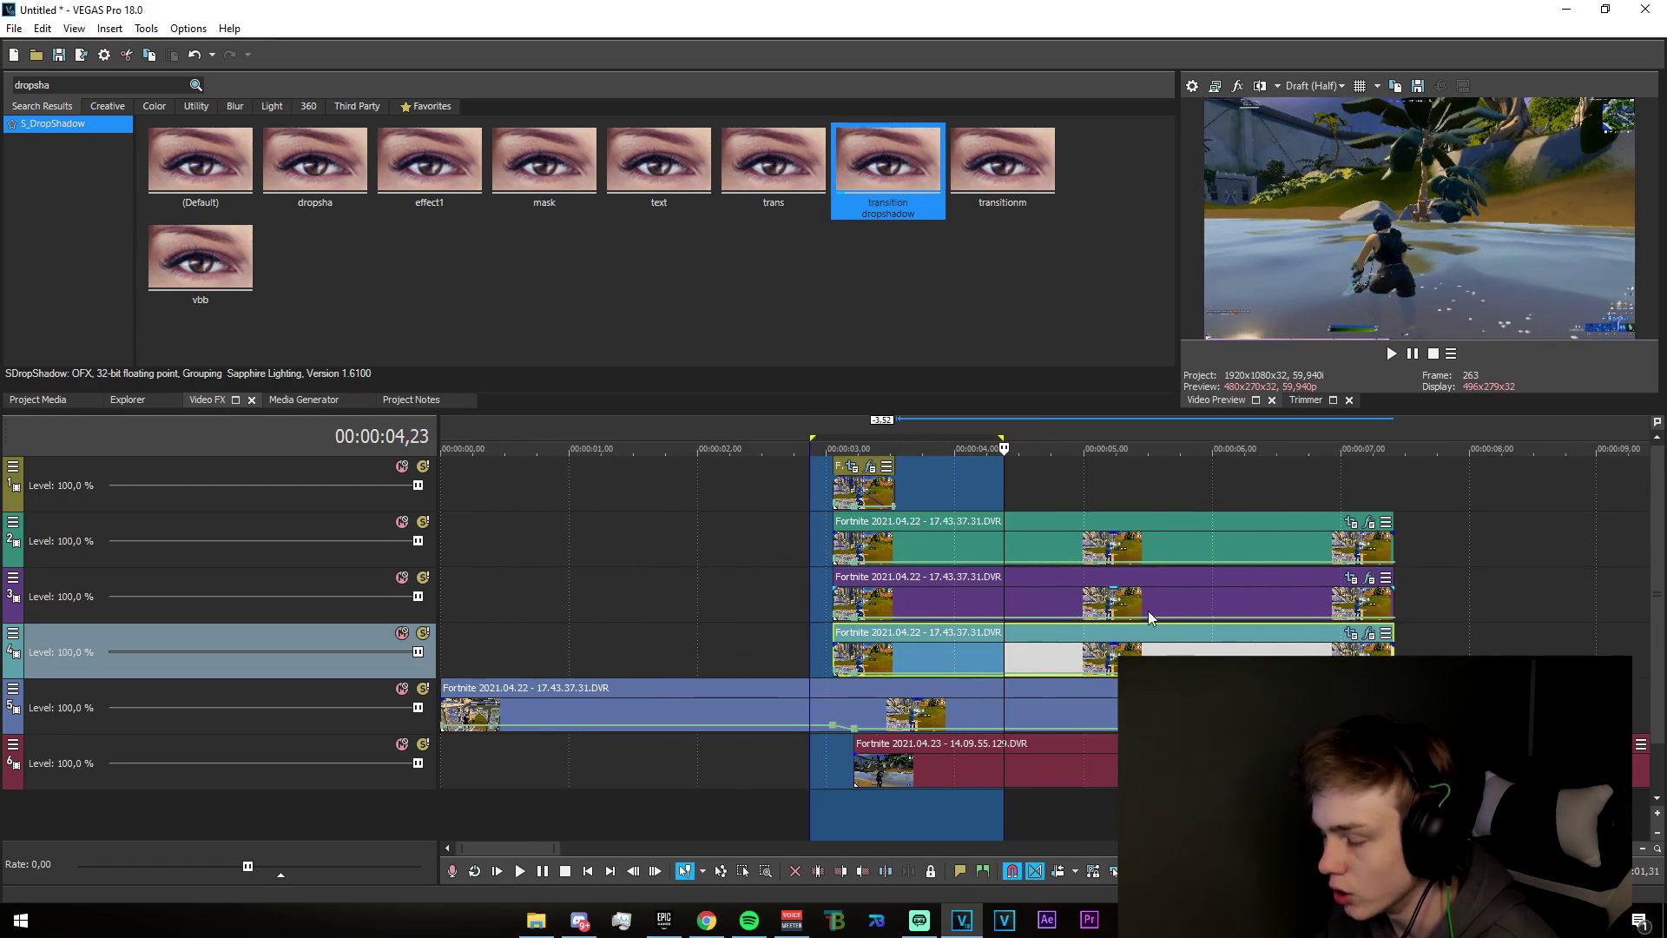
scroll(1156, 620, "up", 2)
left_click_drag(1005, 499, 949, 505)
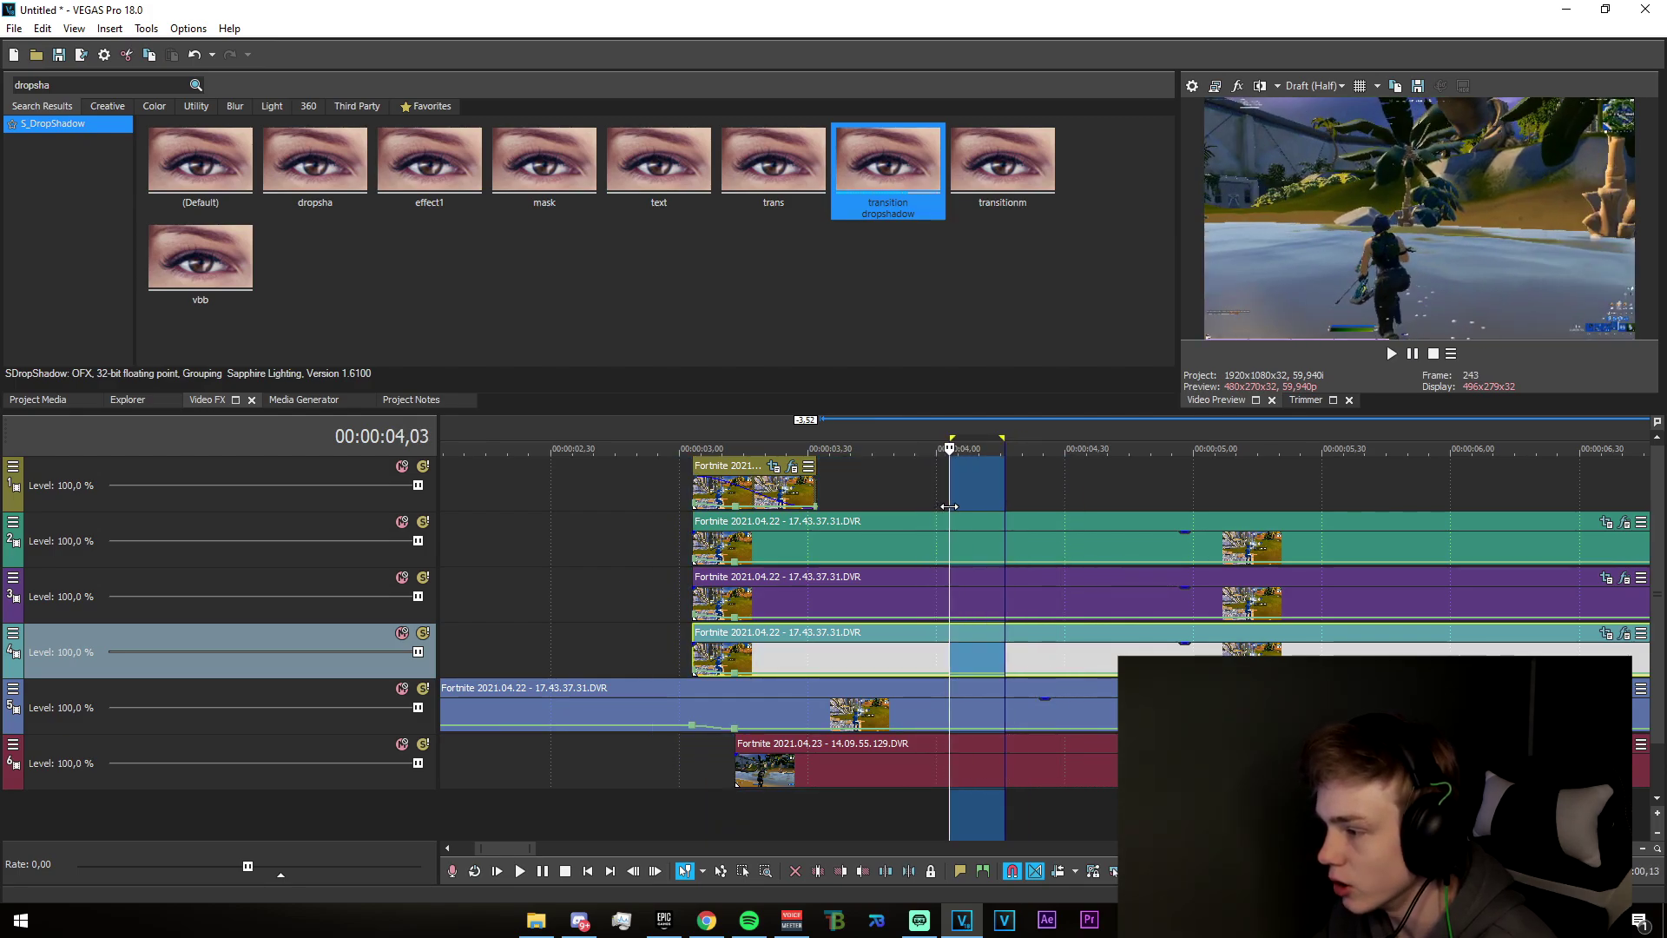
left_click(952, 543)
key("s")
left_click(955, 599)
key("s")
left_click(1014, 638)
key("s")
- Delete the leftover parts of the copies on tracks 2, 3 and 4 after the split
left_click_drag(841, 500, 946, 502)
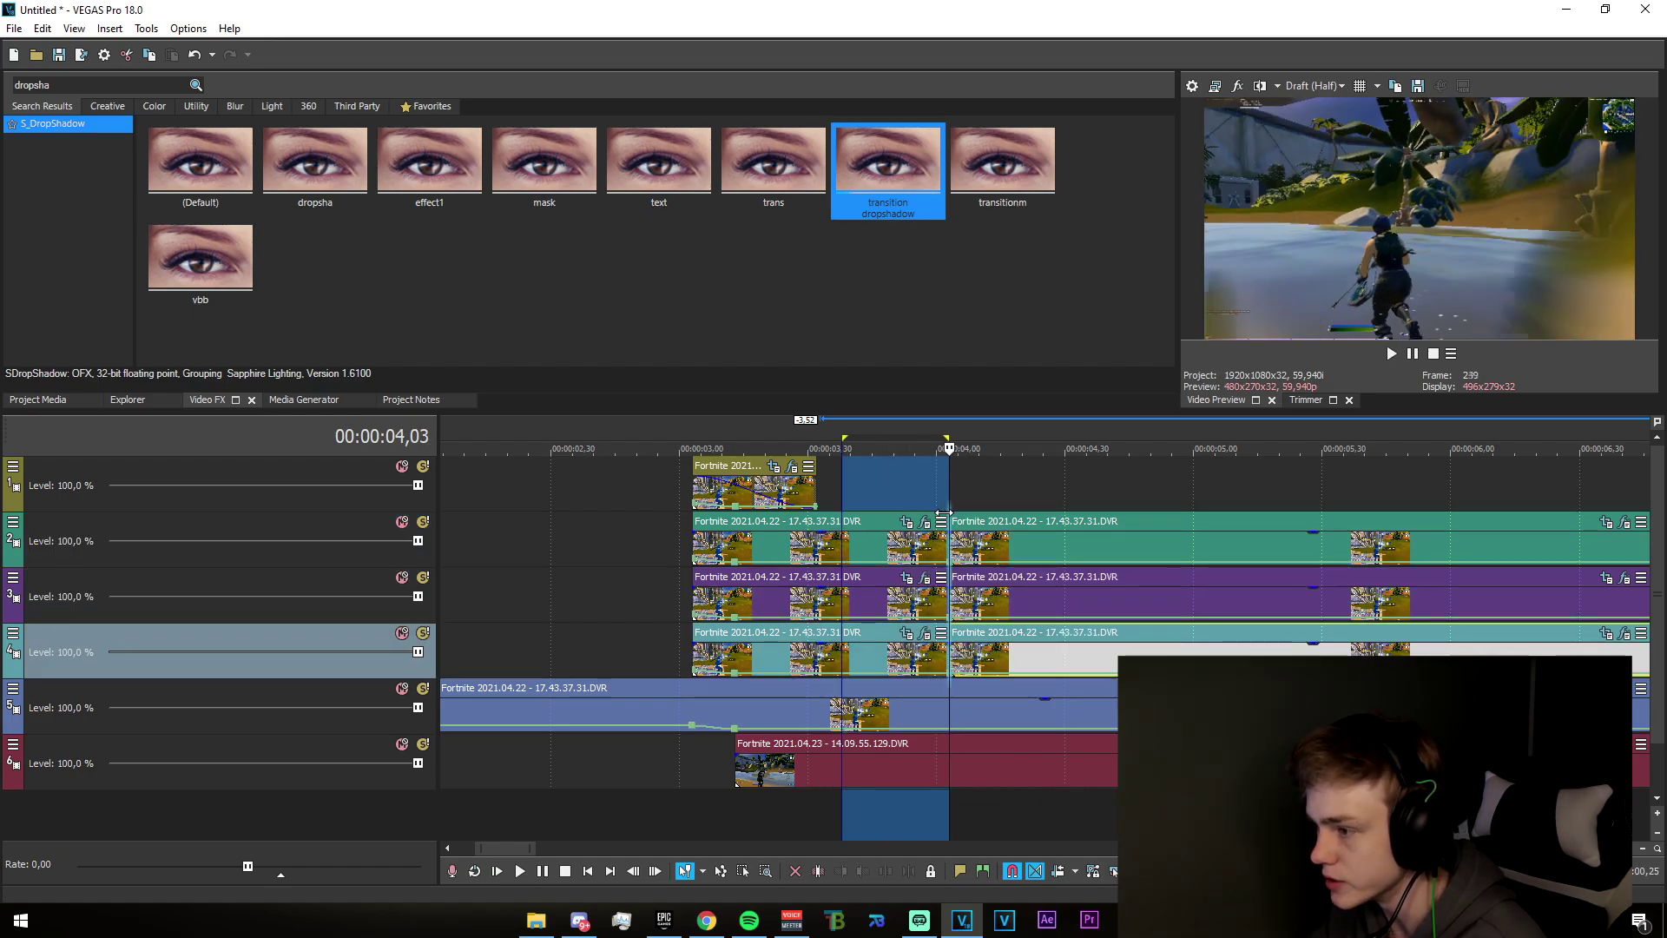
left_click(974, 546)
key("Delete")
left_click(1022, 654)
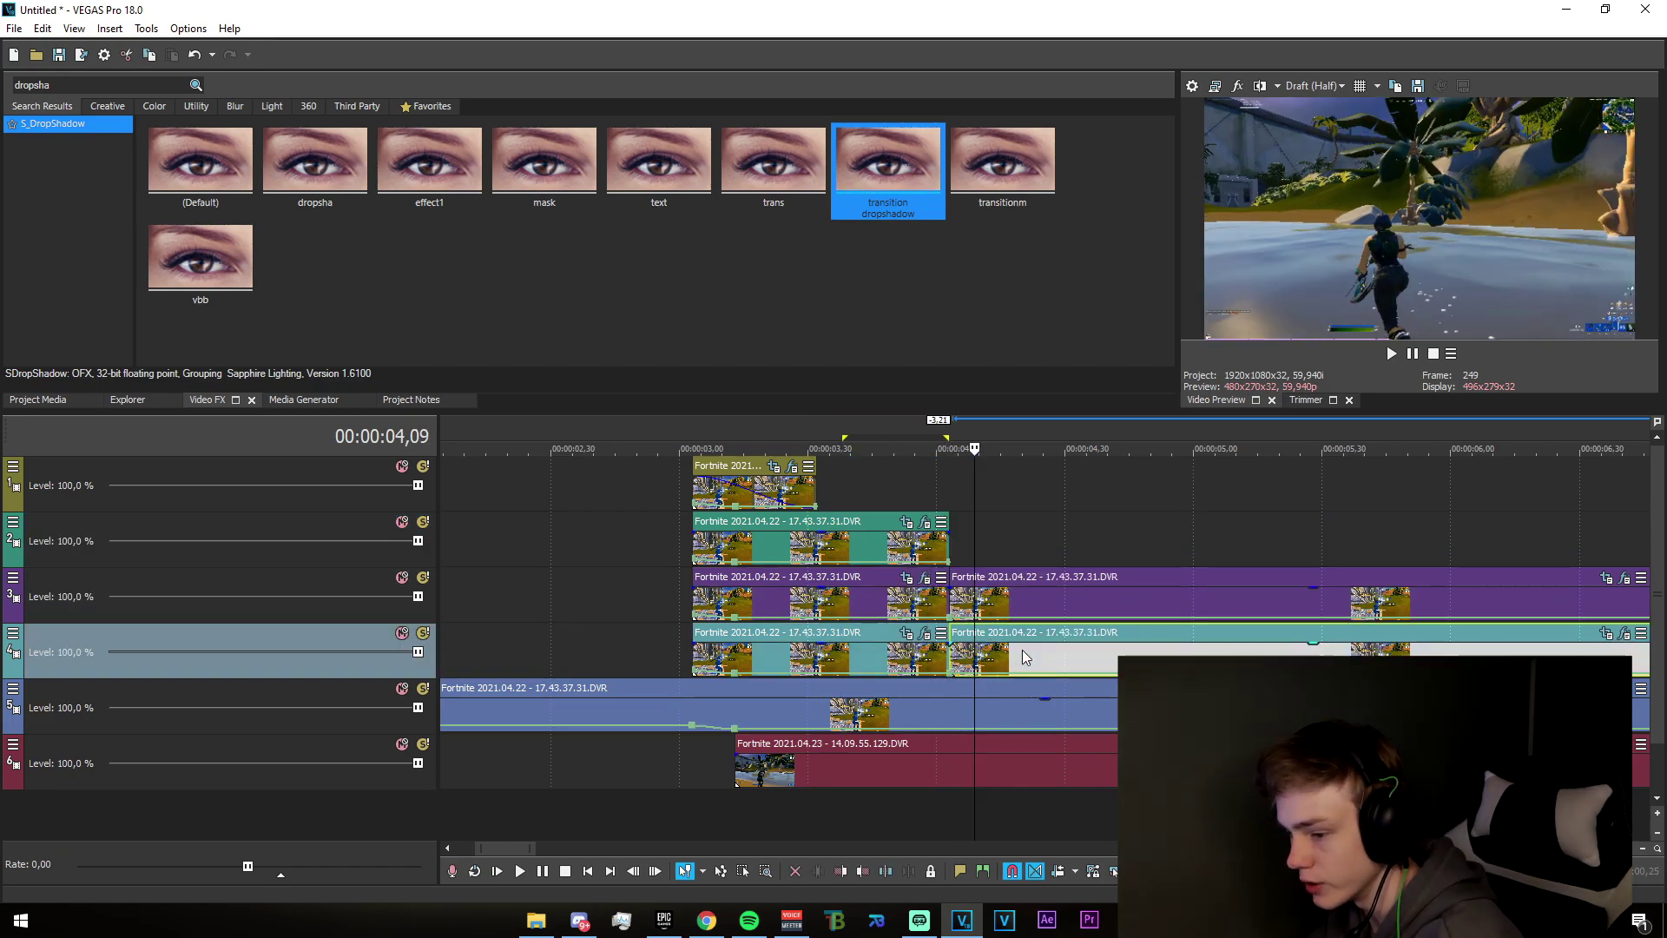
key("Delete")
left_click(979, 603)
key("Delete")
- Split the original clip on track 5 where the copies end and delete its remainder
left_click(941, 710)
key("s")
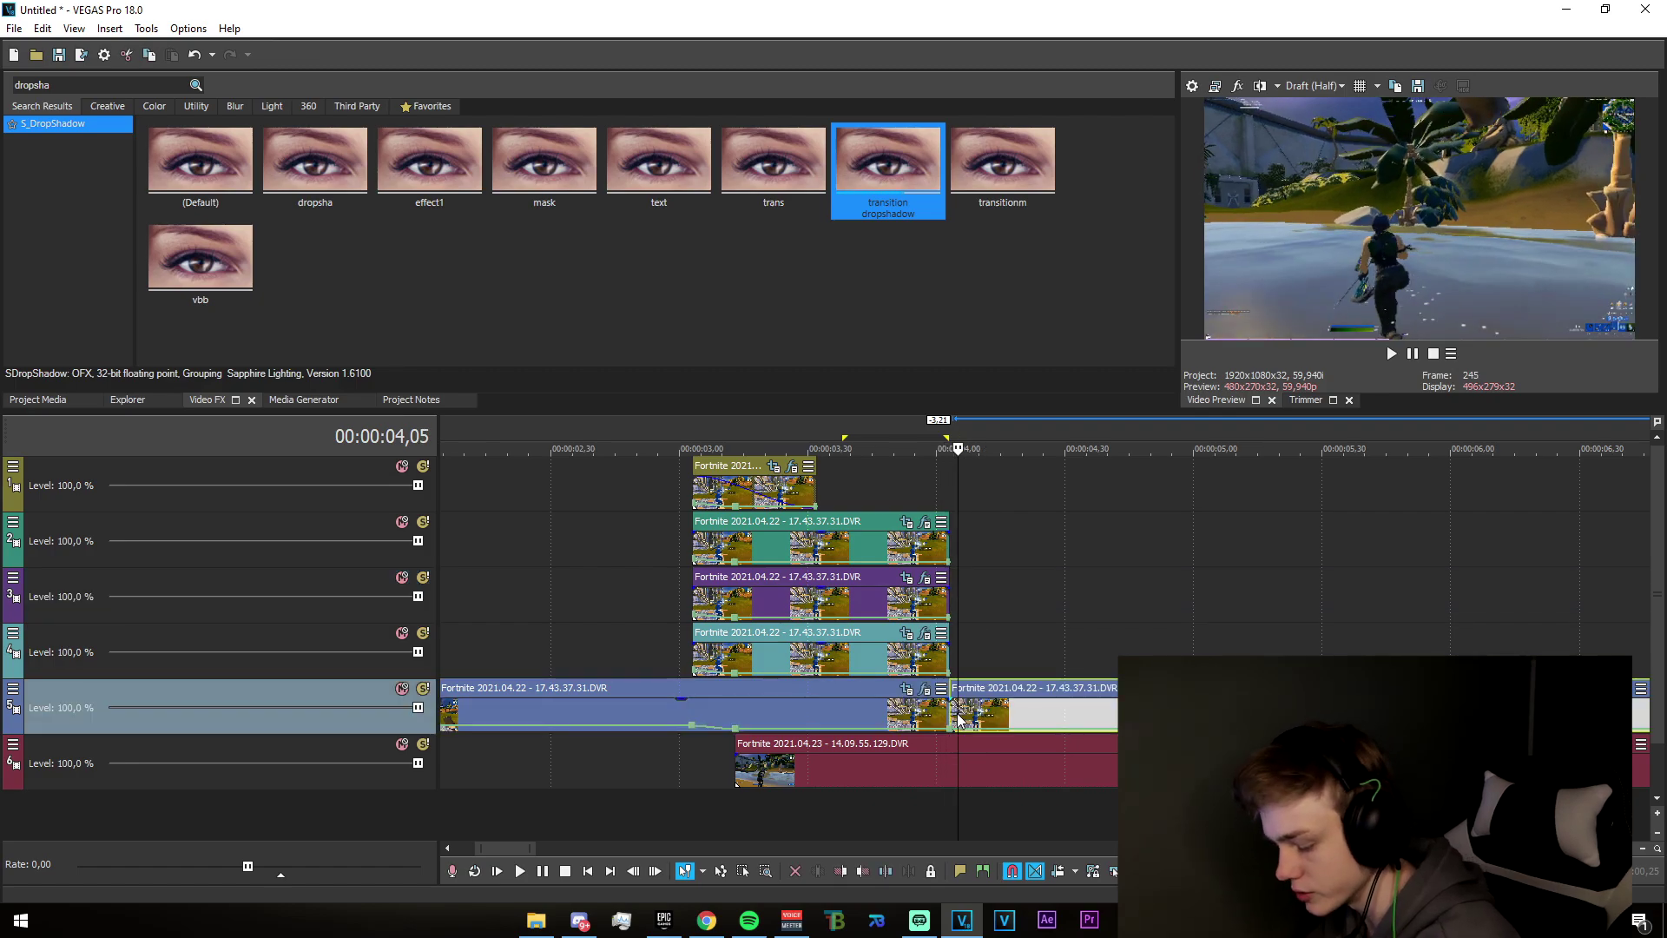
key("Delete")
- Select the timeline range covering the transition, from the start of the layered copies to 00:00:04,42
left_click_drag(685, 792, 1117, 776)
scroll(1062, 766, "down", 2)
scroll(1061, 762, "up", 1)
scroll(956, 725, "down", 2)
scroll(960, 703, "up", 3)
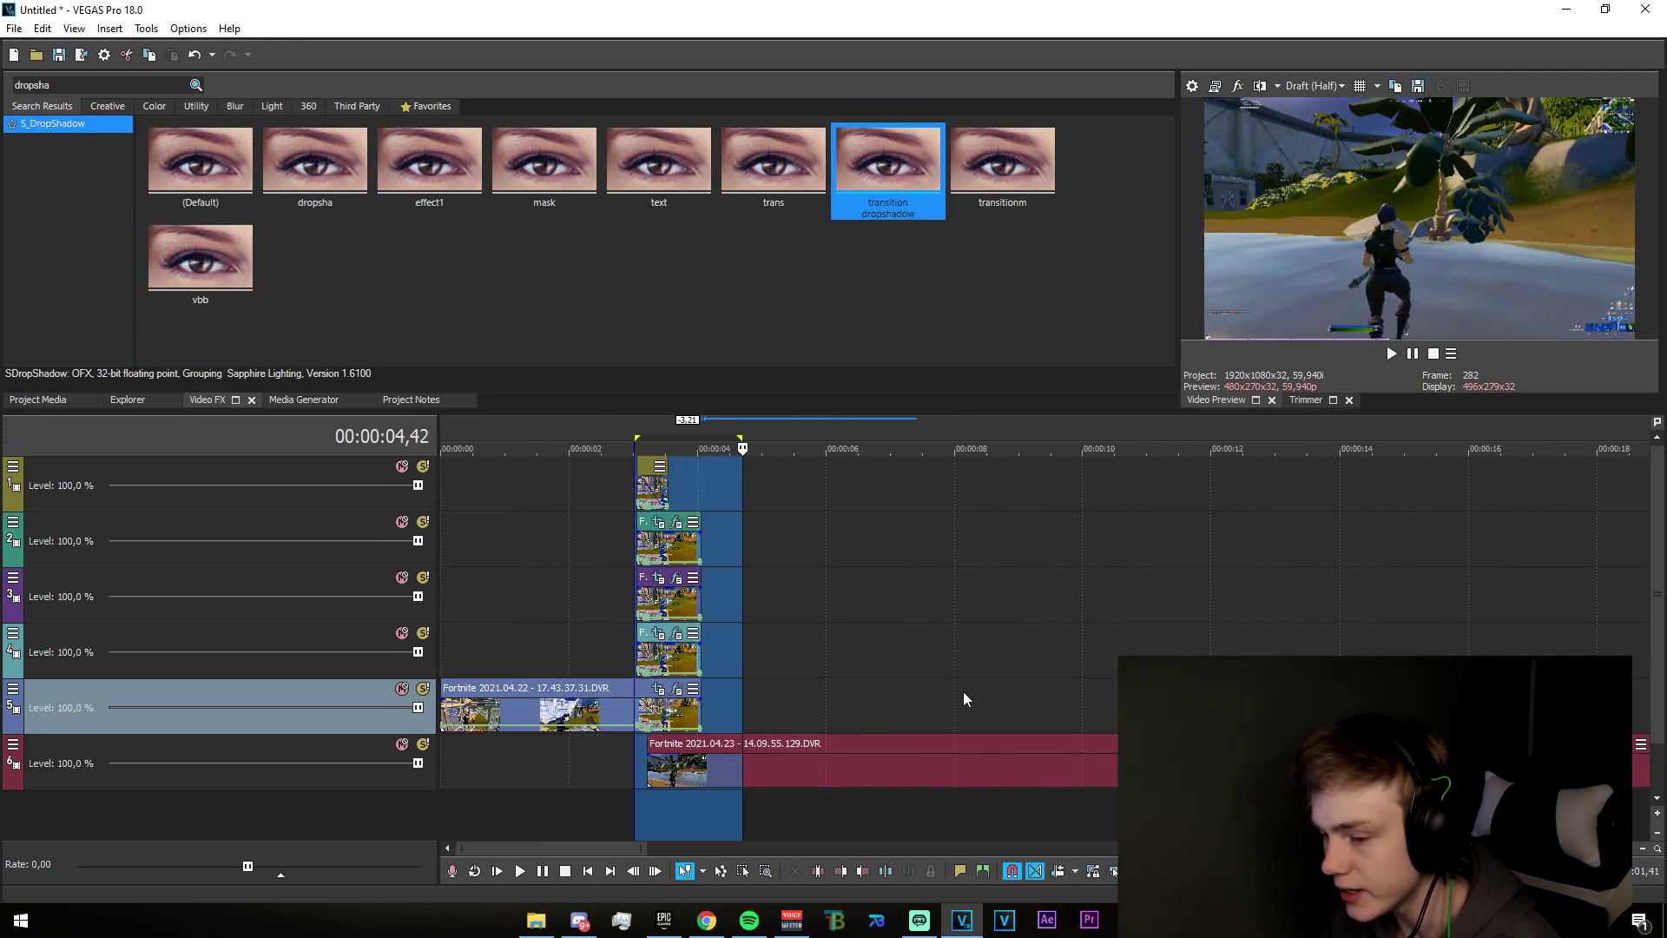